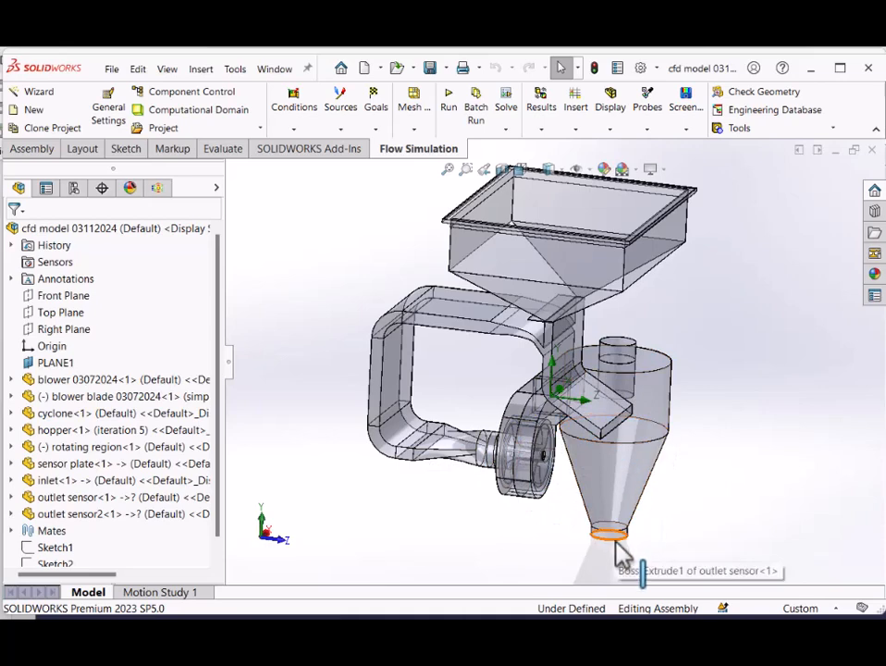
# - Start a new flow simulation project named "CFD Transient Simulation"
pyautogui.moveTo(698, 338); pyautogui.dragTo(663, 317, button='middle')
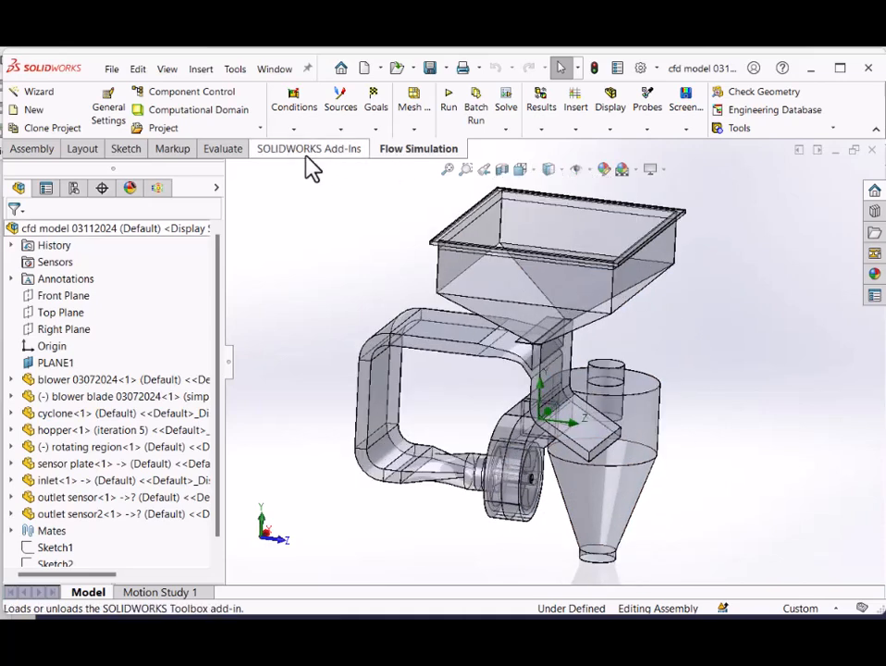
pyautogui.click(37, 109)
pyautogui.write('c')
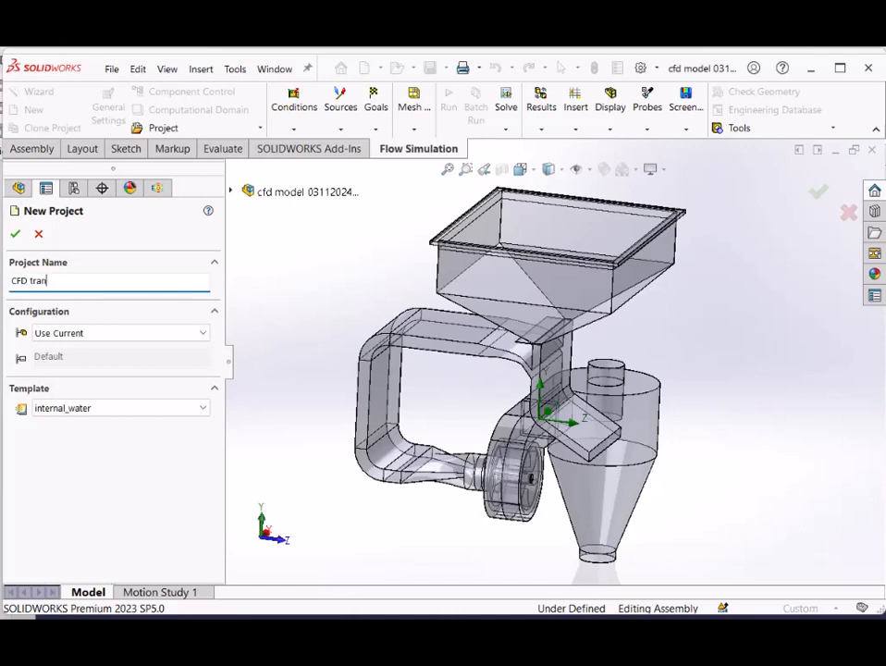
pyautogui.write('FD trans')
pyautogui.press('BackSpace')
pyautogui.press('BackSpace')
pyautogui.press('BackSpace')
pyautogui.press('BackSpace')
pyautogui.press('BackSpace')
pyautogui.write('Transient Simulation')
# - Create the project with the current configuration and the internal_water template, resetting the computational domain and mesh settings
pyautogui.click(174, 335)
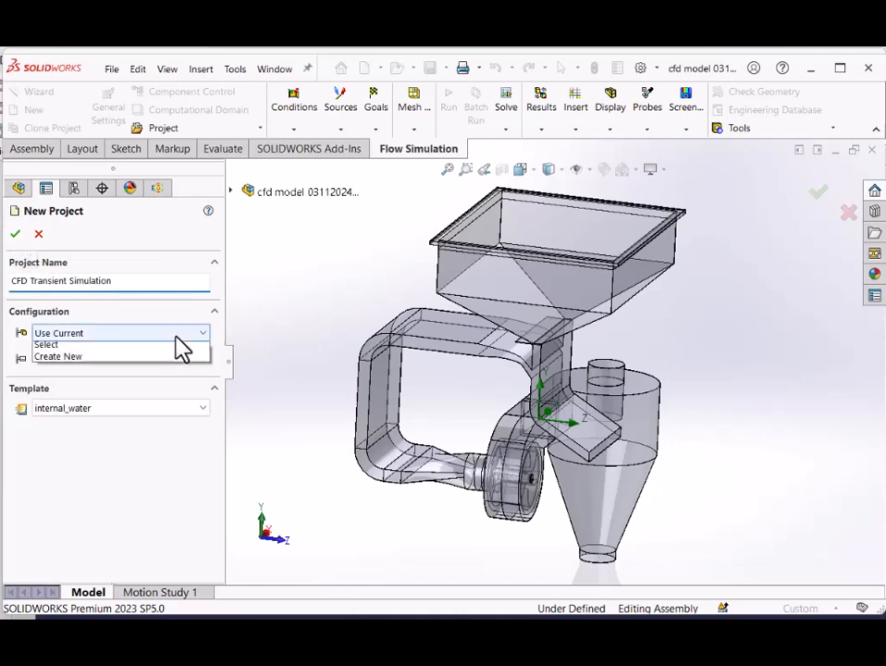
pyautogui.click(72, 350)
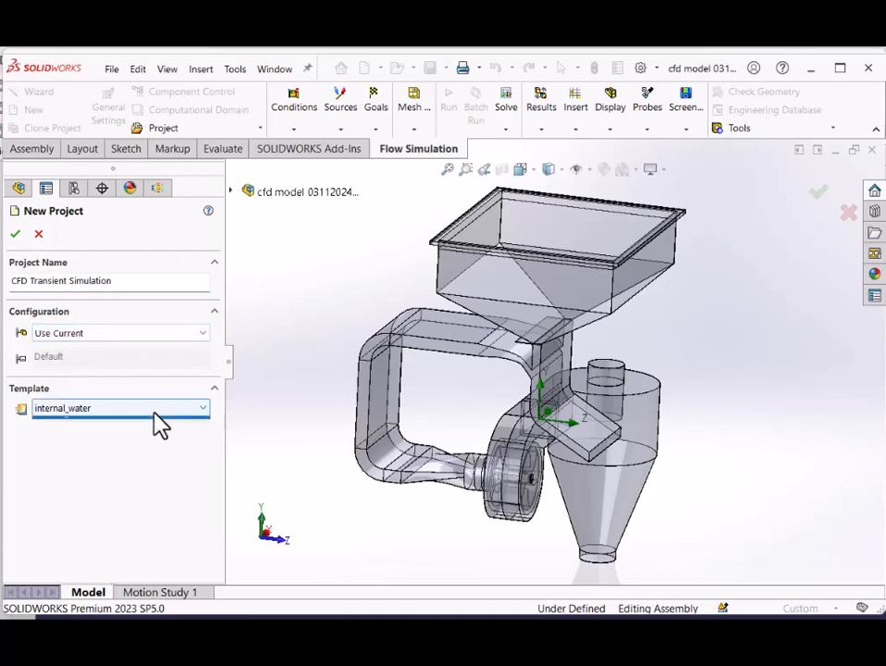
pyautogui.click(154, 413)
pyautogui.click(13, 231)
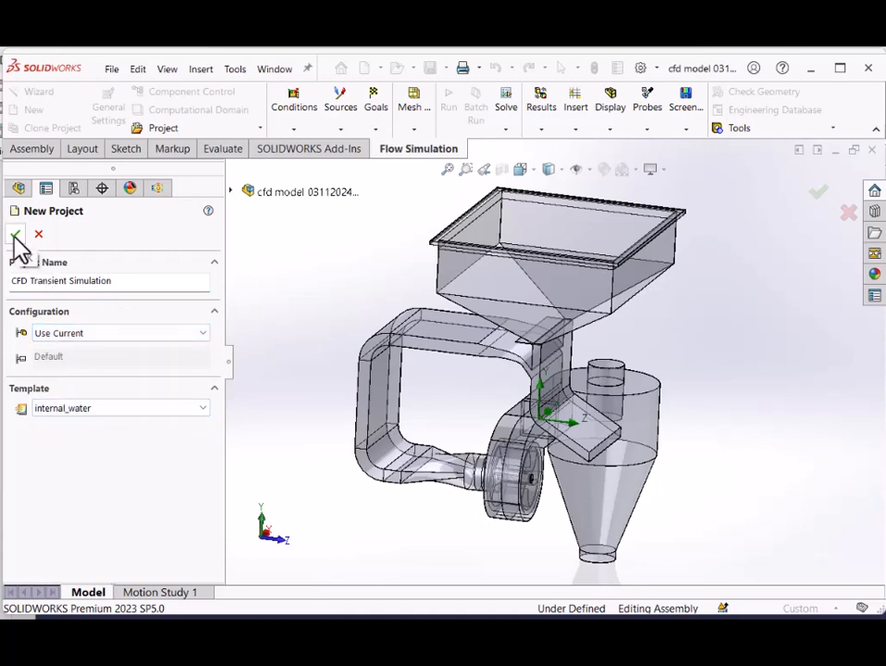
pyautogui.click(13, 235)
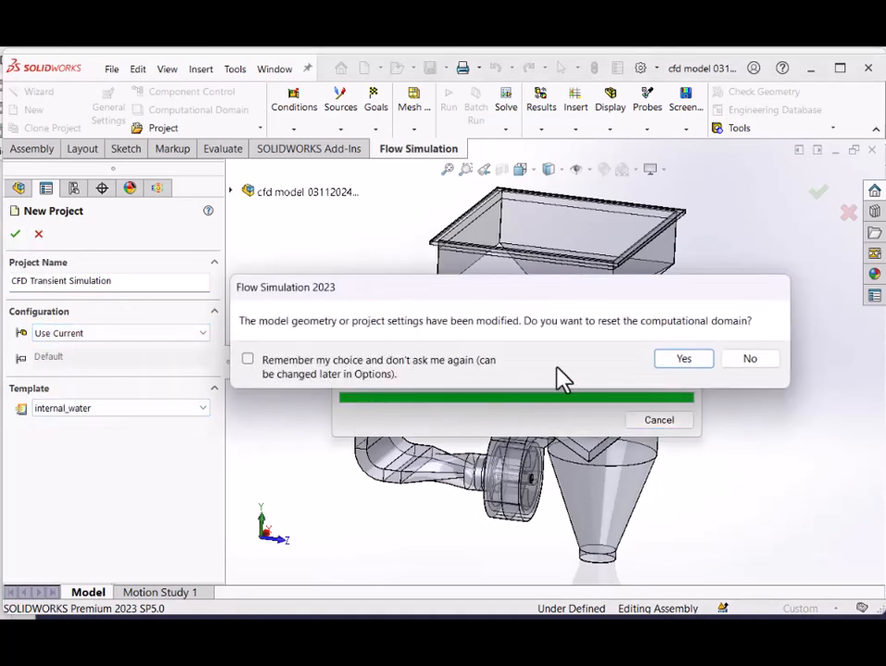
pyautogui.click(682, 365)
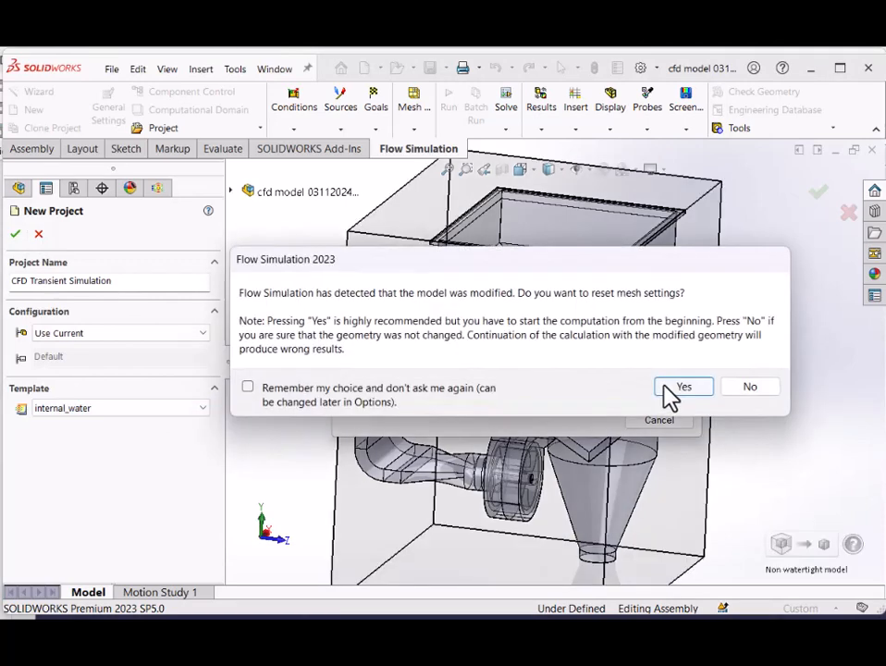
pyautogui.click(682, 387)
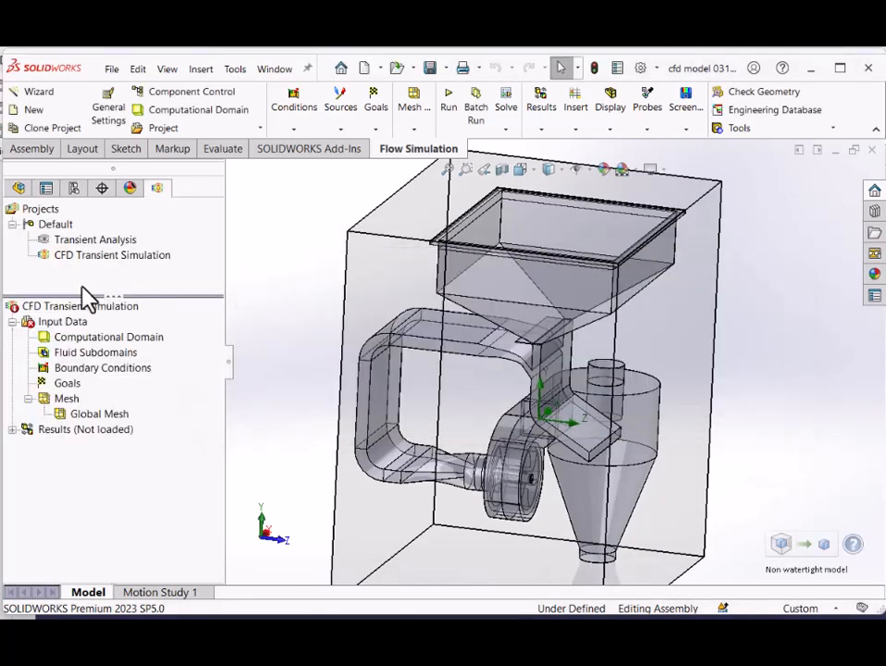
# - Enable time-dependent analysis and gravity in the project's general settings
pyautogui.rightClick(72, 337)
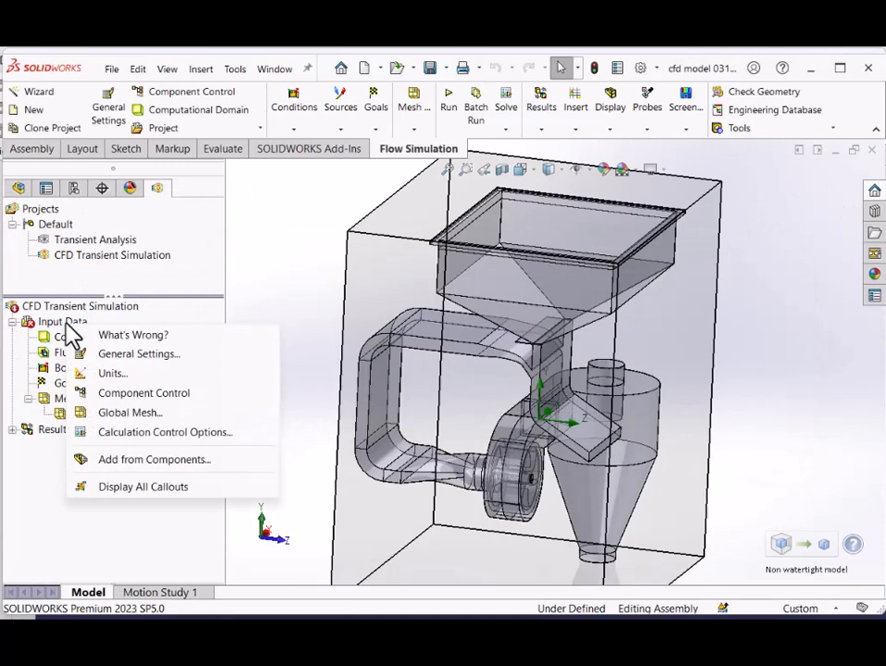
pyautogui.click(111, 354)
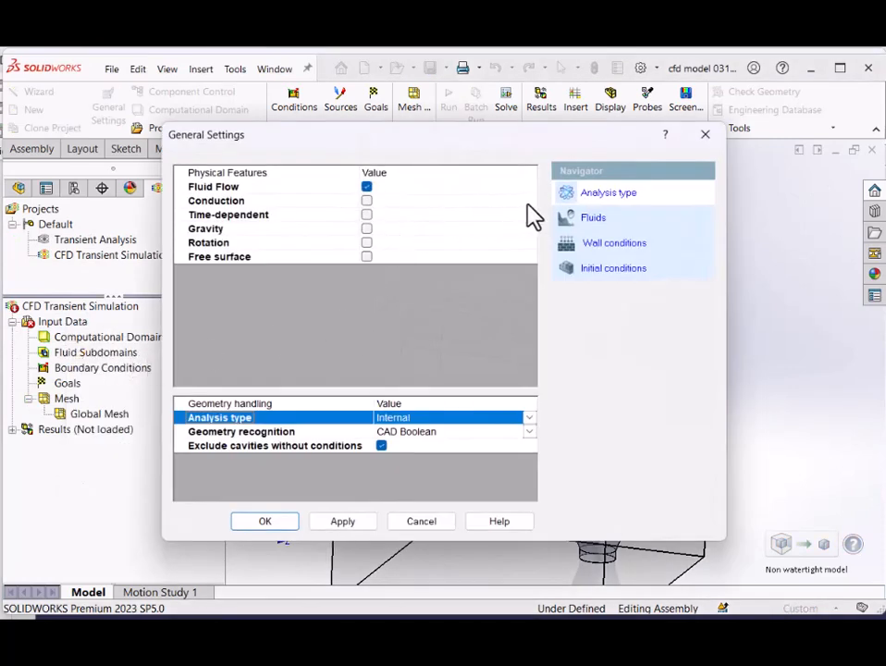
pyautogui.click(366, 214)
pyautogui.click(366, 229)
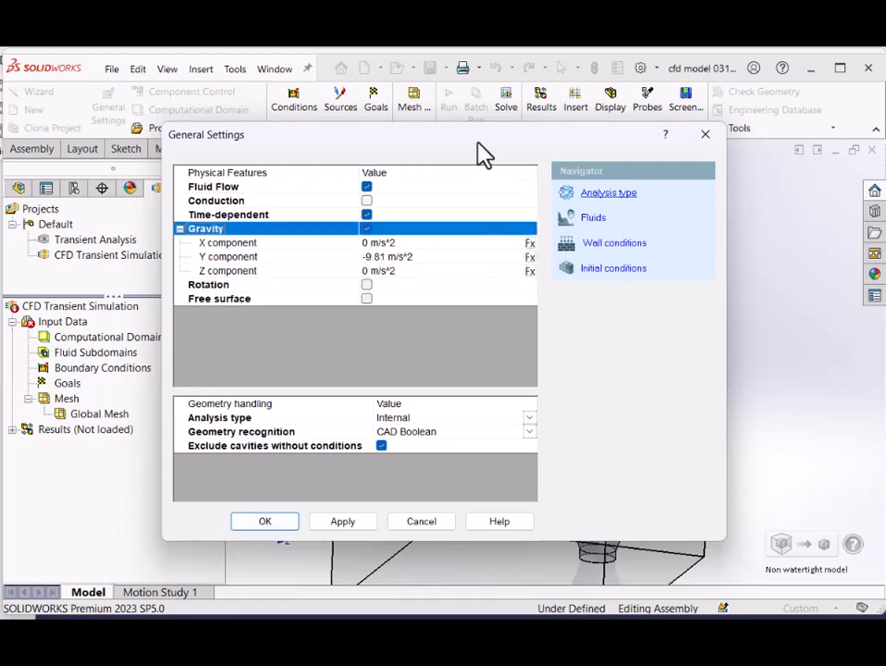
pyautogui.moveTo(477, 144); pyautogui.dragTo(389, 150)
pyautogui.click(521, 198)
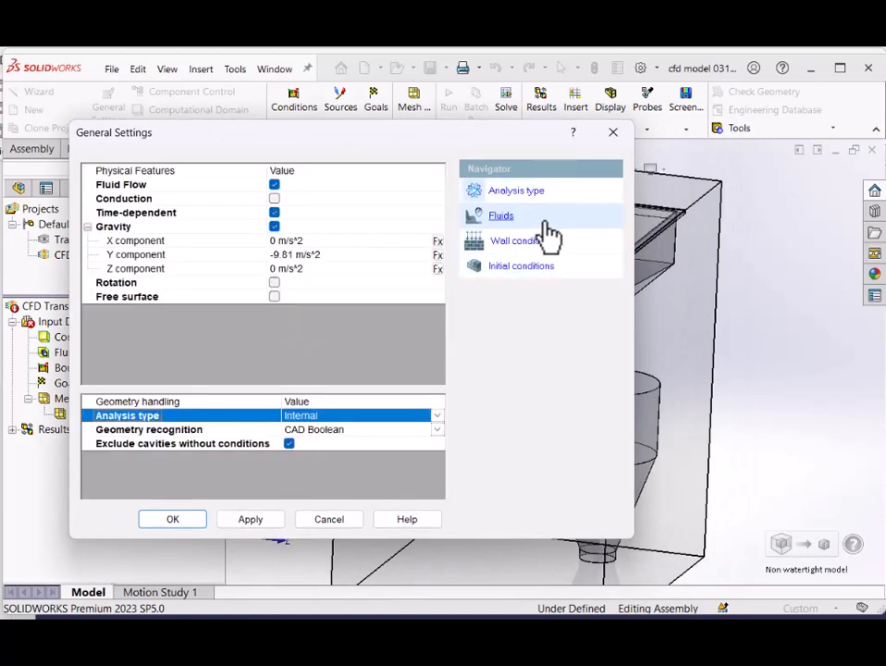
# - Set the analysis type to External and enable rotation with the type Local region(s) (Sliding)
pyautogui.click(434, 415)
pyautogui.click(321, 443)
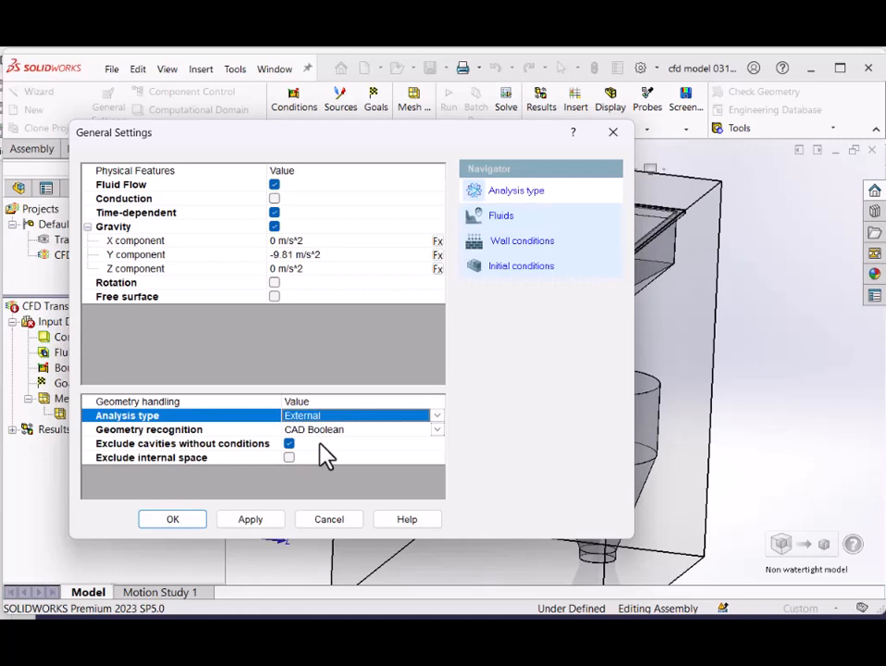
pyautogui.click(274, 283)
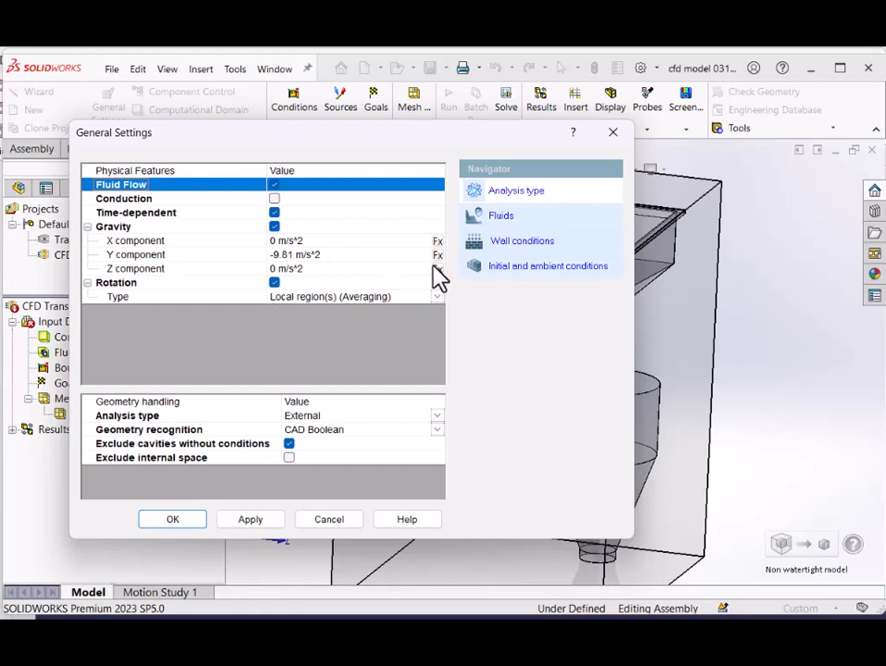
pyautogui.click(432, 298)
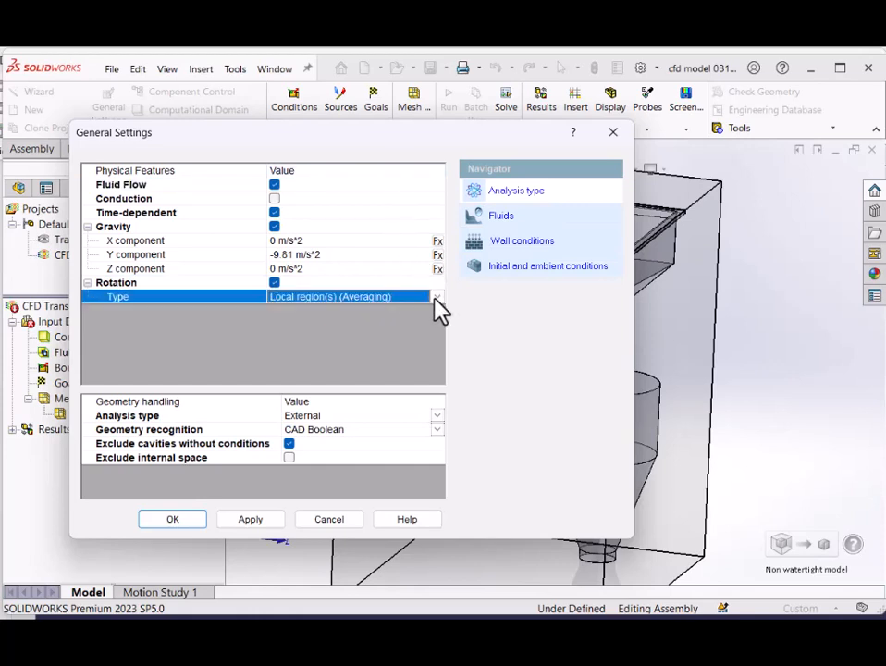
pyautogui.click(433, 298)
pyautogui.click(363, 323)
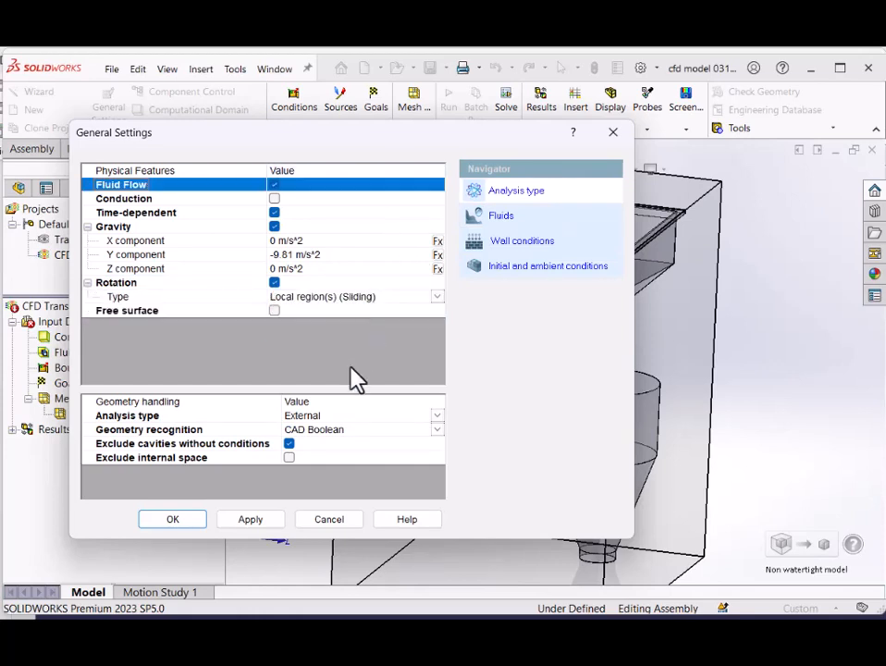
# - Add the pre-defined gas Air to the project fluids and remove Water
pyautogui.click(514, 222)
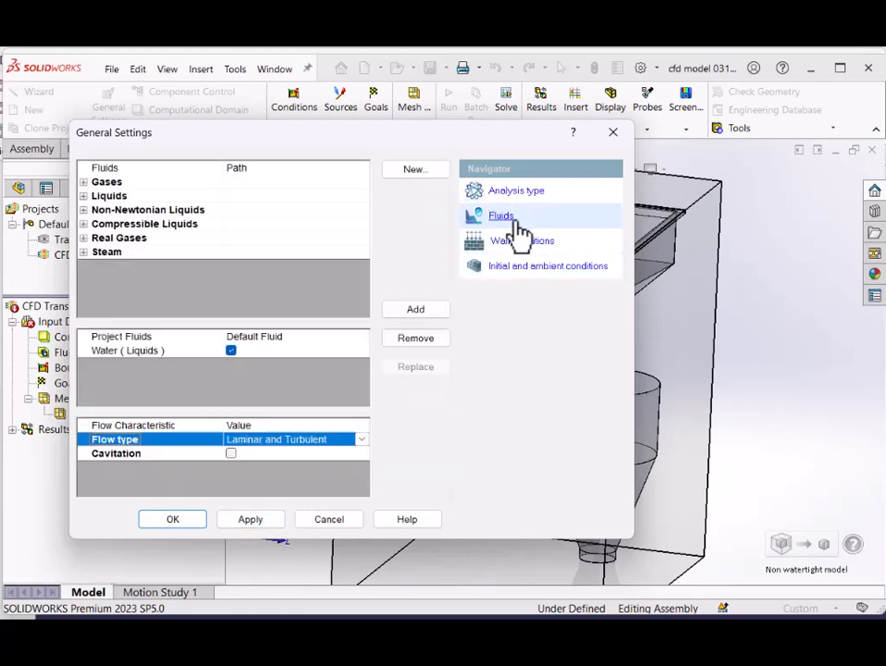
pyautogui.click(87, 187)
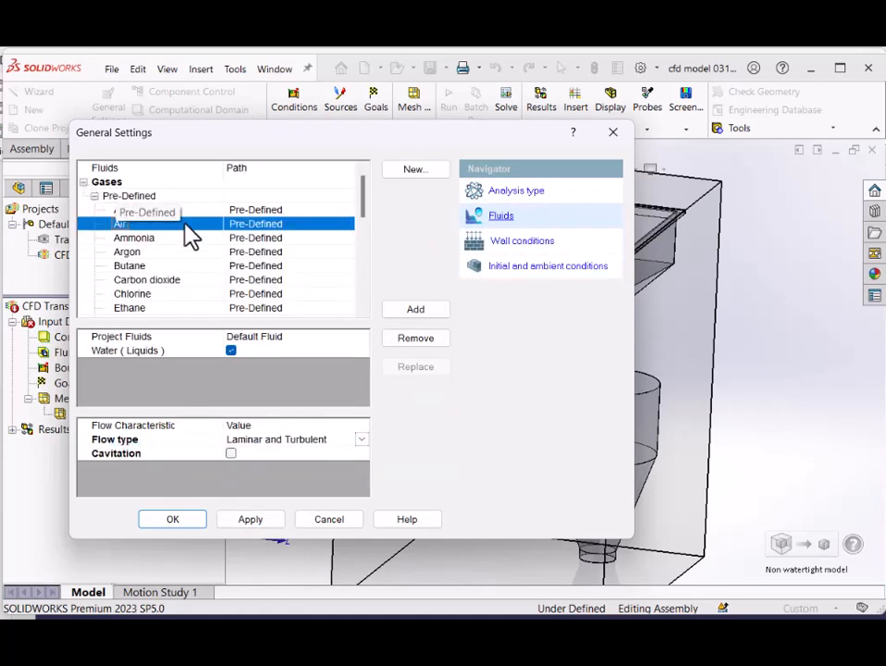
pyautogui.click(413, 312)
pyautogui.click(219, 381)
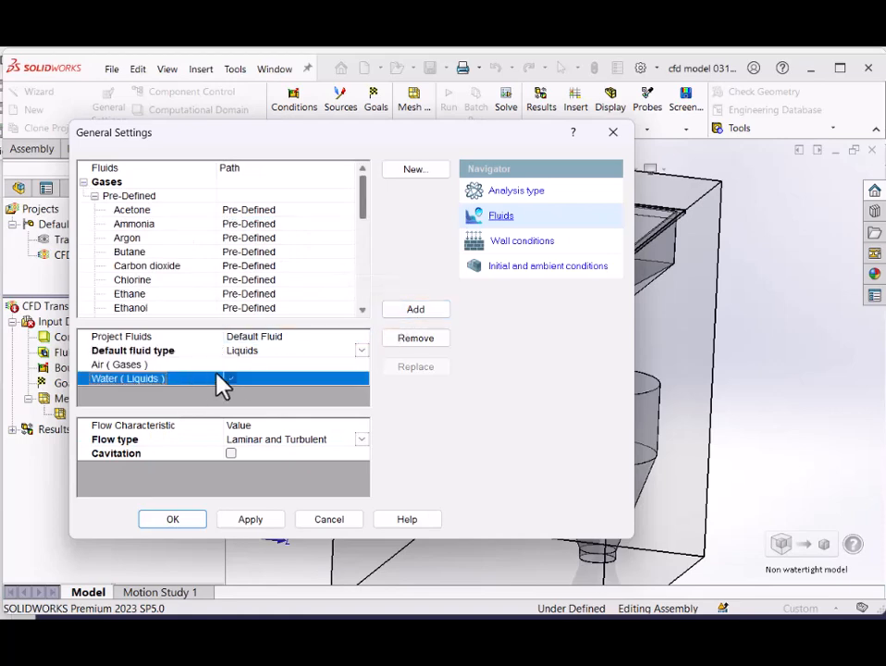
pyautogui.click(415, 338)
# - Check the wall, initial and ambient conditions, then apply the general settings and reset the computational domain
pyautogui.click(523, 242)
pyautogui.click(547, 267)
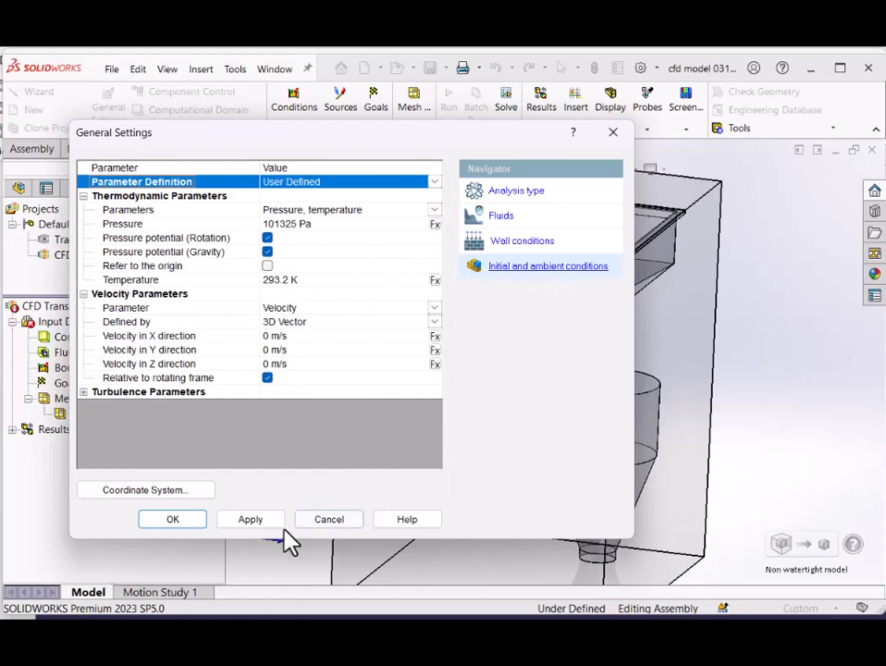
pyautogui.click(244, 519)
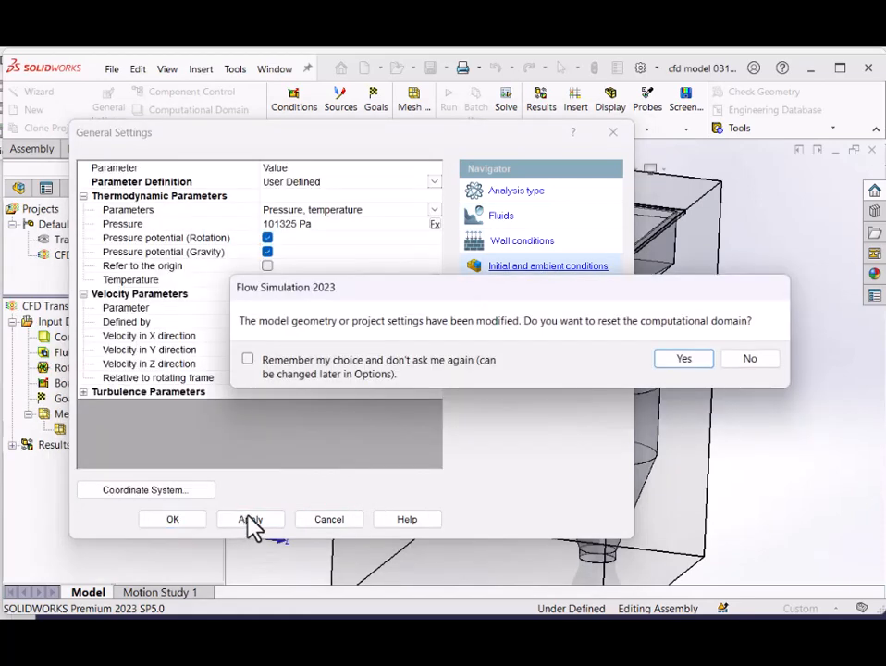
pyautogui.click(685, 360)
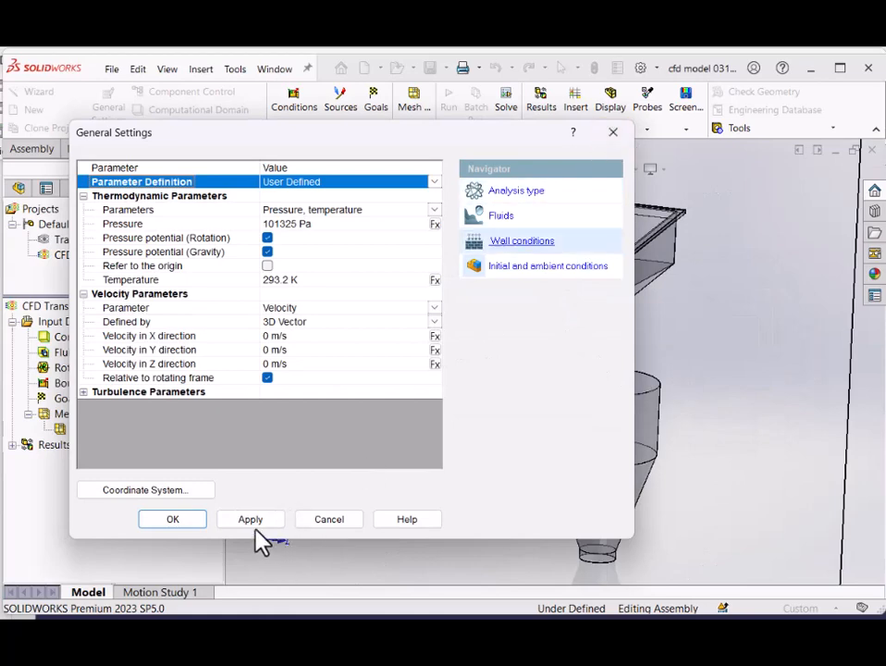
pyautogui.click(614, 134)
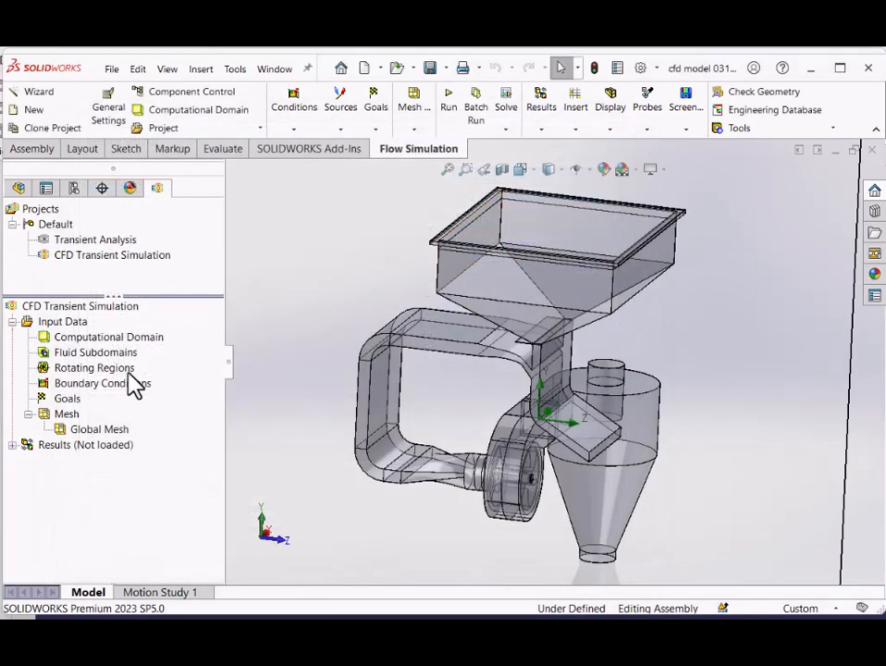
# - Set the project's temperature unit to °C in the unit system
pyautogui.rightClick(72, 325)
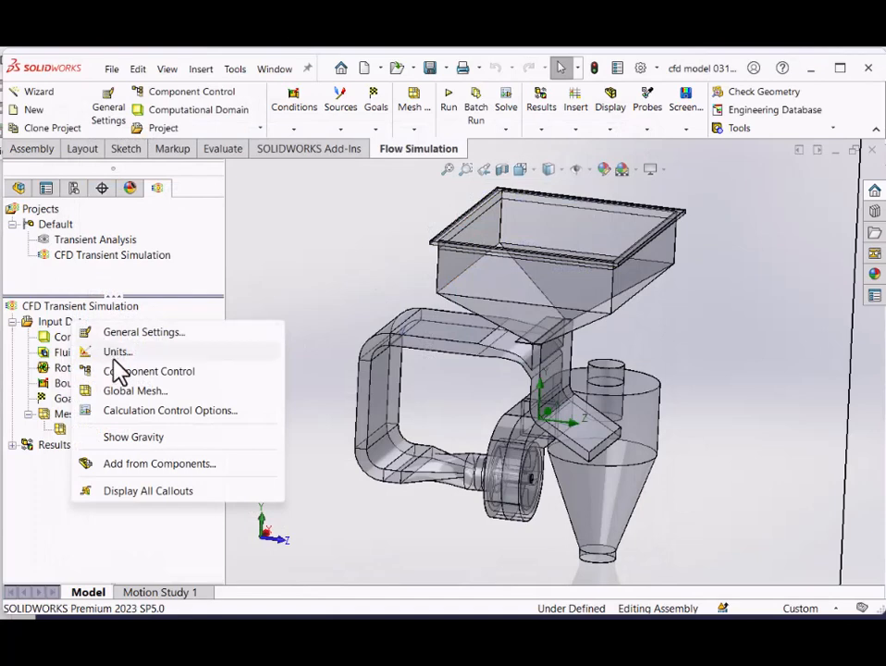
pyautogui.click(113, 352)
pyautogui.click(374, 327)
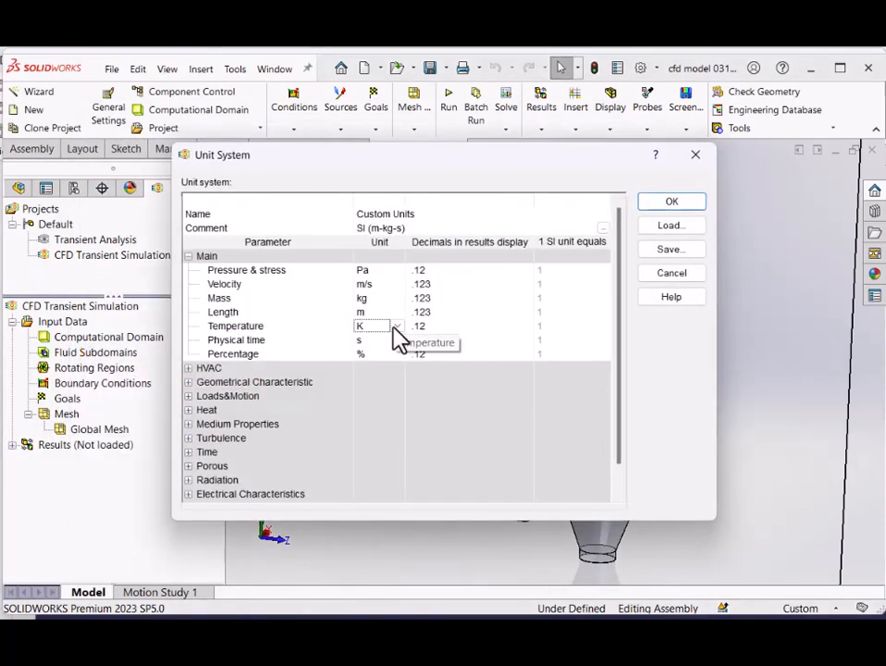
pyautogui.click(396, 328)
pyautogui.click(388, 351)
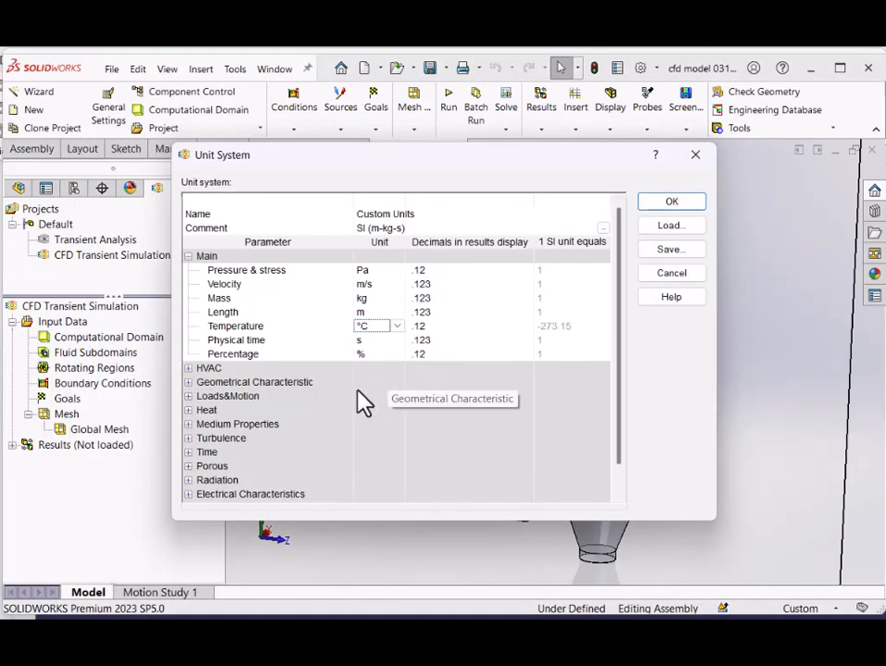
# - Set the angular velocity unit under Loads&Motion to RPM and accept the unit system
pyautogui.click(188, 396)
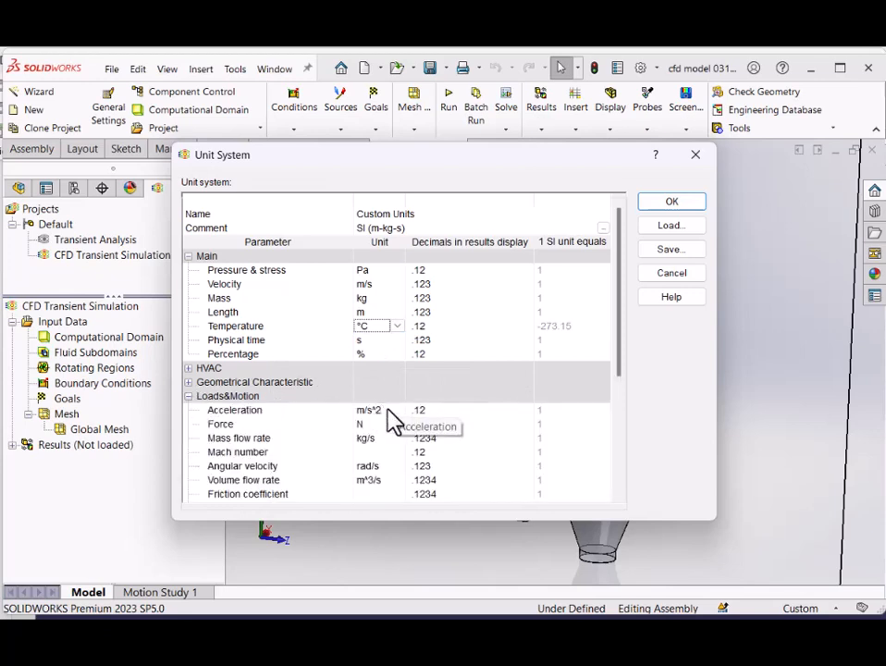
pyautogui.scroll(-2, 391, 427)
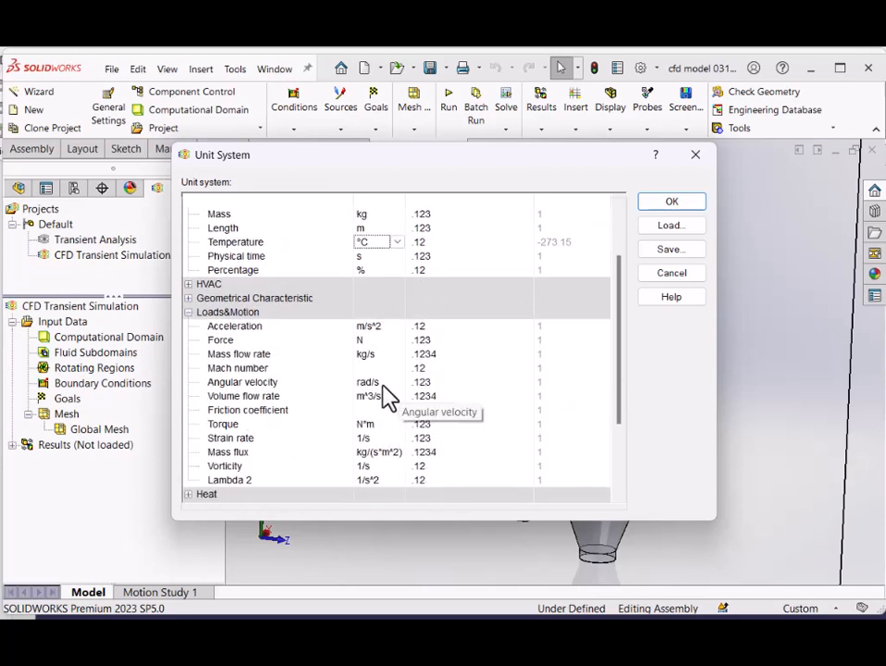
pyautogui.click(388, 385)
pyautogui.click(396, 382)
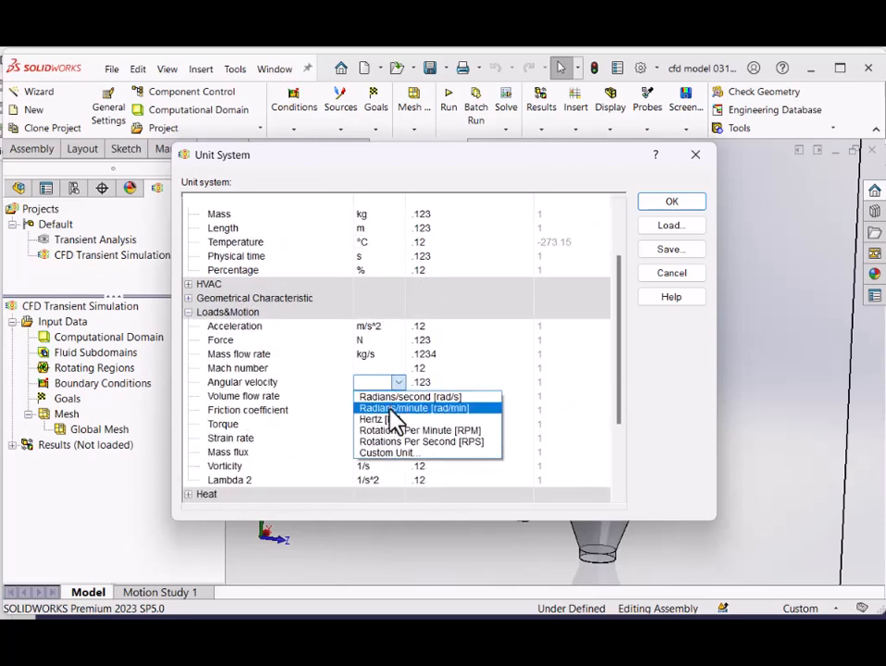
pyautogui.click(396, 430)
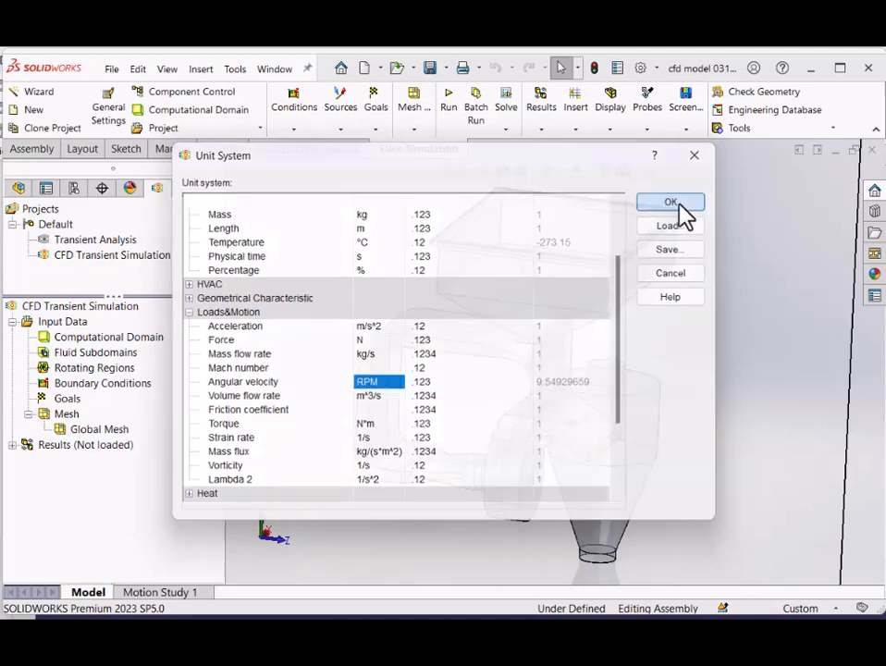
pyautogui.click(680, 203)
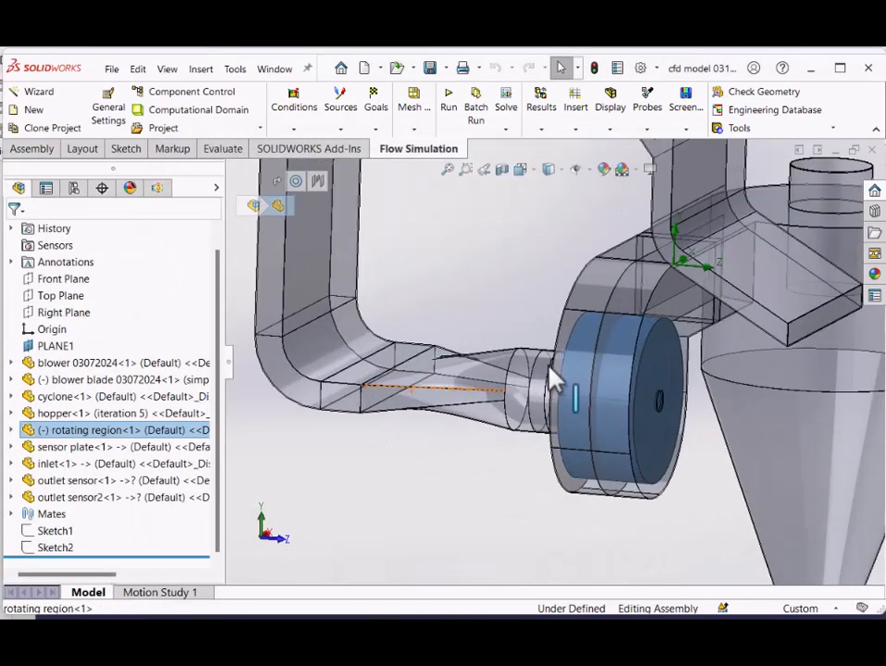
# - Examine where the rotating region, sensor plate and outlet sensor components sit in the assembly
pyautogui.scroll(-3, 554, 386)
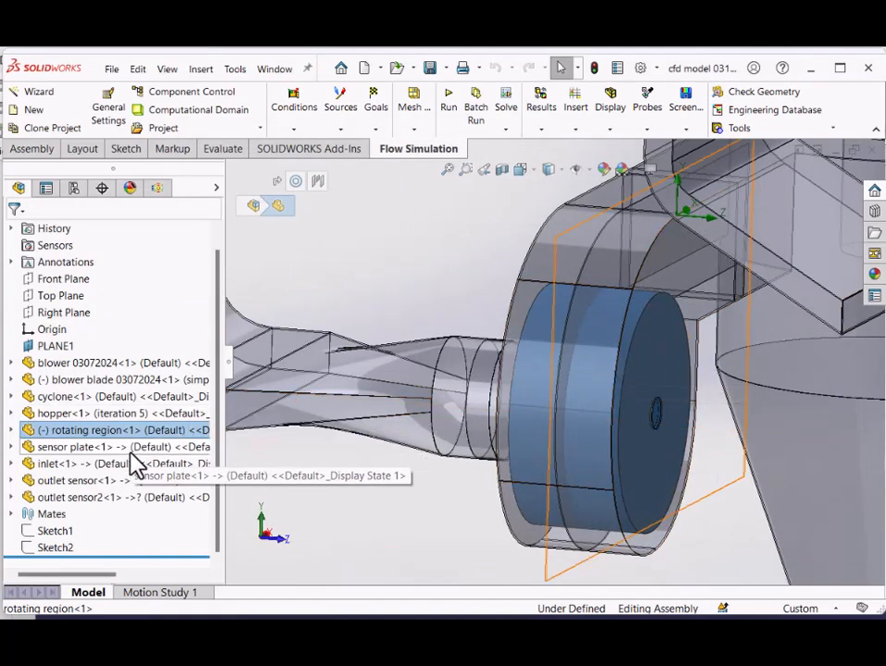
pyautogui.click(130, 447)
pyautogui.scroll(5, 422, 376)
pyautogui.scroll(-3, 579, 317)
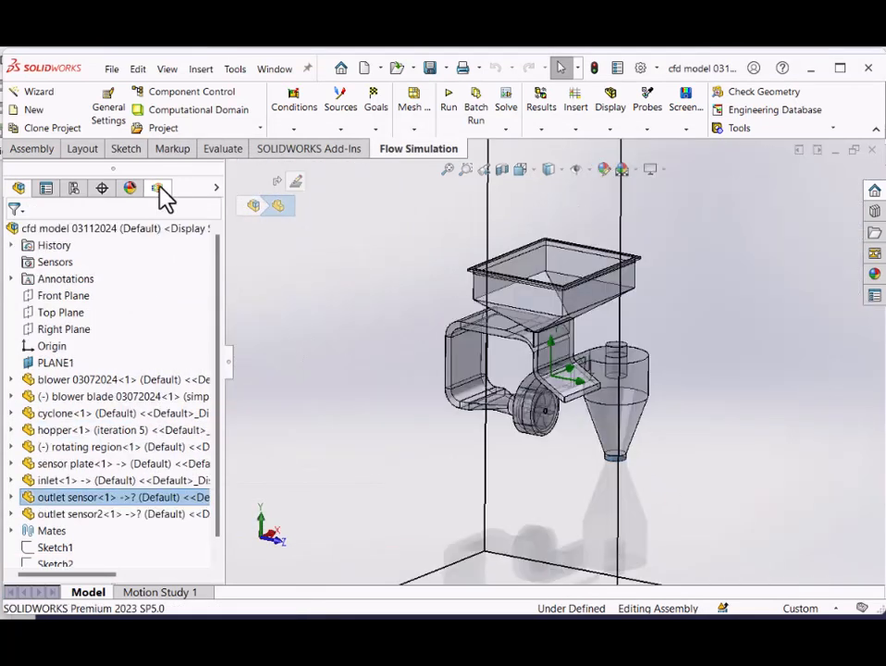
# - Exclude the rotating region, sensor plate, inlet, outlet sensor and outlet sensor2 components from the flow analysis in Component Control
pyautogui.click(161, 191)
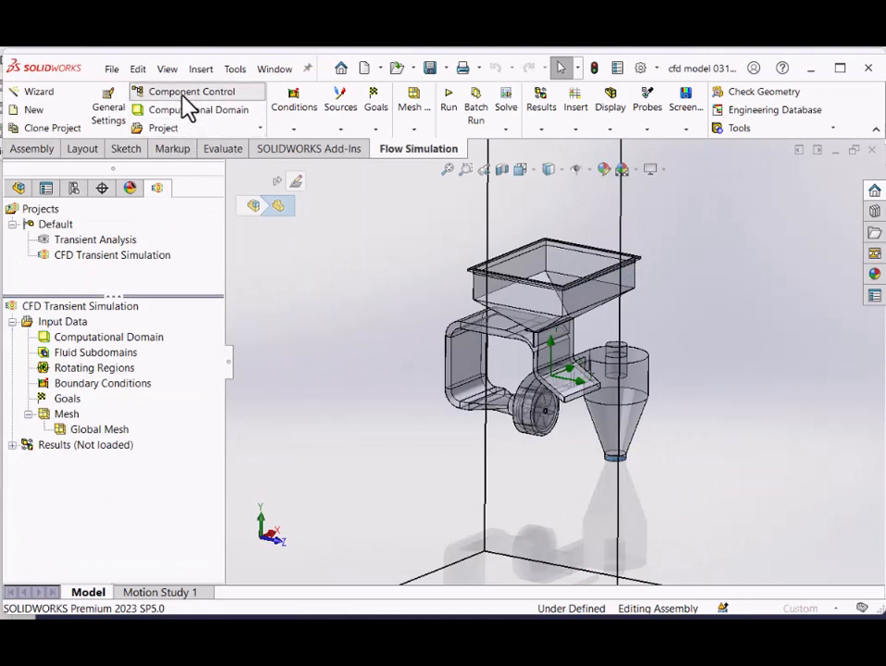
pyautogui.click(183, 93)
pyautogui.click(15, 308)
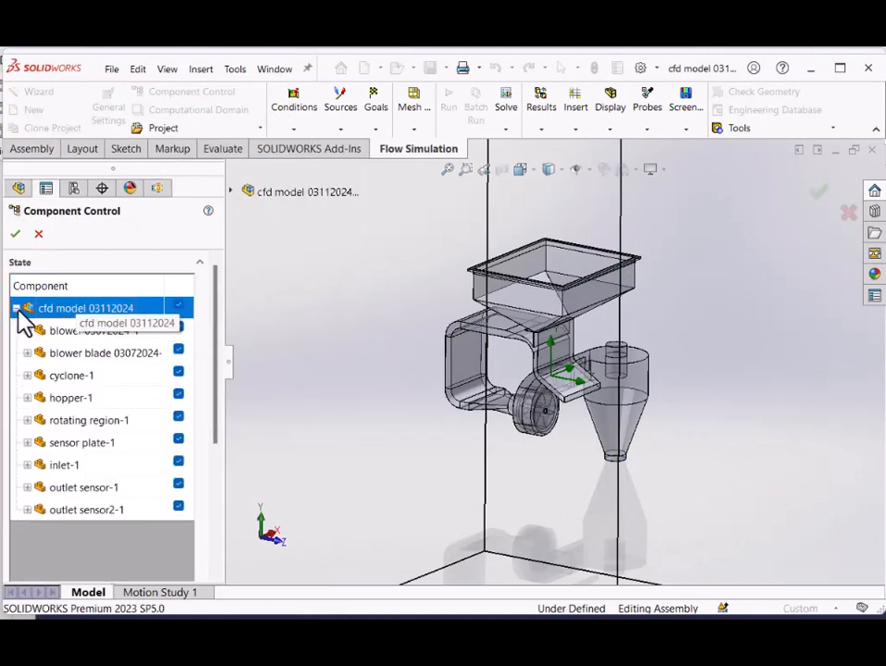
pyautogui.click(178, 442)
pyautogui.click(179, 463)
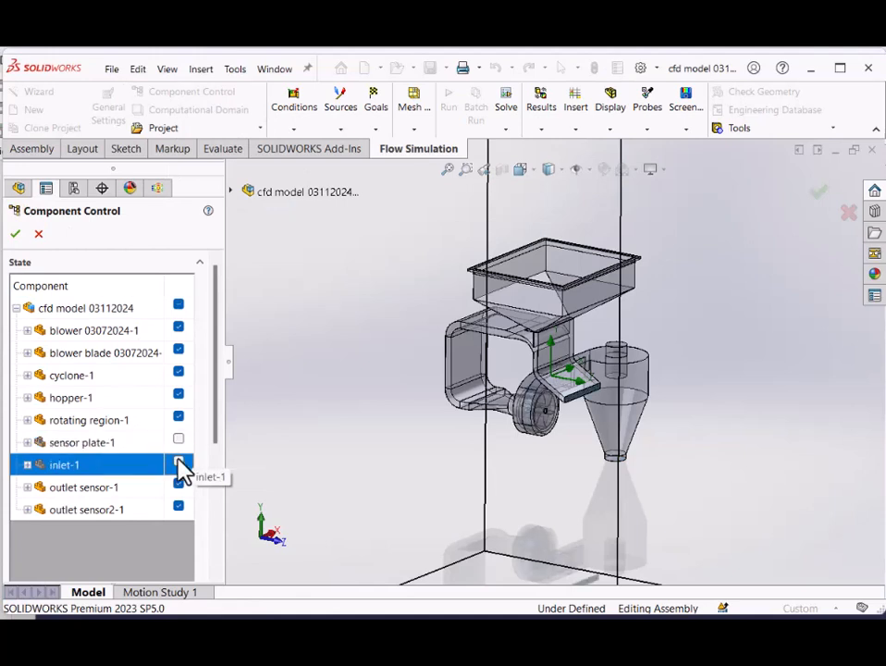
pyautogui.click(179, 486)
pyautogui.click(179, 507)
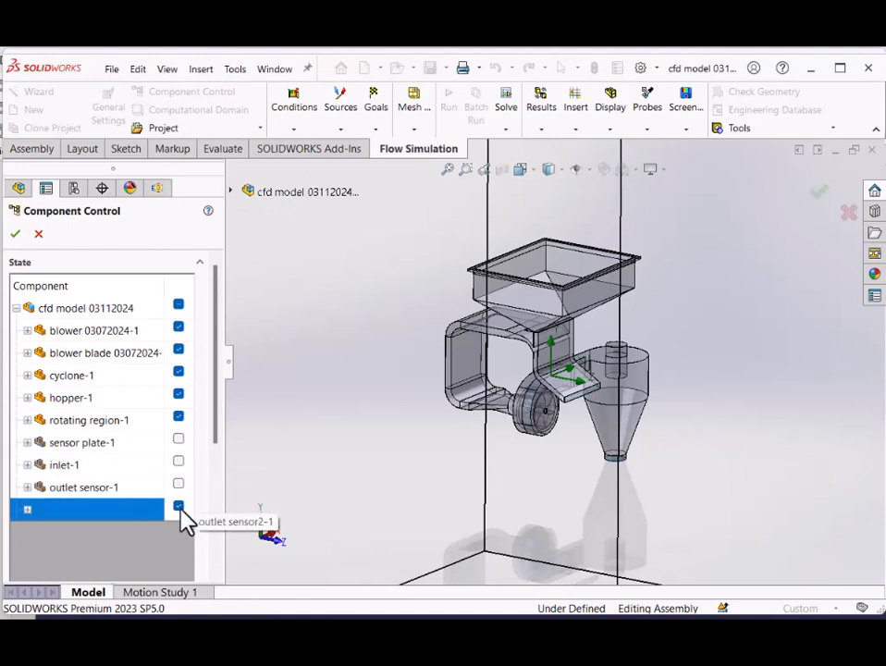
pyautogui.click(179, 417)
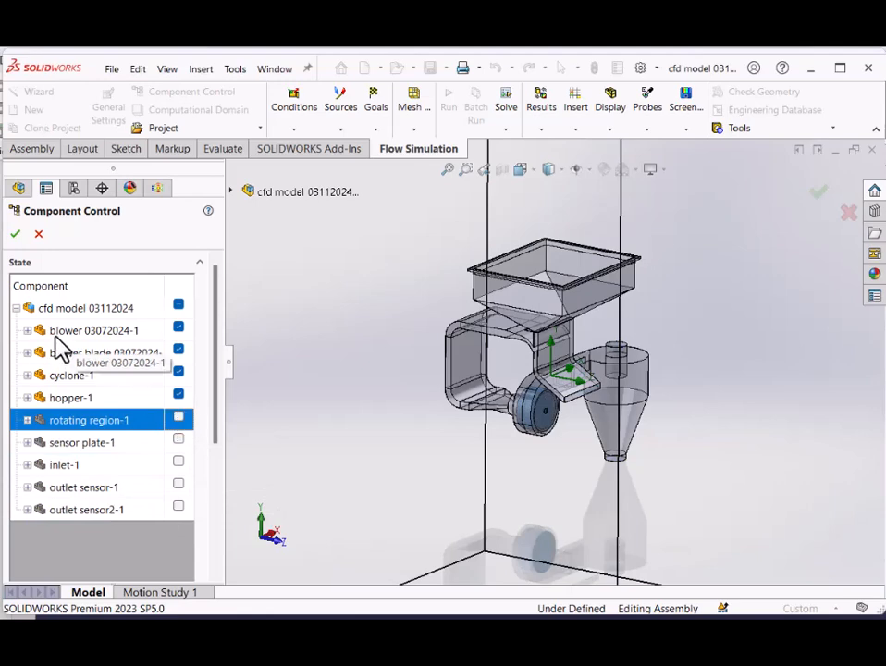
pyautogui.click(16, 235)
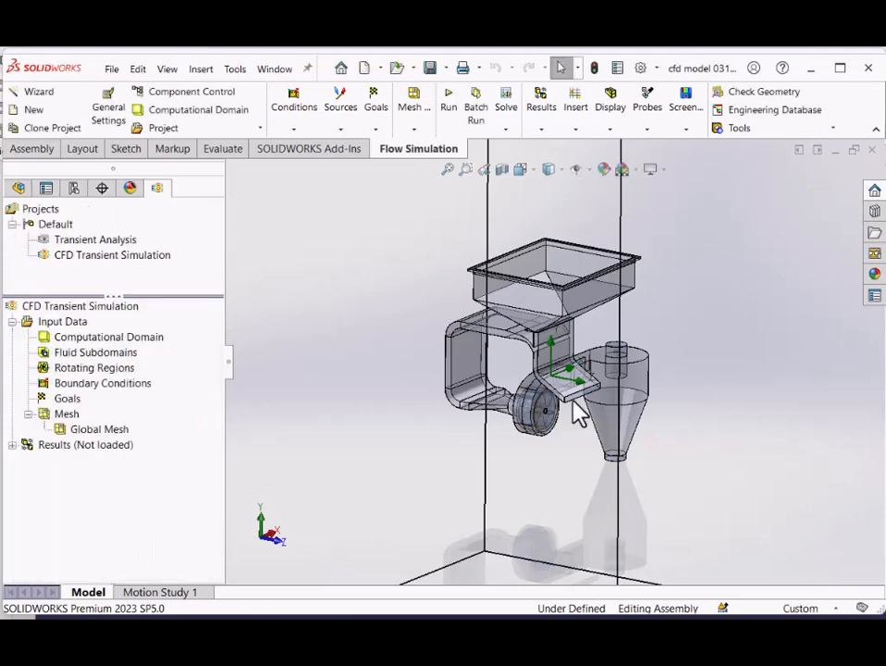
# - In the front view, shrink the computational domain's upper limit, setting Y max to 0.75 m
pyautogui.scroll(-1, 601, 421)
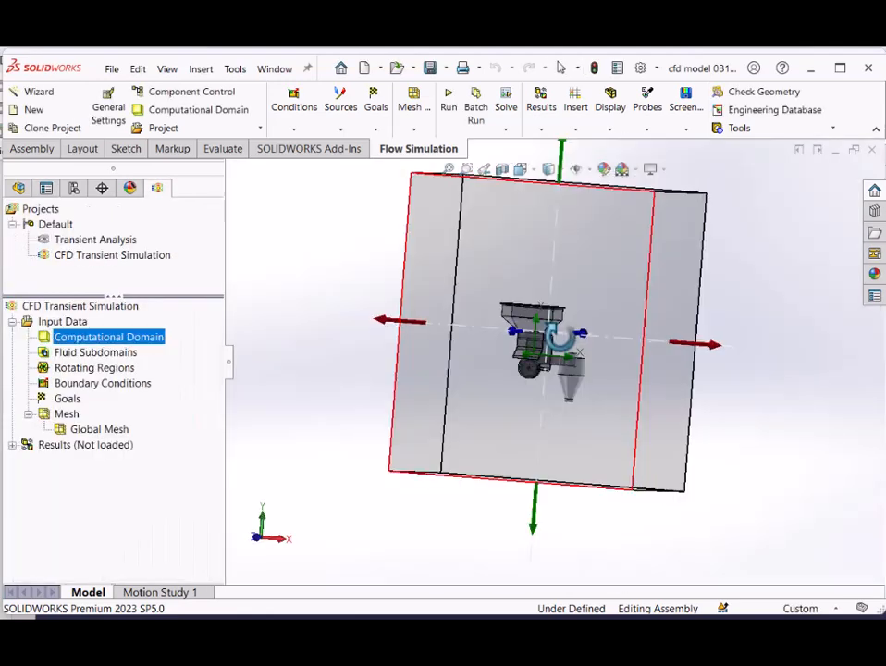
pyautogui.moveTo(563, 340); pyautogui.dragTo(558, 357, button='middle')
pyautogui.scroll(4, 562, 350)
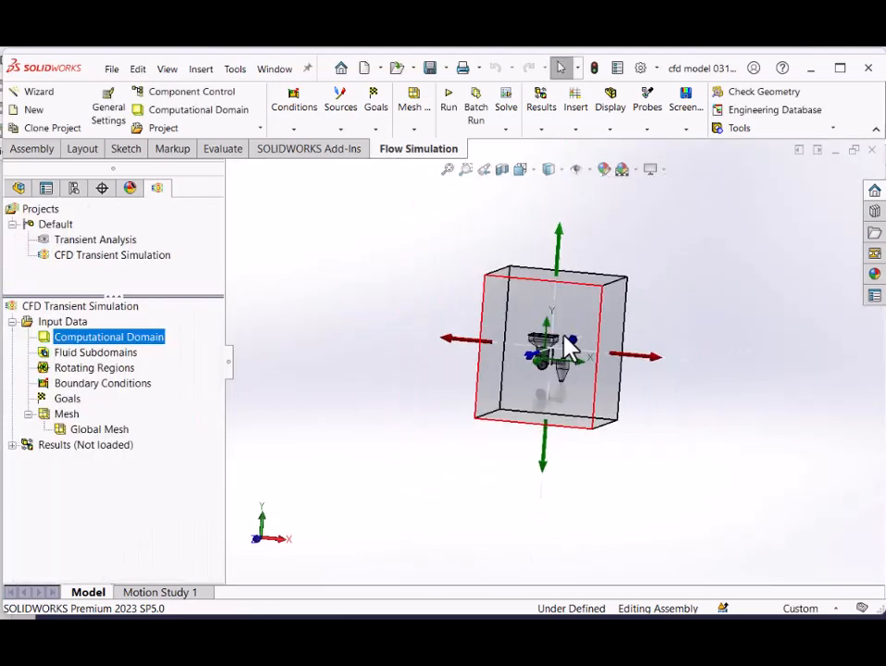
pyautogui.click(528, 198)
pyautogui.click(520, 171)
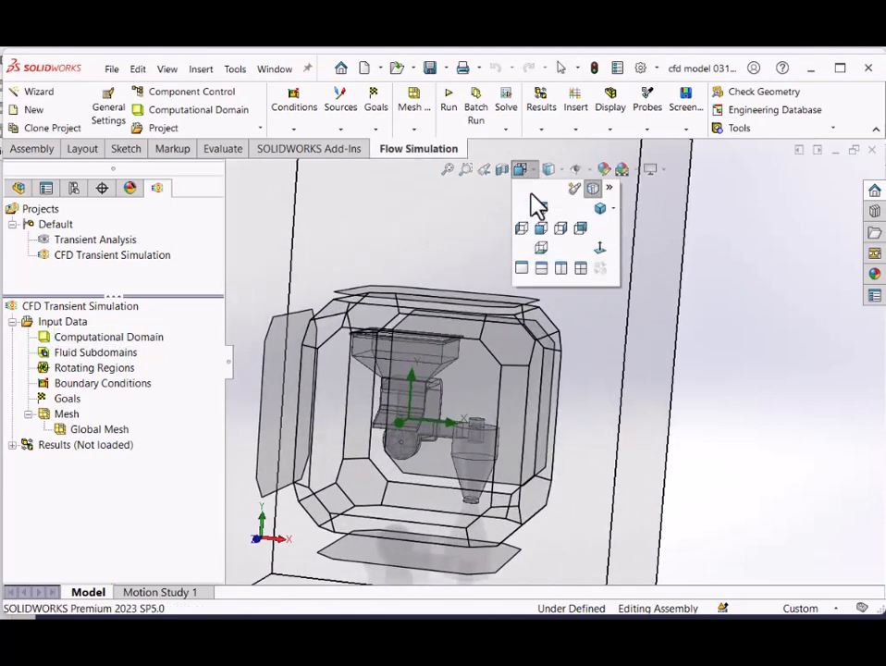
pyautogui.click(541, 230)
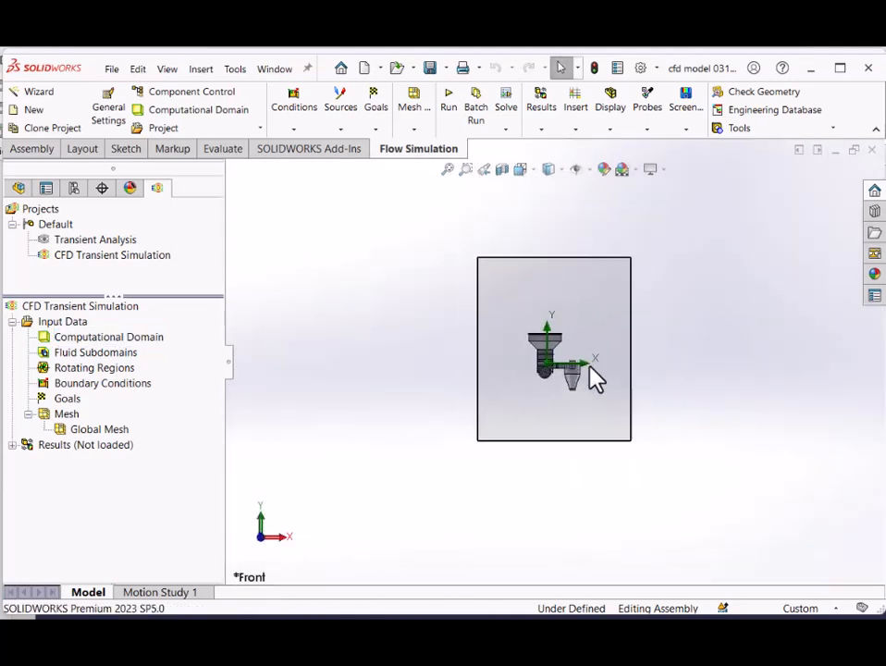
pyautogui.click(109, 337)
pyautogui.scroll(2, 546, 268)
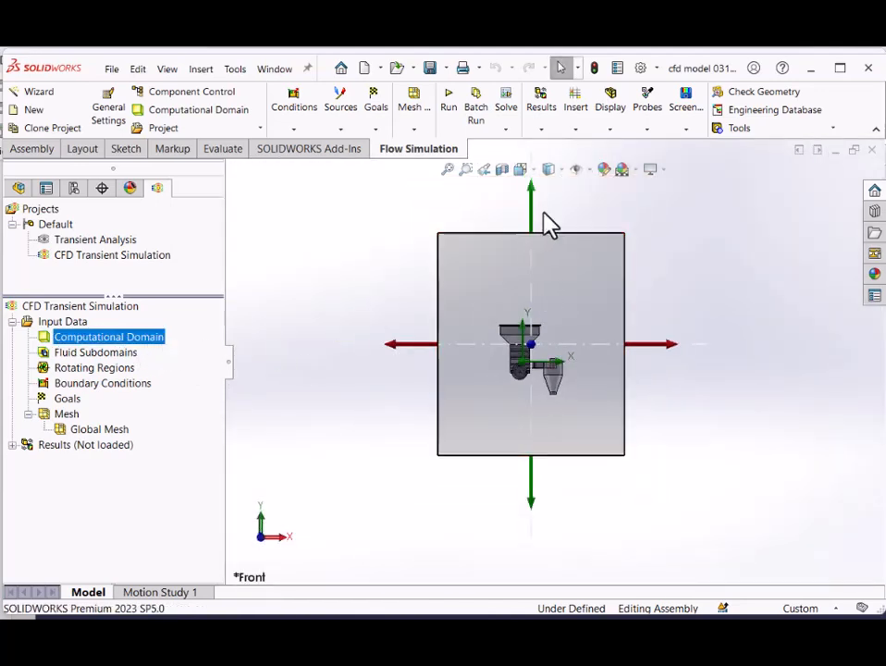
pyautogui.moveTo(534, 197); pyautogui.dragTo(556, 266)
pyautogui.click(519, 267)
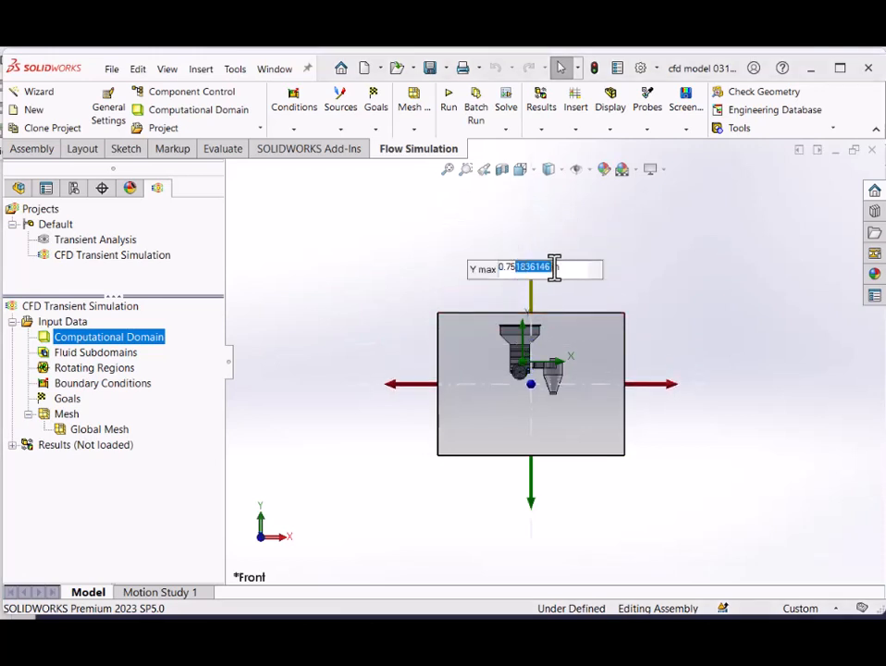
pyautogui.press('Return')
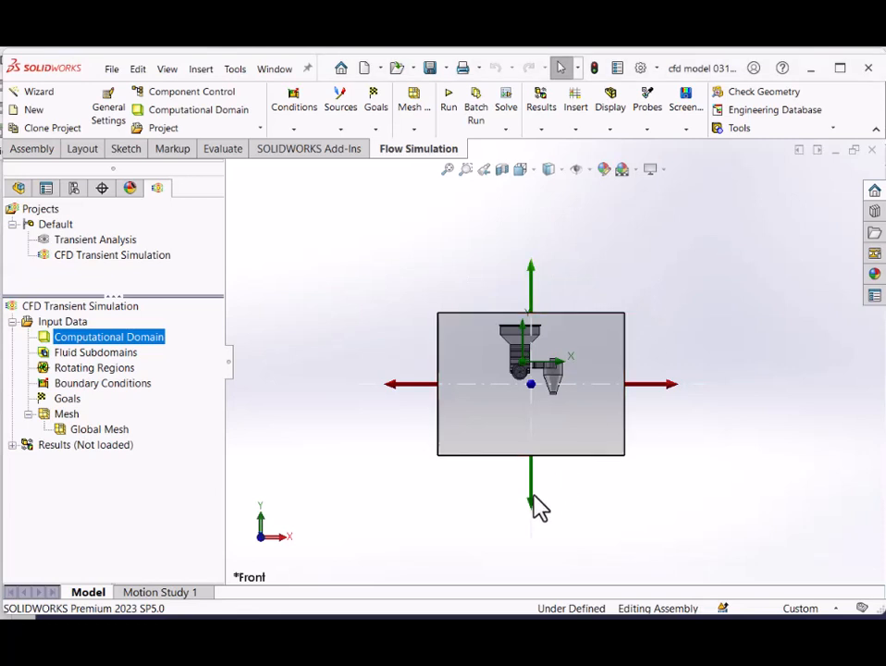
# - Raise the computational domain's lower limit towards the cyclone outlet, with Y min at about -0.65 m
pyautogui.moveTo(529, 506); pyautogui.dragTo(532, 469)
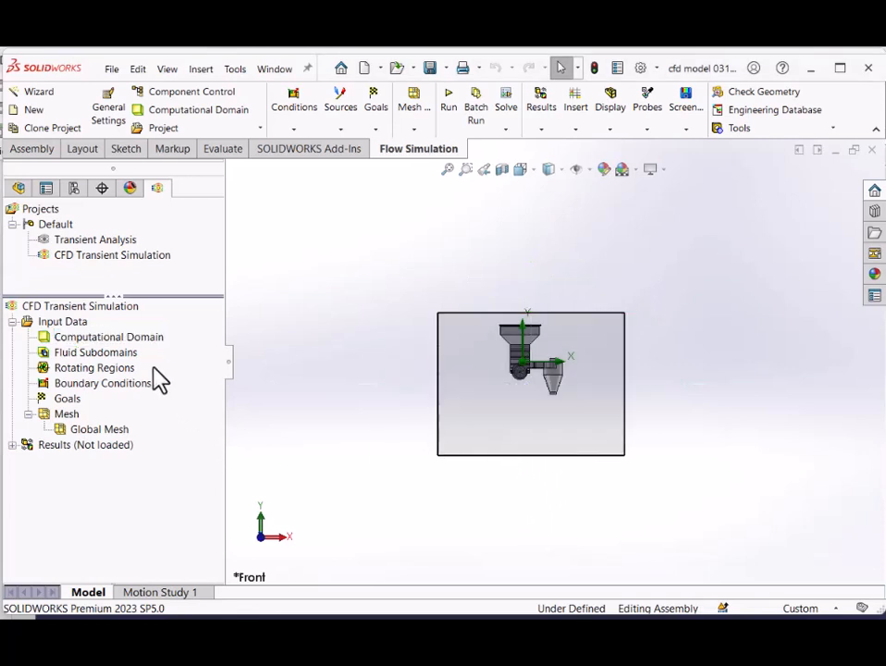
pyautogui.click(148, 337)
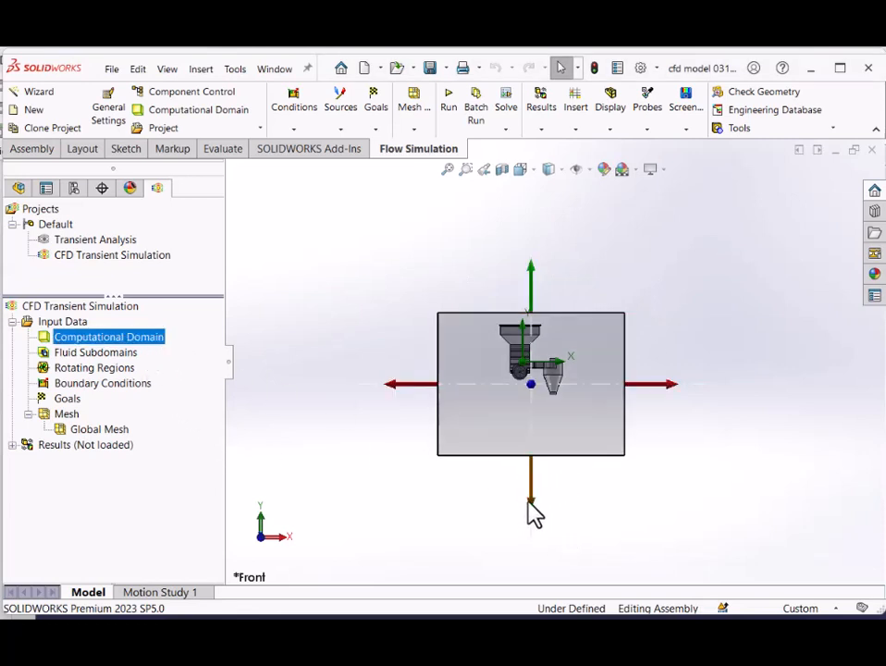
pyautogui.moveTo(533, 515); pyautogui.dragTo(546, 446)
pyautogui.click(512, 448)
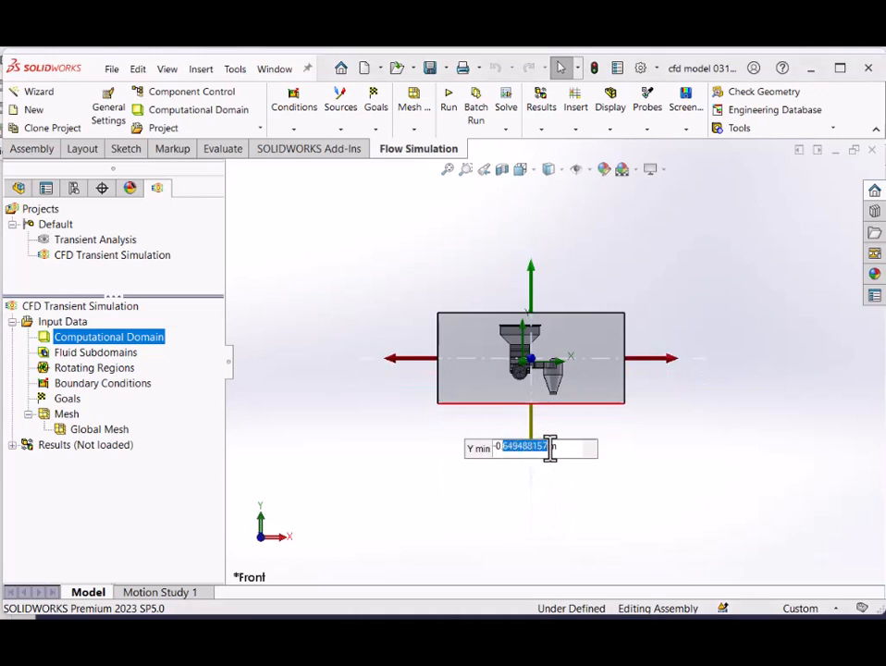
pyautogui.press('Return')
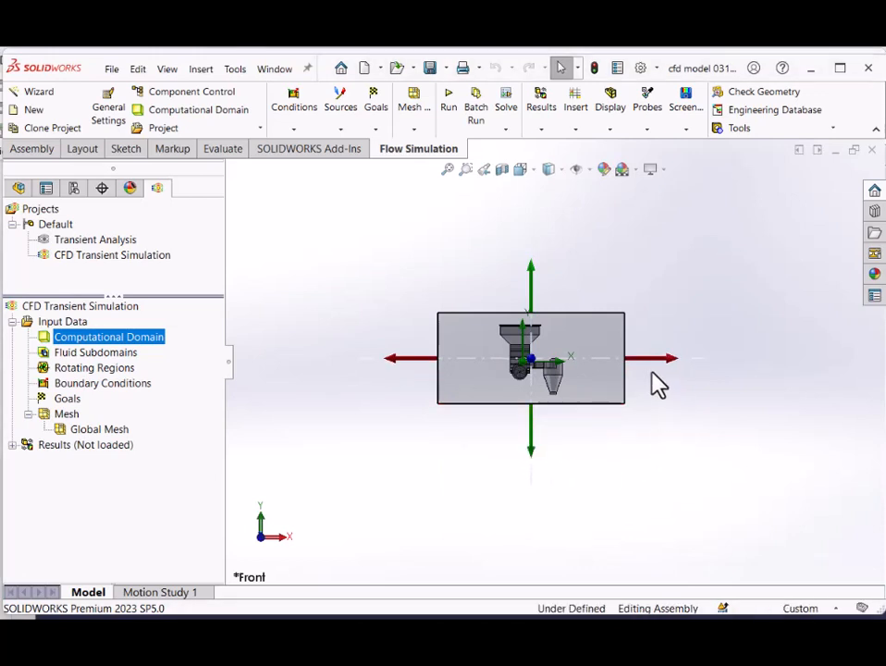
# - Narrow the computational domain around the assembly, setting X max to 0.85 m and X min to -0.5 m
pyautogui.moveTo(672, 362); pyautogui.dragTo(599, 361)
pyautogui.click(636, 359)
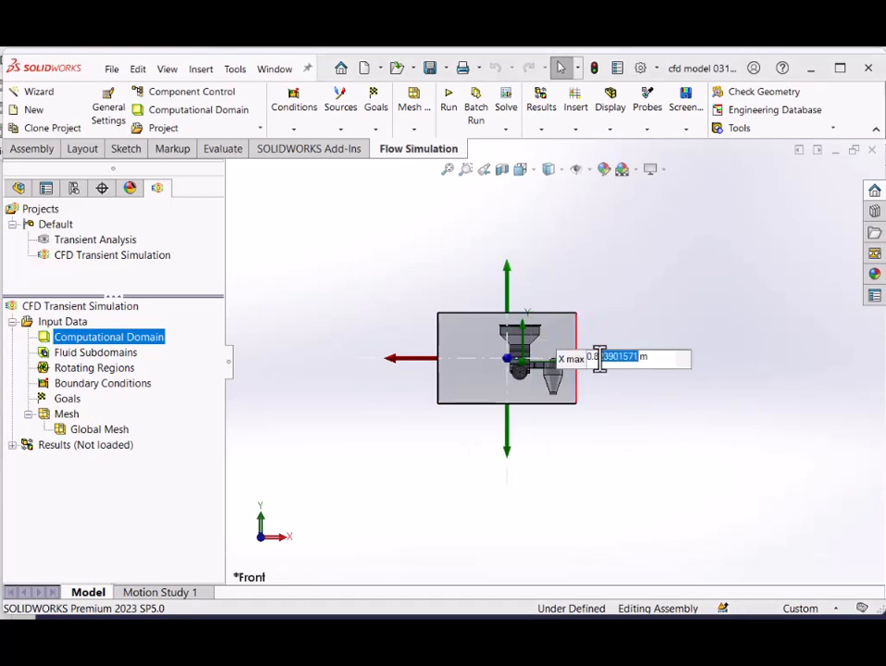
pyautogui.write('5')
pyautogui.press('Return')
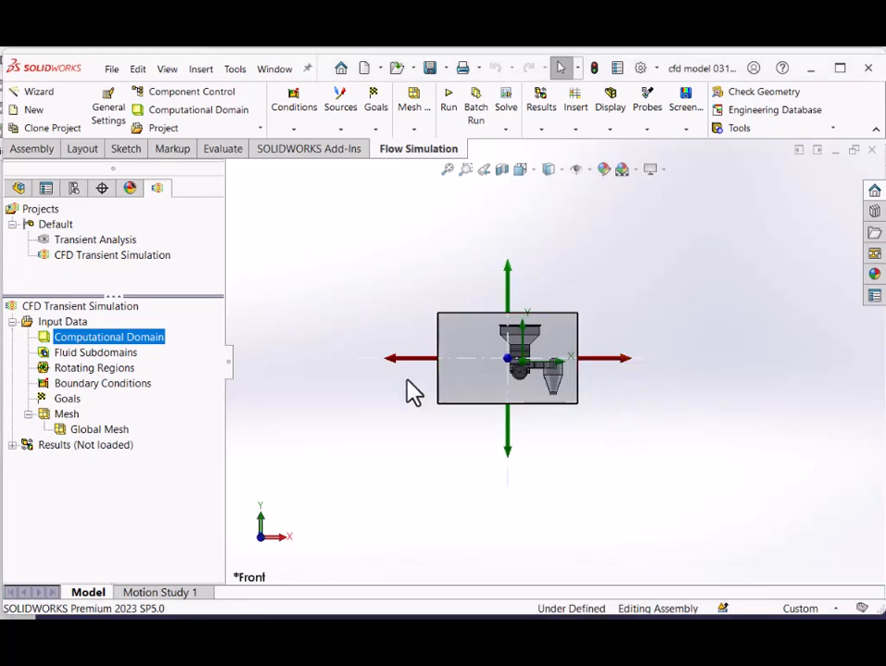
pyautogui.moveTo(392, 363); pyautogui.dragTo(443, 364)
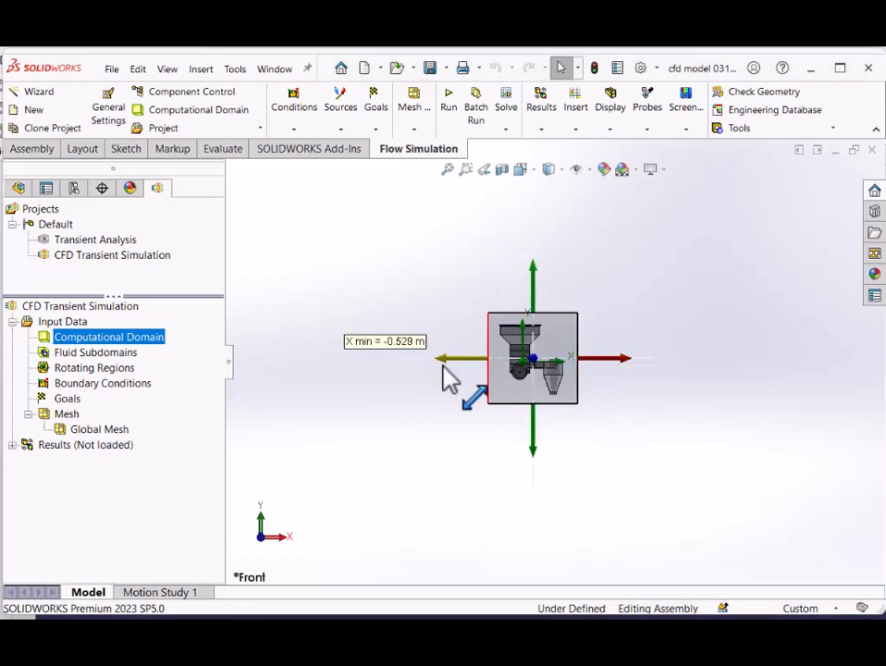
pyautogui.click(434, 362)
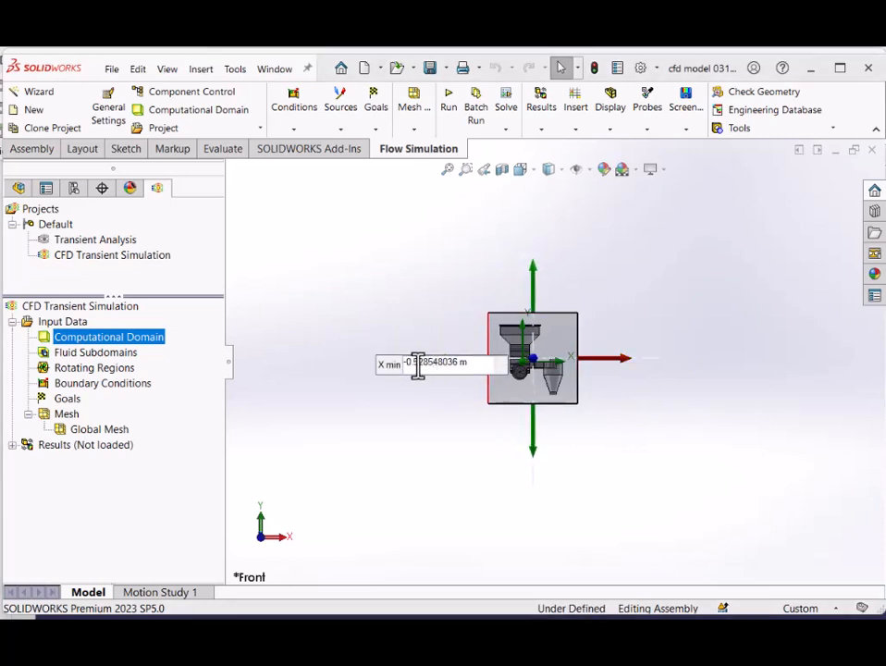
pyautogui.moveTo(428, 362); pyautogui.dragTo(466, 363)
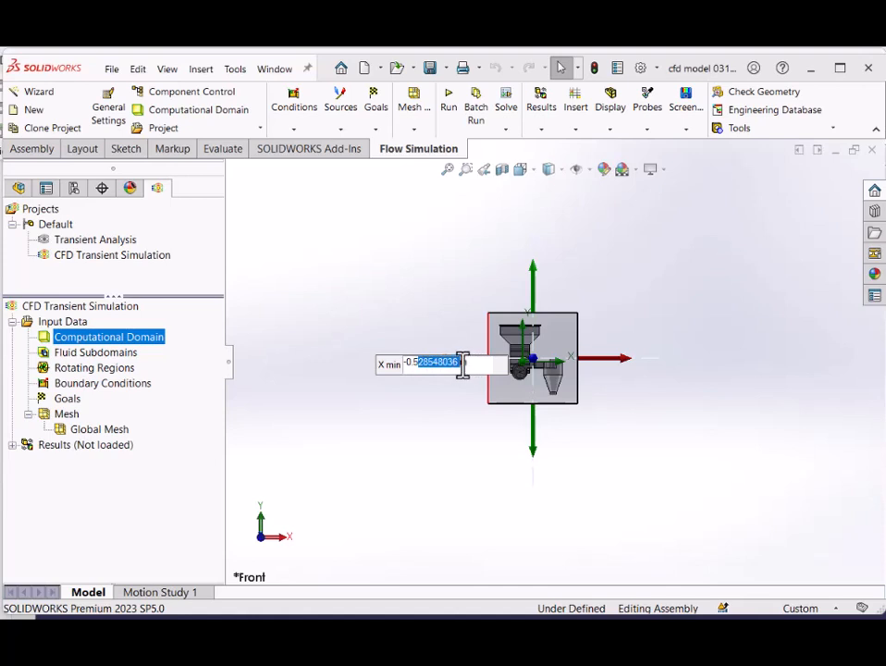
pyautogui.press('Return')
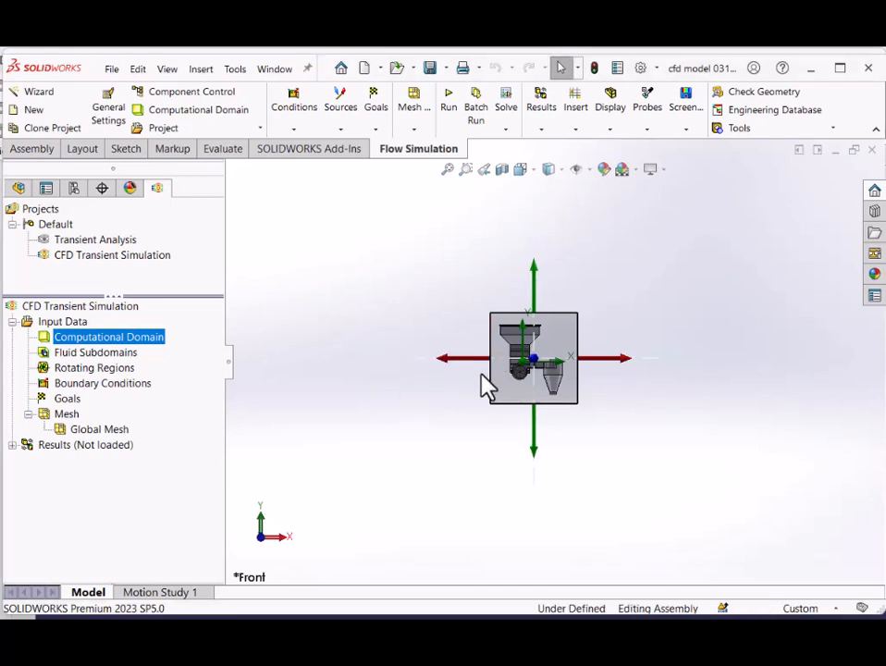
# - In the right view, bring in the computational domain on the blower pipe side, setting Z min to -0.60 m
pyautogui.moveTo(534, 405); pyautogui.dragTo(674, 381, button='middle')
pyautogui.click(534, 174)
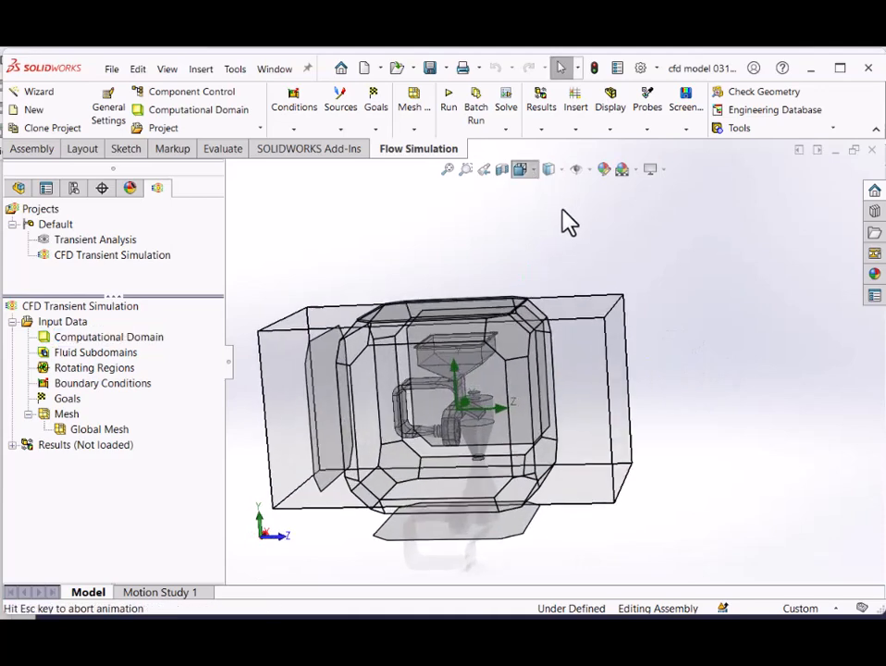
pyautogui.click(561, 227)
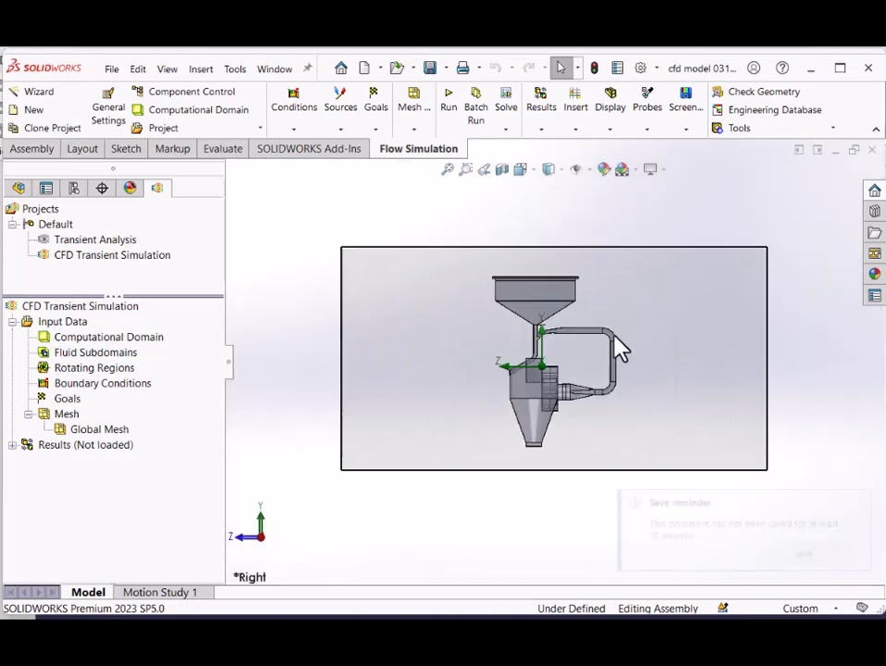
pyautogui.click(139, 339)
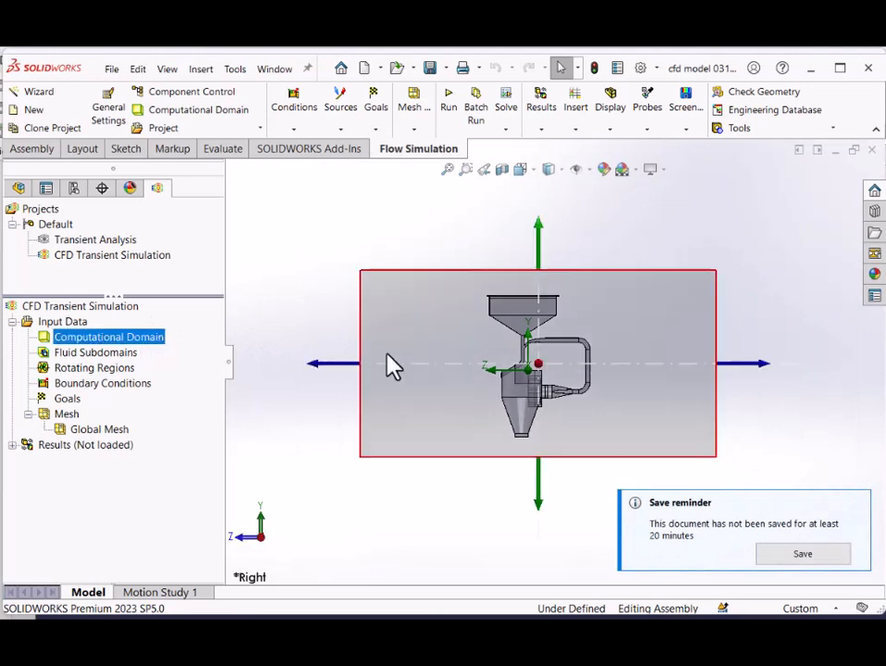
pyautogui.moveTo(763, 366); pyautogui.dragTo(672, 362)
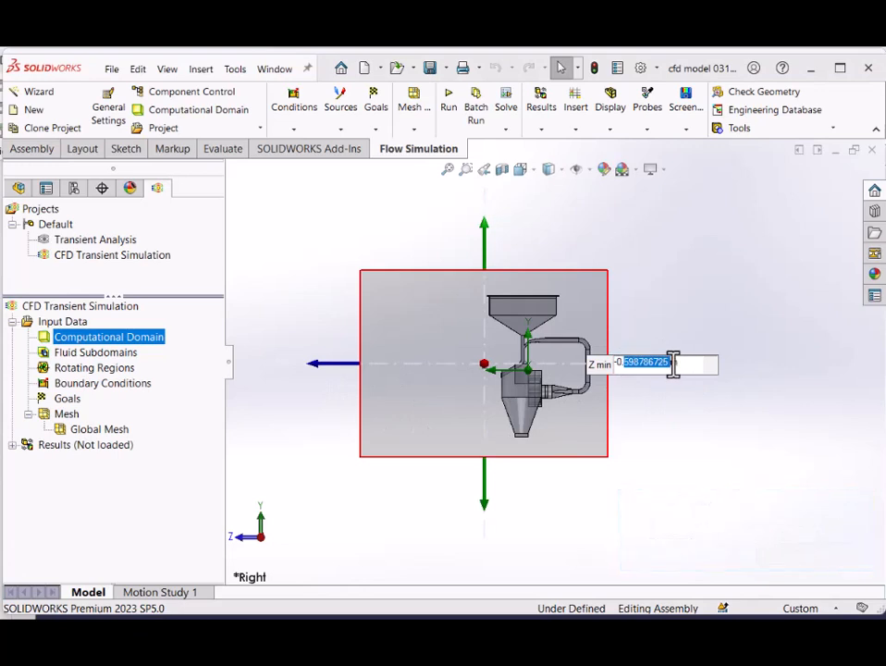
pyautogui.write('60m')
pyautogui.click(711, 422)
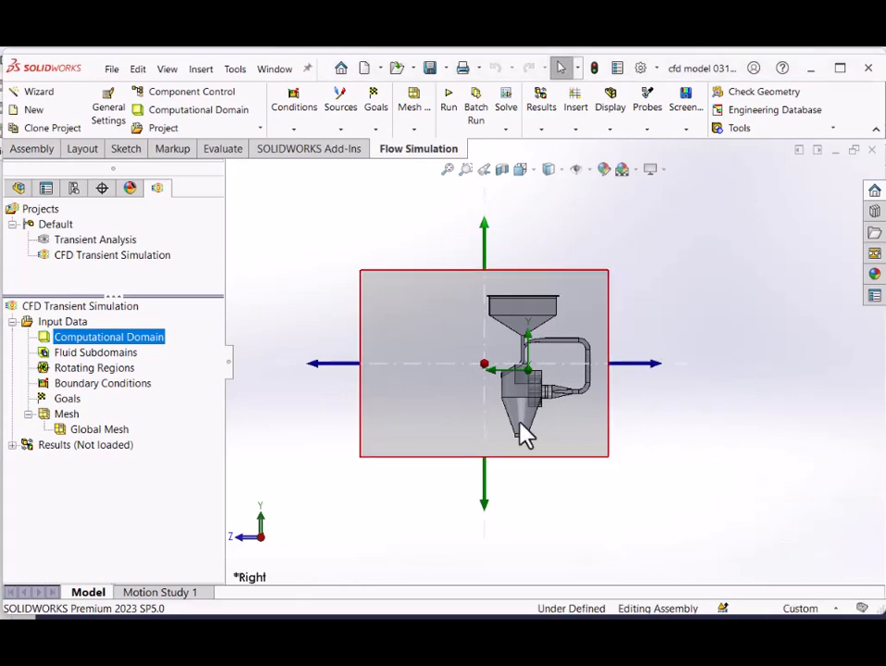
# - Set the computational domain's Z max to 0.45 m and finish adjusting the domain
pyautogui.moveTo(317, 376); pyautogui.dragTo(430, 374)
pyautogui.click(418, 370)
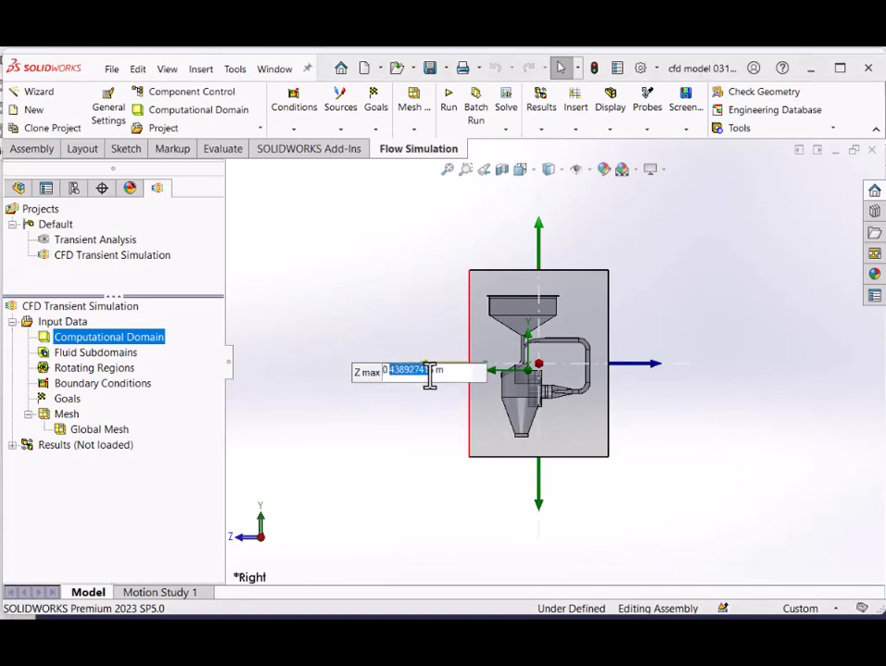
pyautogui.write('0.45')
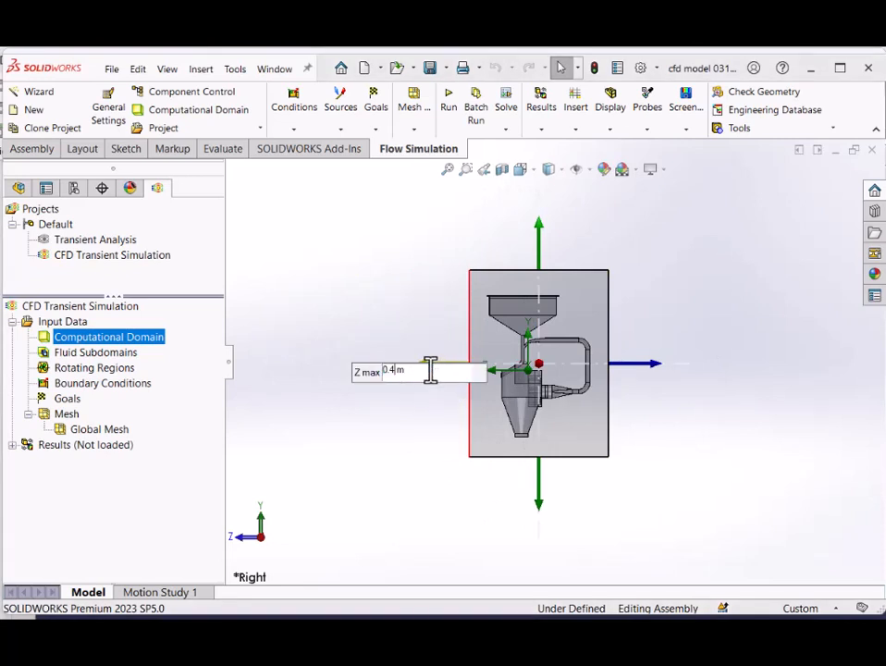
pyautogui.press('Return')
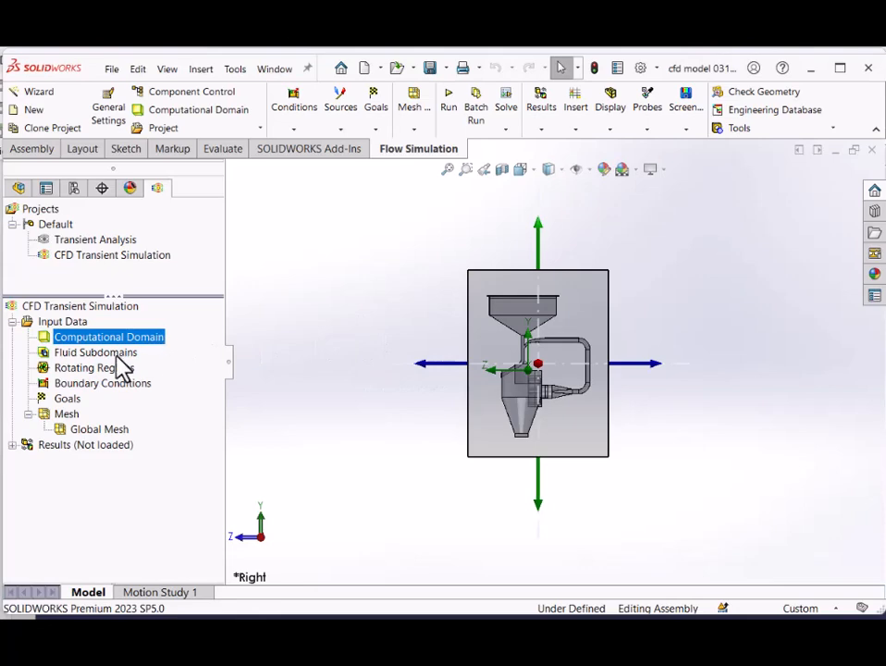
pyautogui.press('Escape')
# - Cut the assembly with a planar section view on the Front Plane to expose the cyclone's interior
pyautogui.moveTo(469, 376); pyautogui.dragTo(618, 384, button='middle')
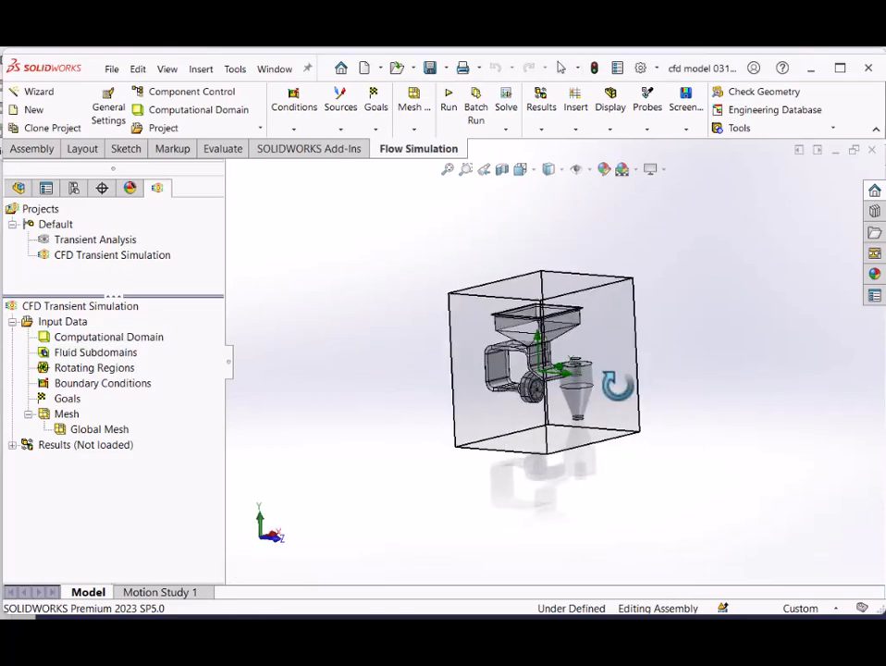
pyautogui.click(502, 170)
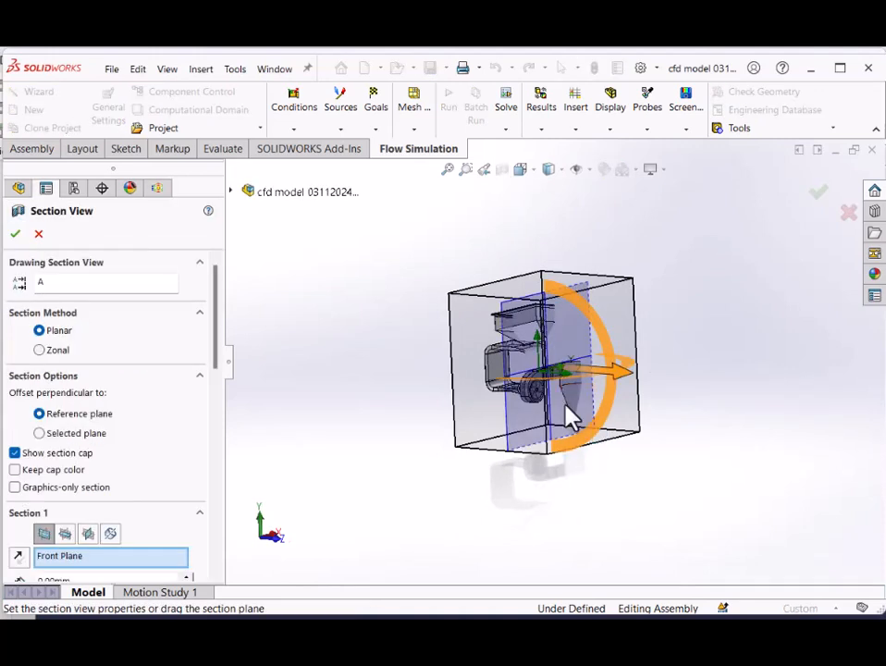
pyautogui.click(16, 234)
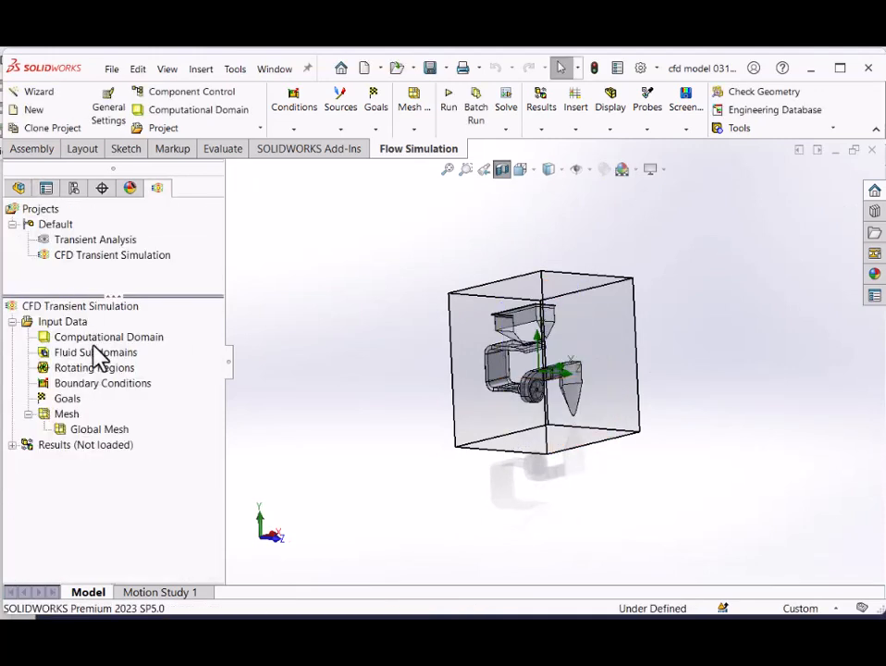
# - Create a fluid subdomain from the cyclone's inner face with air as the gas
pyautogui.scroll(-2, 580, 401)
pyautogui.click(582, 404)
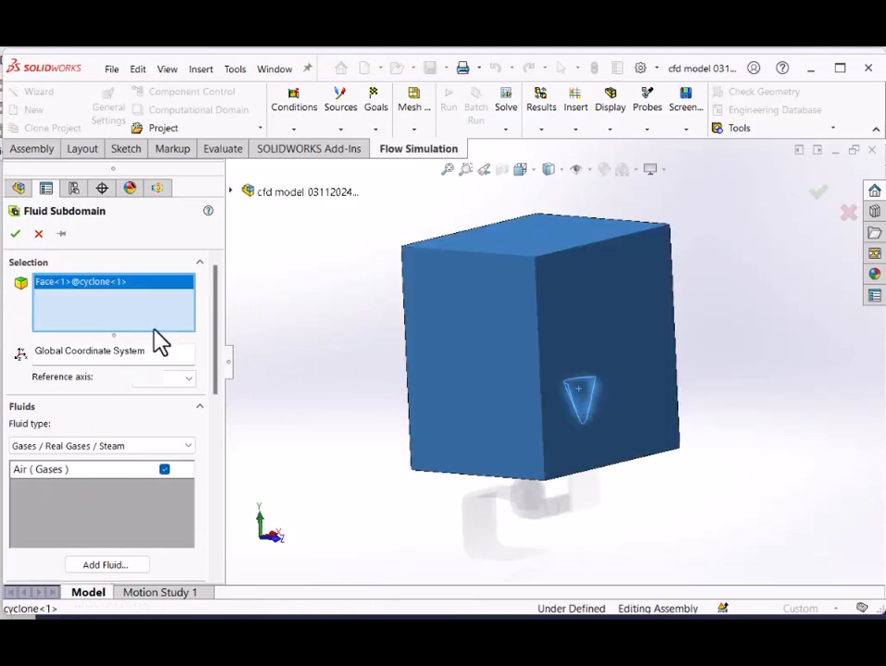
pyautogui.click(14, 234)
# - Turn off the section view and show the whole assembly from the front
pyautogui.scroll(-3, 458, 410)
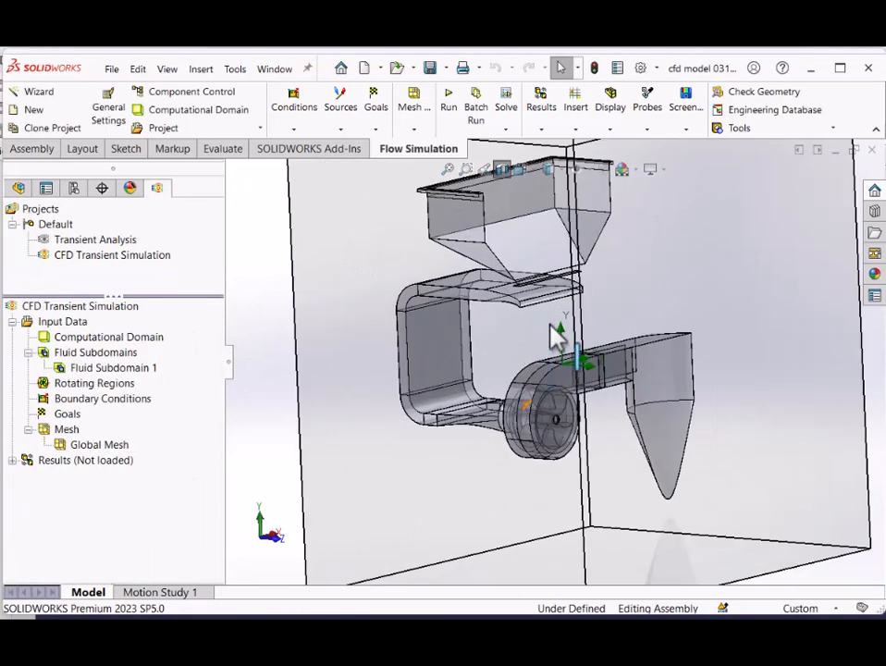
pyautogui.scroll(5, 616, 306)
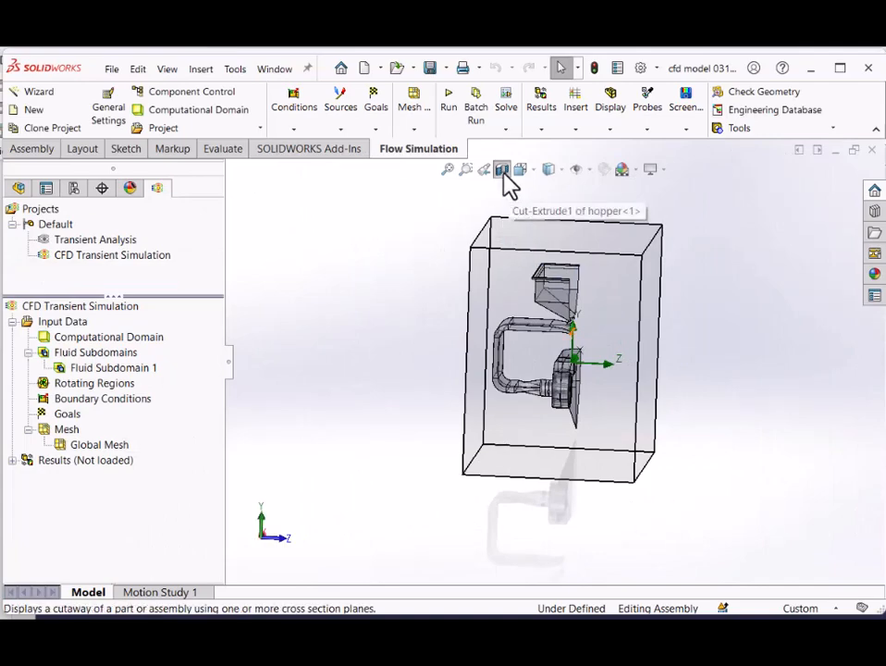
pyautogui.scroll(-2, 611, 374)
pyautogui.scroll(-3, 568, 407)
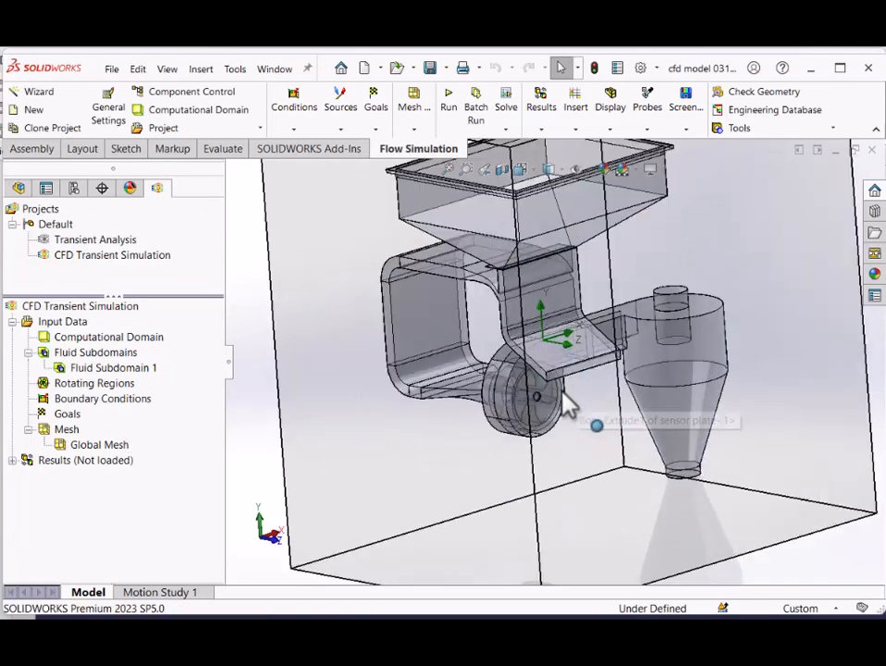
pyautogui.scroll(-4, 554, 370)
pyautogui.scroll(9, 570, 362)
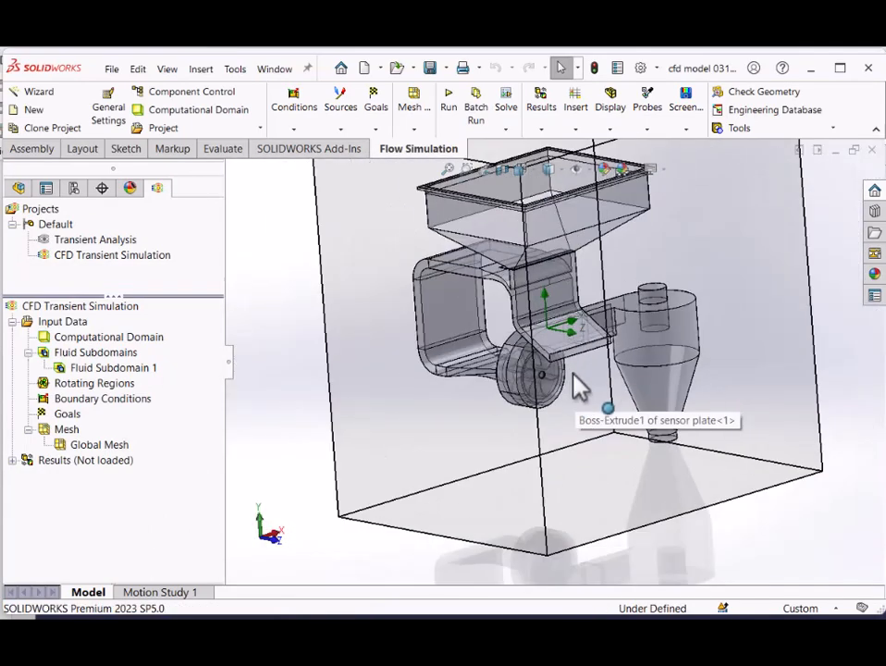
pyautogui.moveTo(576, 375); pyautogui.dragTo(615, 367, button='middle')
pyautogui.hotkey('ctrl', '1')
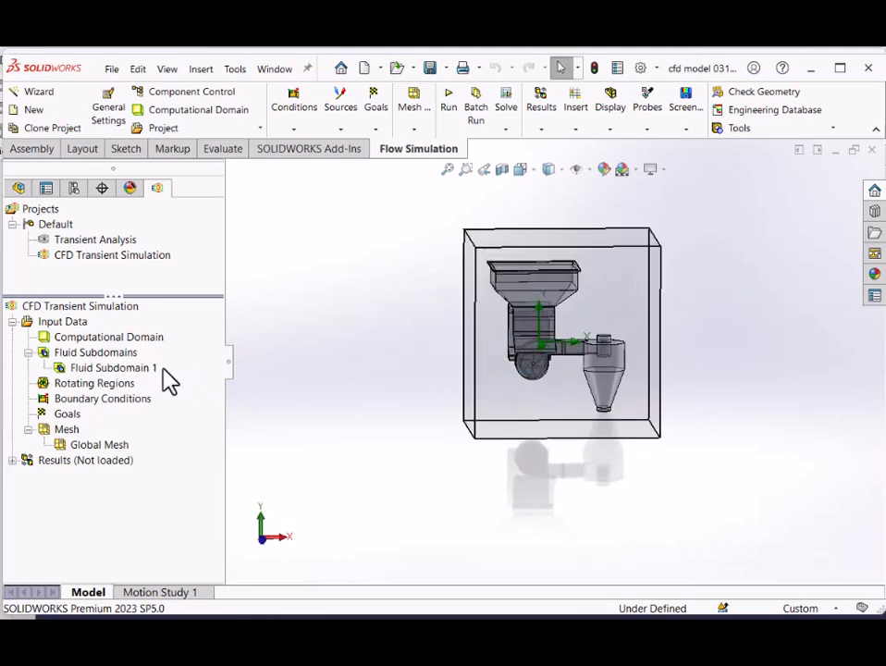
# - Insert a rotating region using the "rotating region" component around the blower blade
pyautogui.rightClick(105, 385)
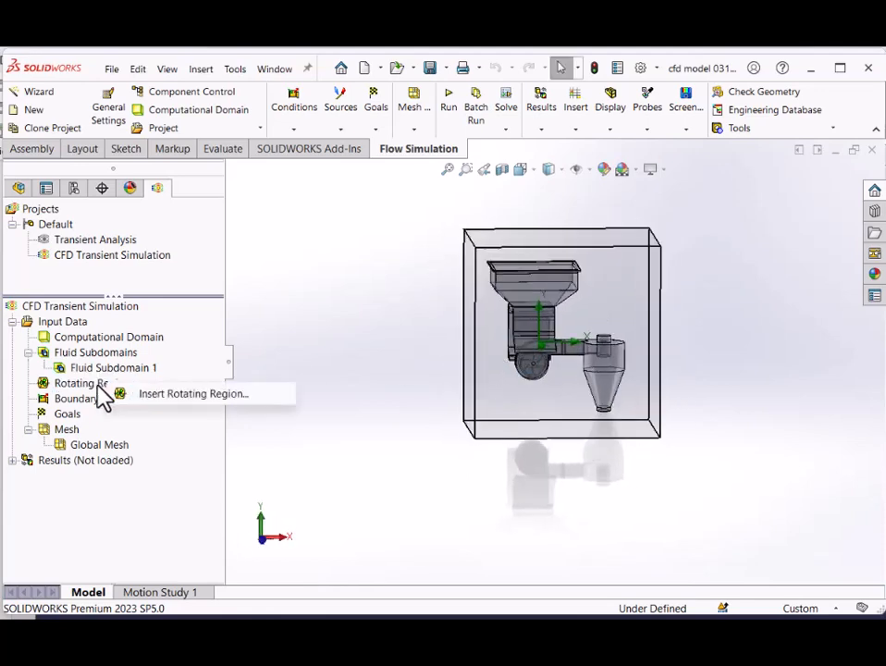
pyautogui.click(169, 396)
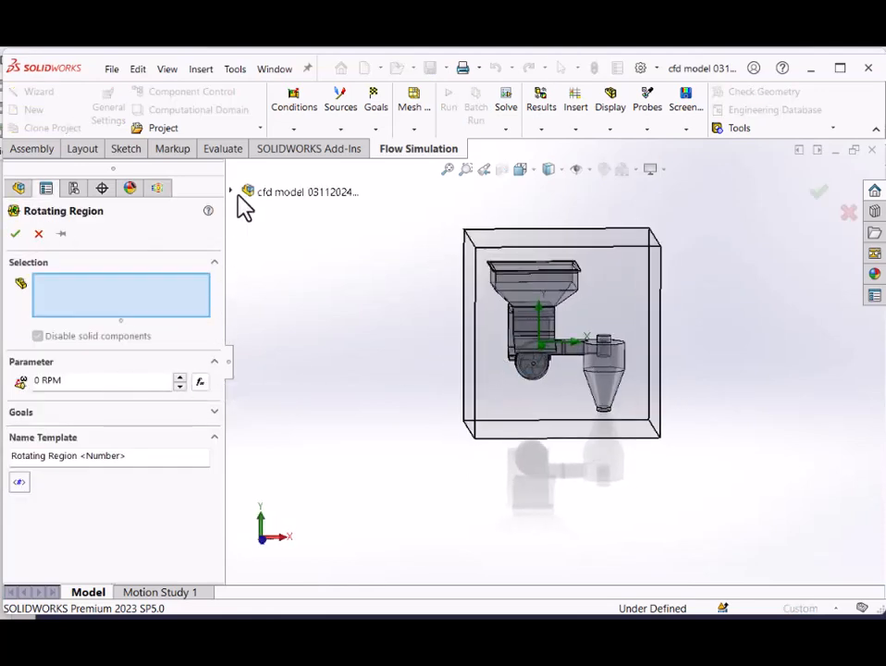
pyautogui.click(232, 193)
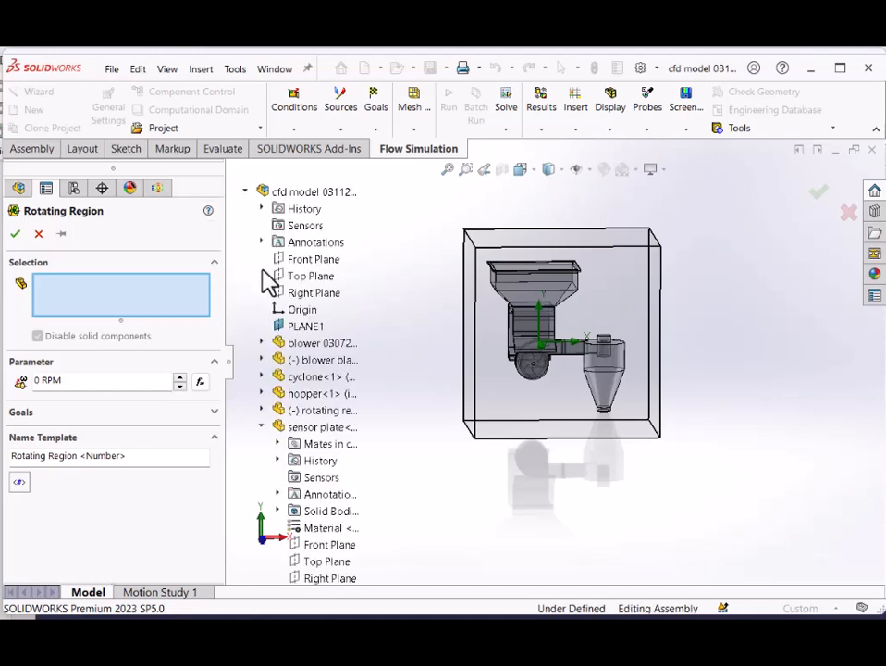
pyautogui.click(309, 409)
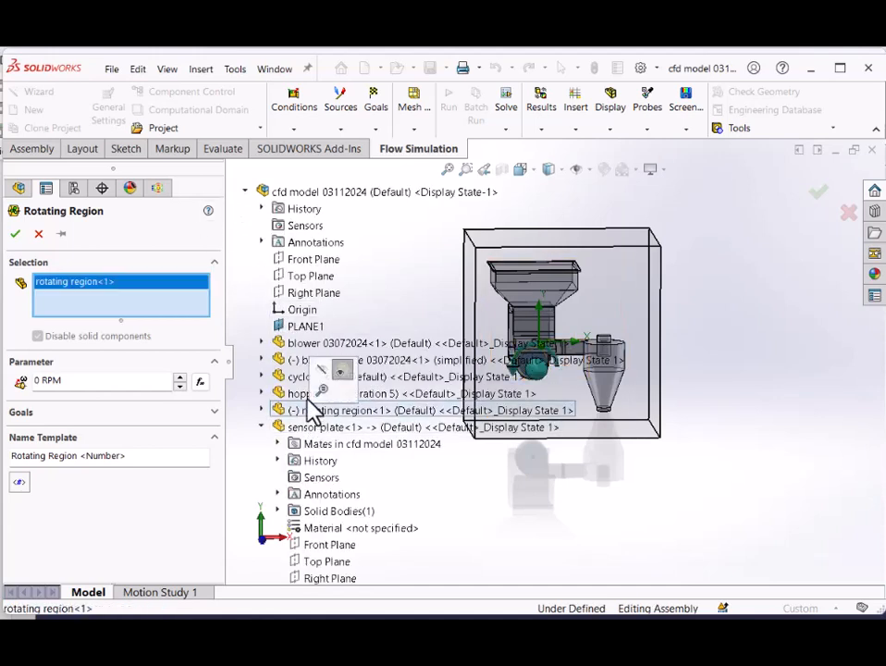
# - Check the rotation direction arrow, set the rotating region's angular velocity to -1200 RPM and accept the region
pyautogui.doubleClick(44, 382)
pyautogui.scroll(-5, 582, 370)
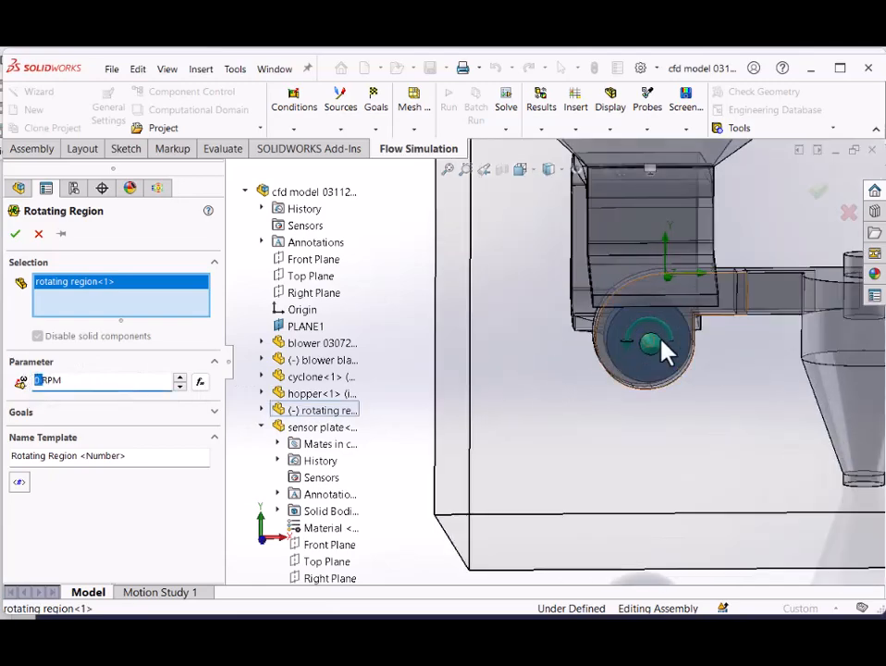
pyautogui.moveTo(648, 342); pyautogui.dragTo(625, 370, button='middle')
pyautogui.scroll(5, 676, 362)
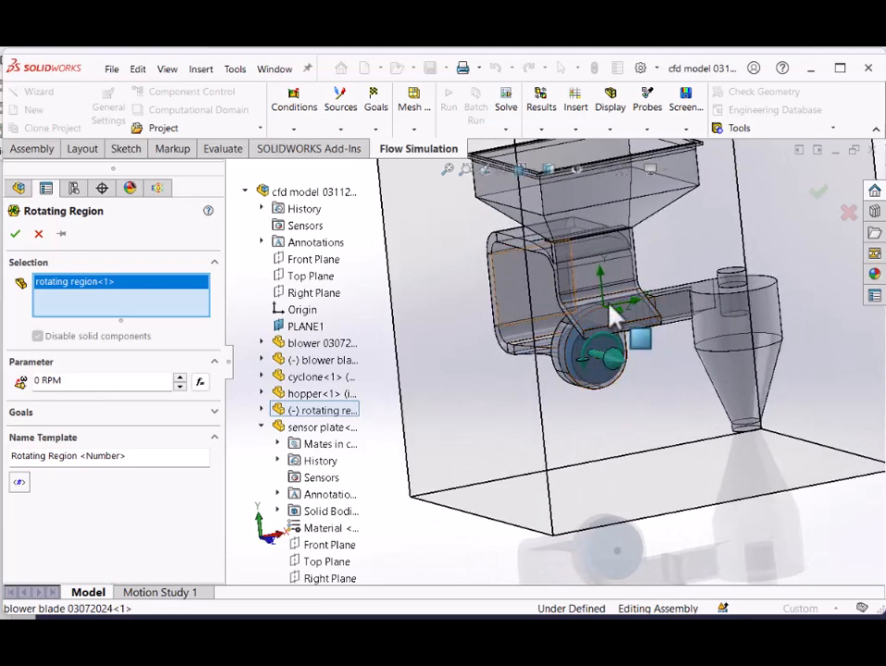
pyautogui.click(35, 381)
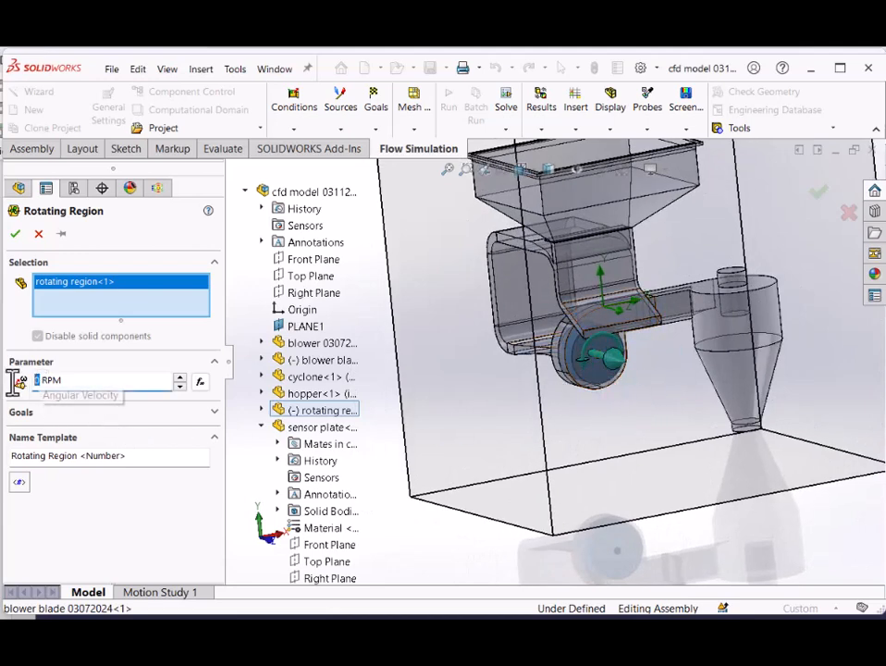
pyautogui.write('-12')
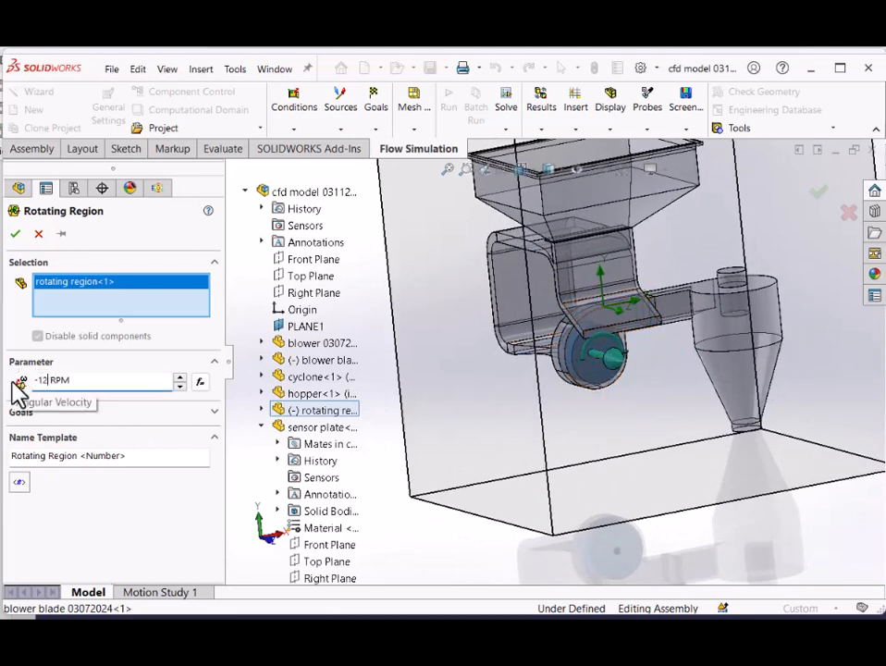
pyautogui.write('00')
pyautogui.press('Return')
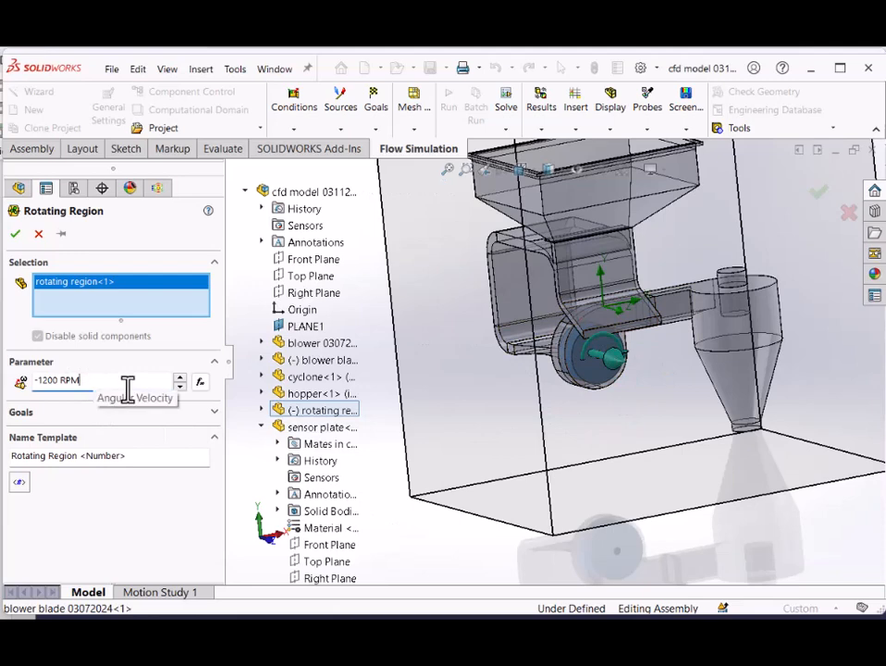
pyautogui.press('Return')
# - Start a set of global goals with the average static, total and dynamic pressure included
pyautogui.rightClick(78, 433)
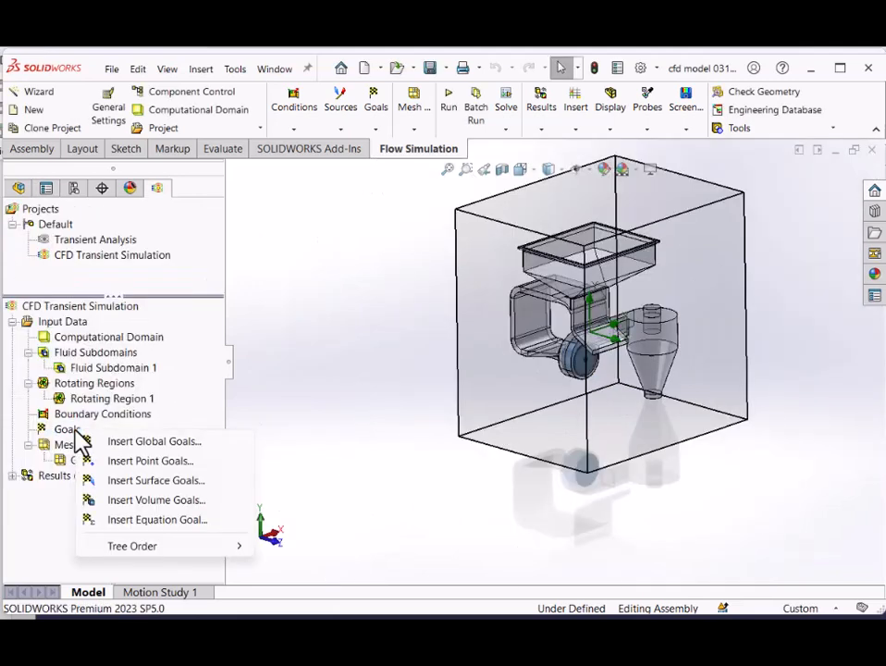
pyautogui.click(139, 442)
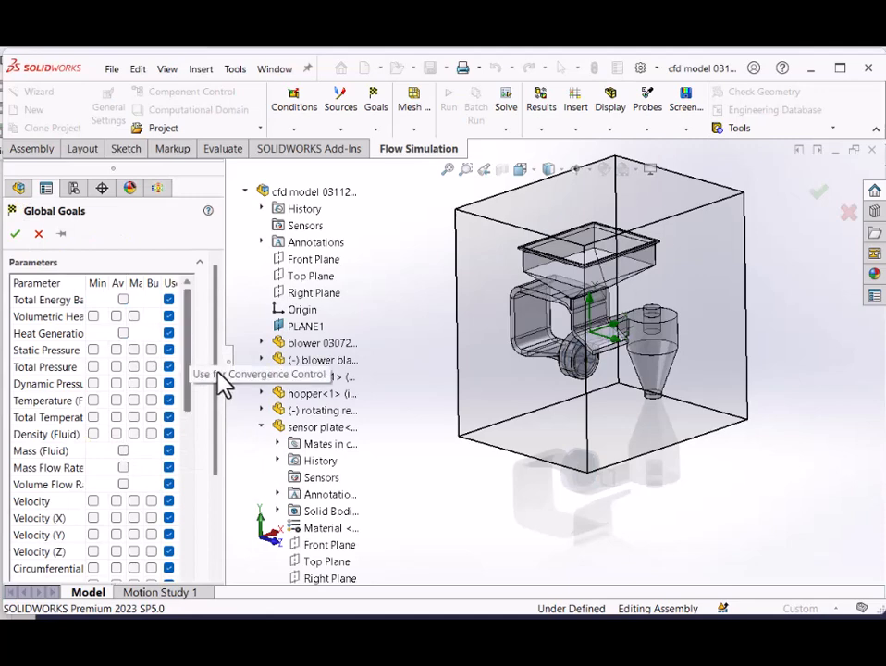
pyautogui.moveTo(228, 375); pyautogui.dragTo(285, 379)
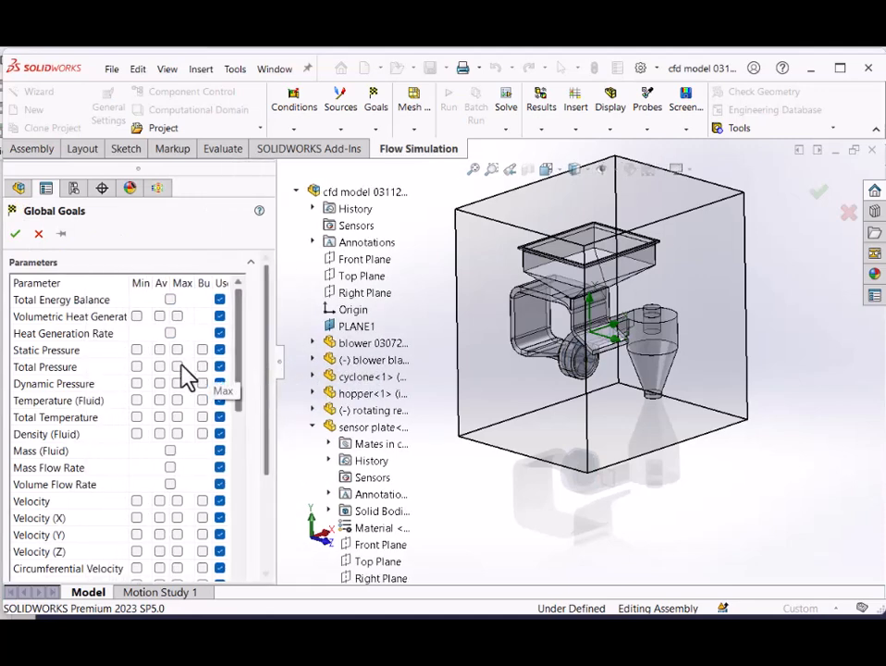
pyautogui.click(160, 349)
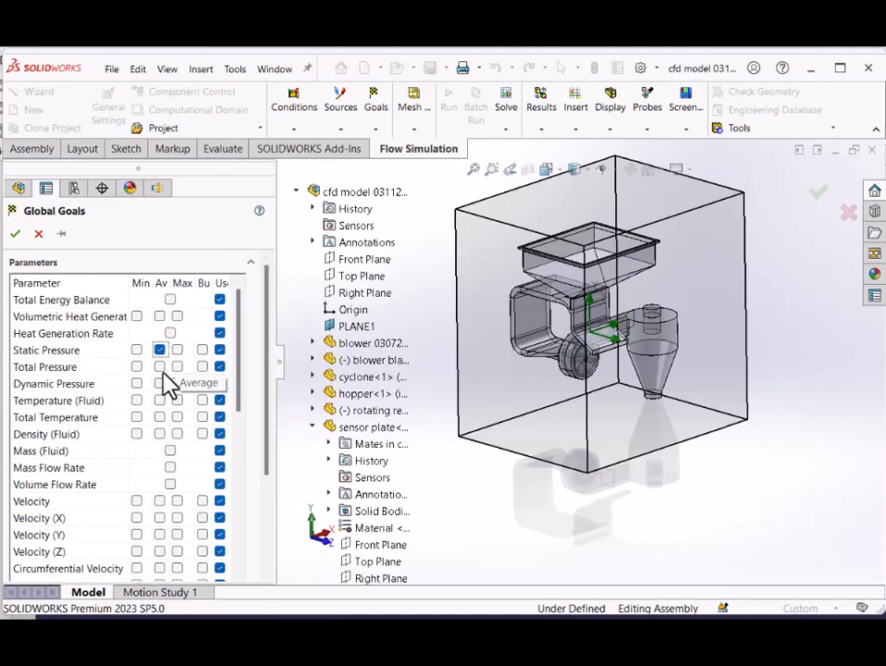
pyautogui.click(160, 366)
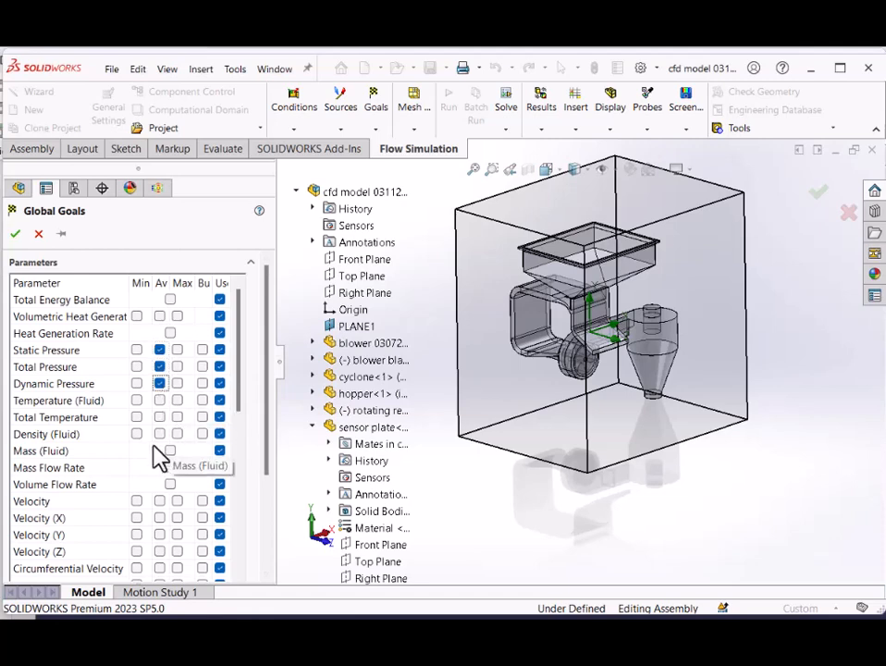
# - Add mass flow rate, volume flow rate and average velocity to the global goals and create them
pyautogui.click(171, 467)
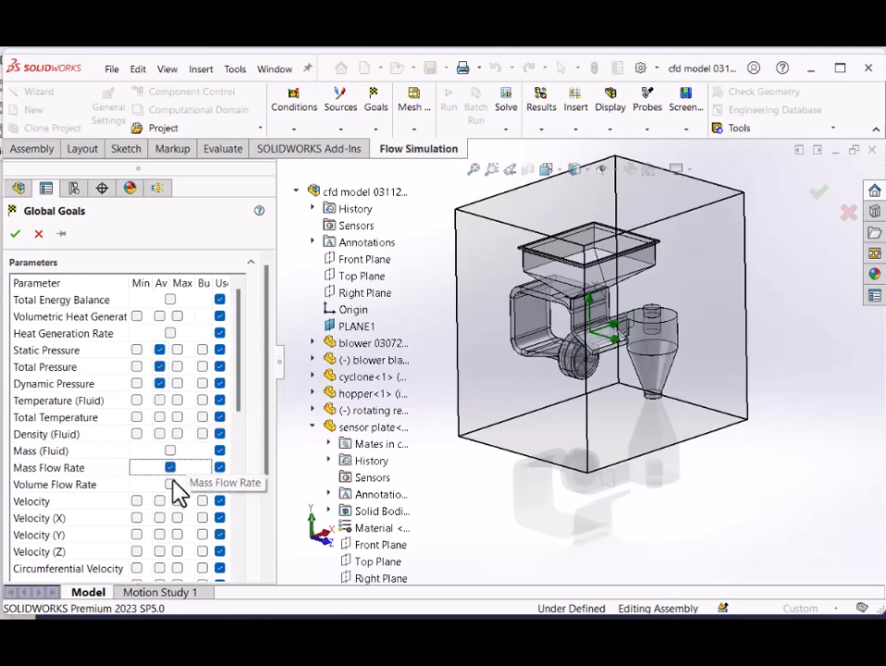
pyautogui.click(170, 484)
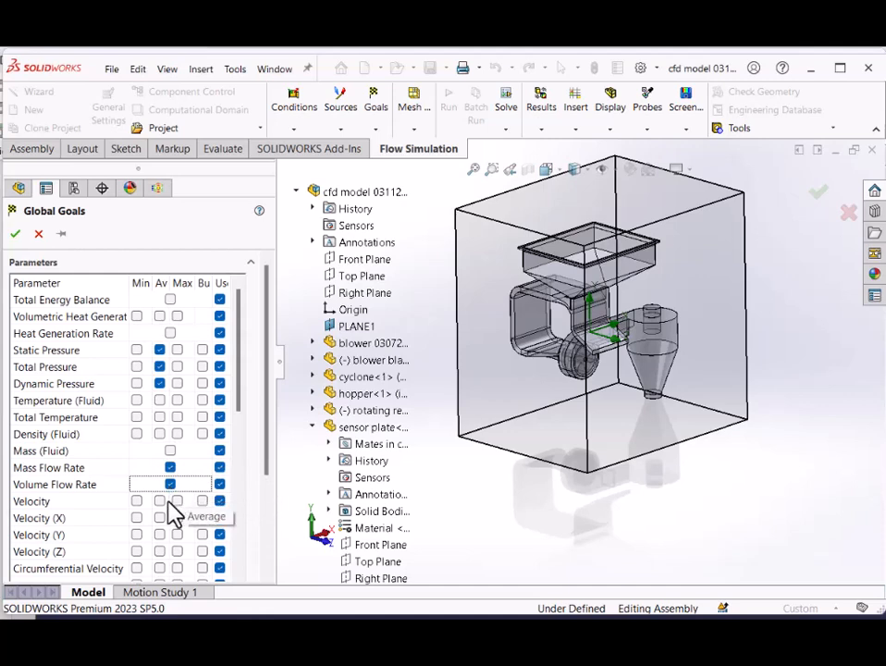
pyautogui.click(160, 501)
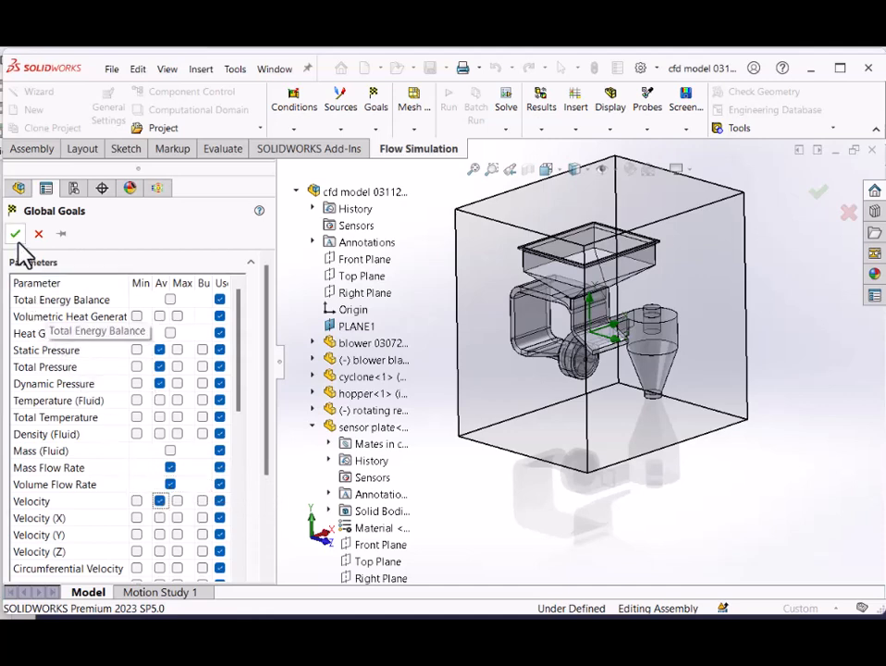
pyautogui.click(15, 233)
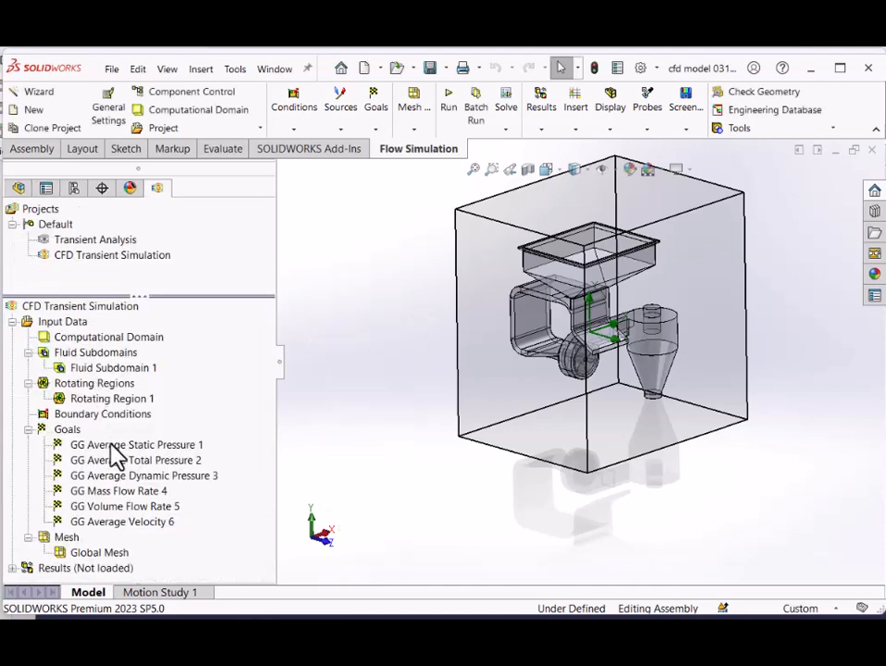
# - Rename the first two goals as GG Average Static Pressure System and GG Average Total Pressure System
pyautogui.click(198, 448)
pyautogui.click(198, 448)
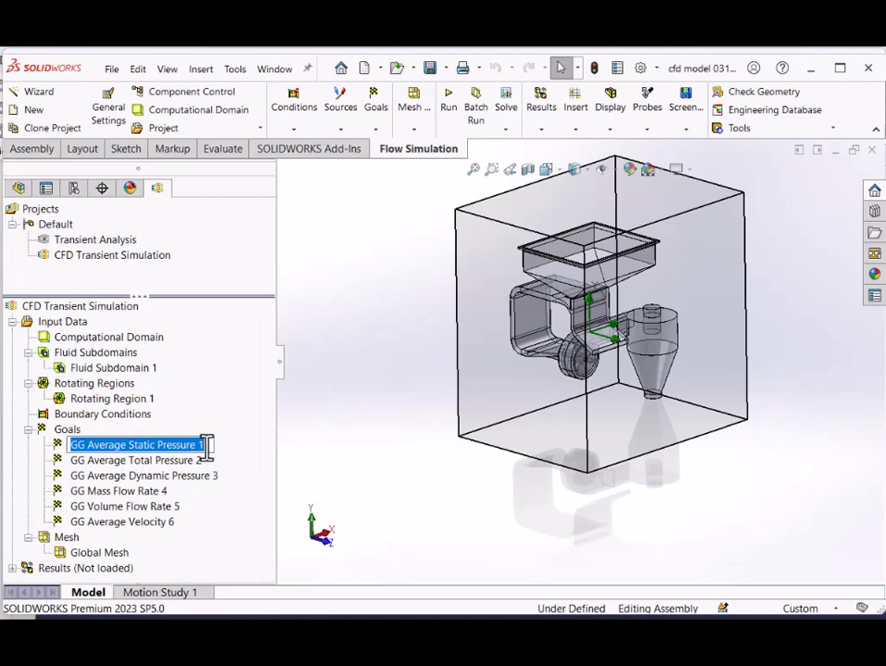
pyautogui.click(208, 447)
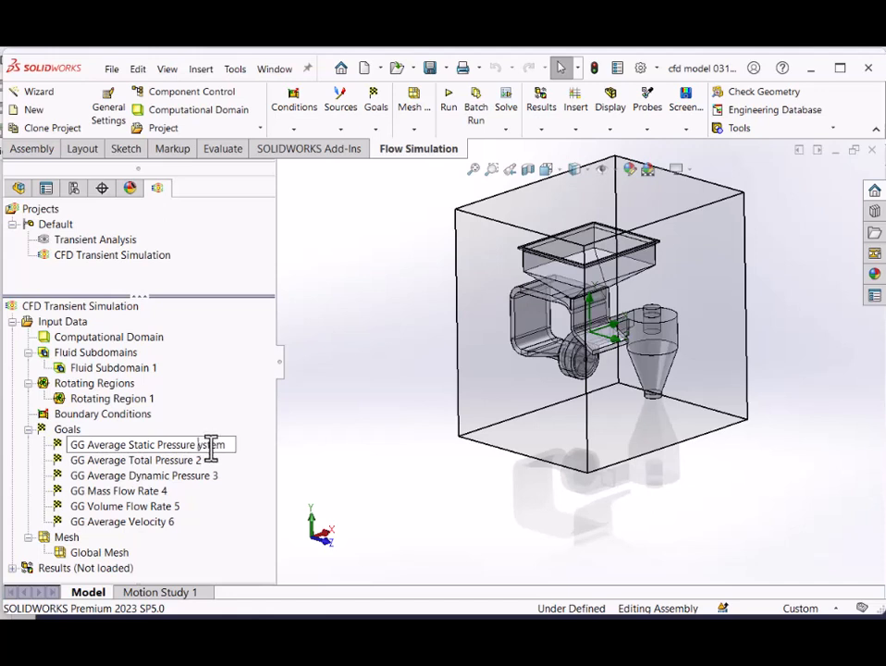
pyautogui.click(198, 462)
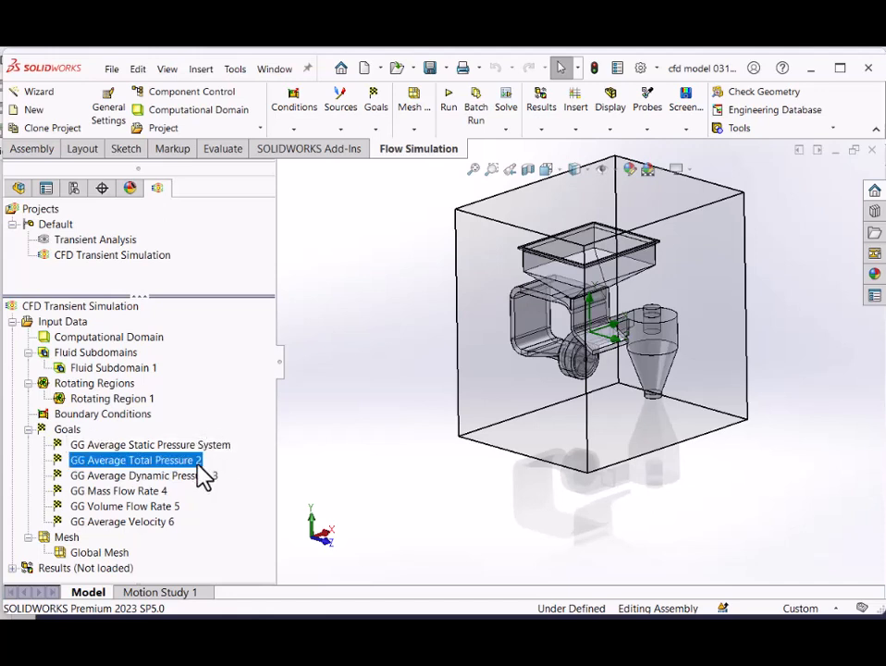
pyautogui.click(199, 461)
pyautogui.click(204, 460)
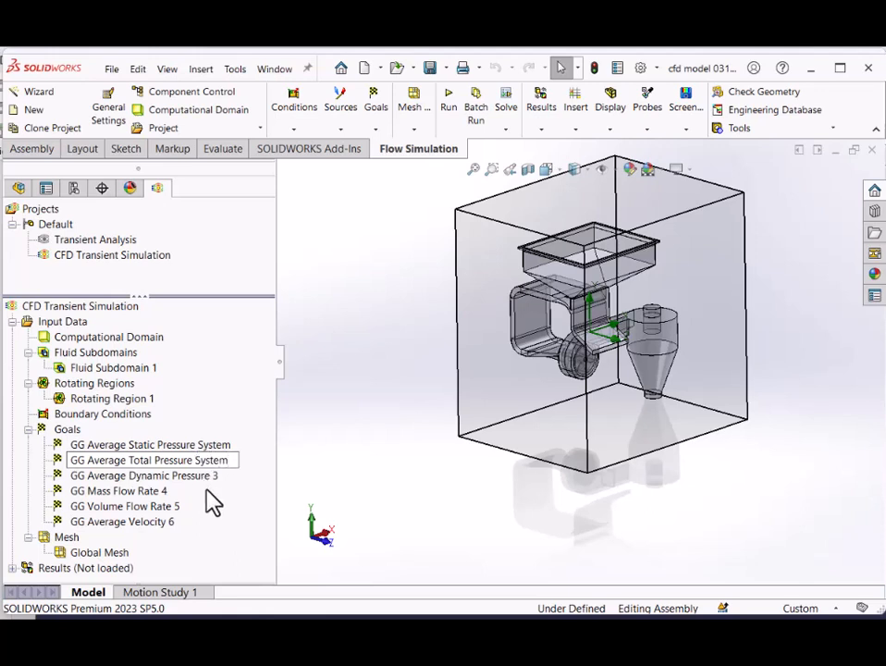
# - Rename the dynamic pressure and mass flow goals as GG Average Dynamic Pressure System and GG Mass Flow Rate System
pyautogui.click(214, 475)
pyautogui.click(219, 475)
pyautogui.click(220, 475)
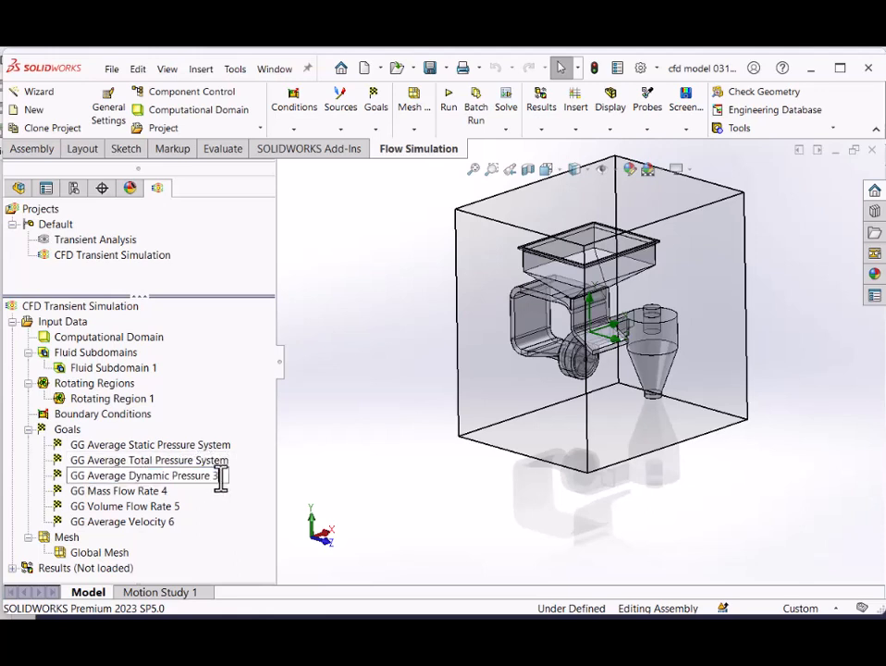
pyautogui.write('System')
pyautogui.click(172, 491)
pyautogui.click(170, 492)
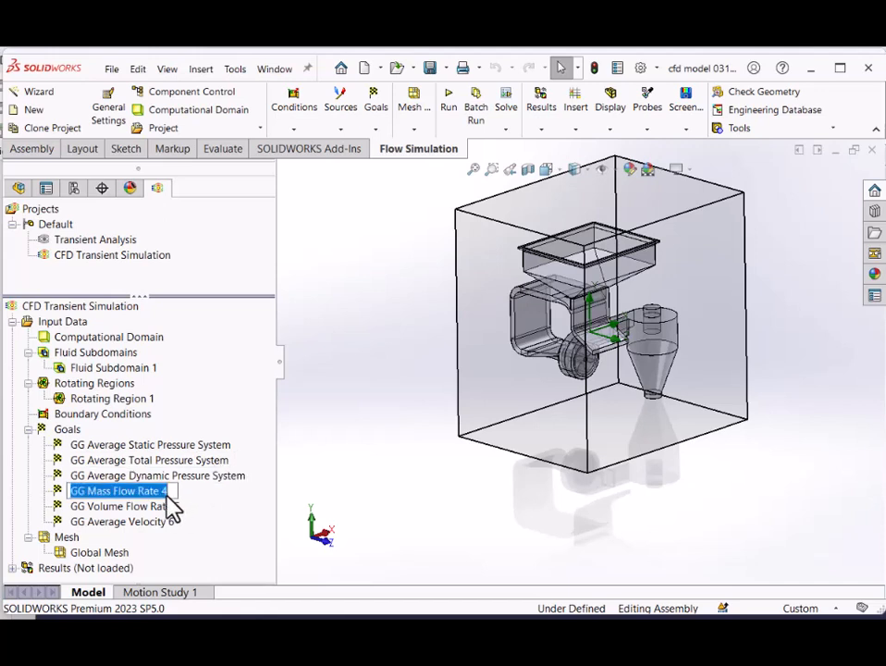
pyautogui.click(171, 491)
pyautogui.write('S')
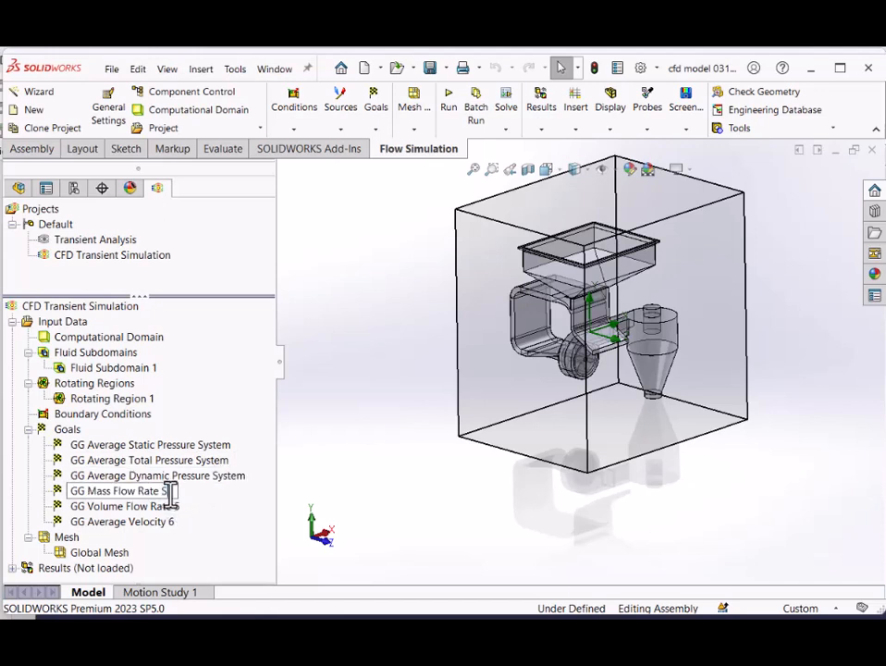
pyautogui.write('ystem')
# - Rename the global volume flow and velocity goals as GG Volume Flow Rate System and GG Average Velocity System
pyautogui.click(175, 507)
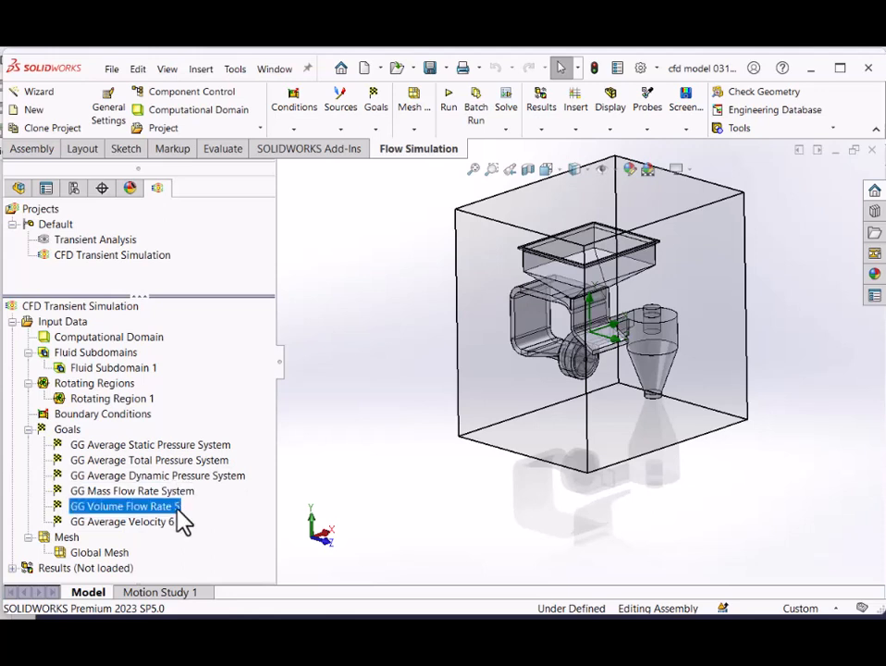
pyautogui.click(176, 507)
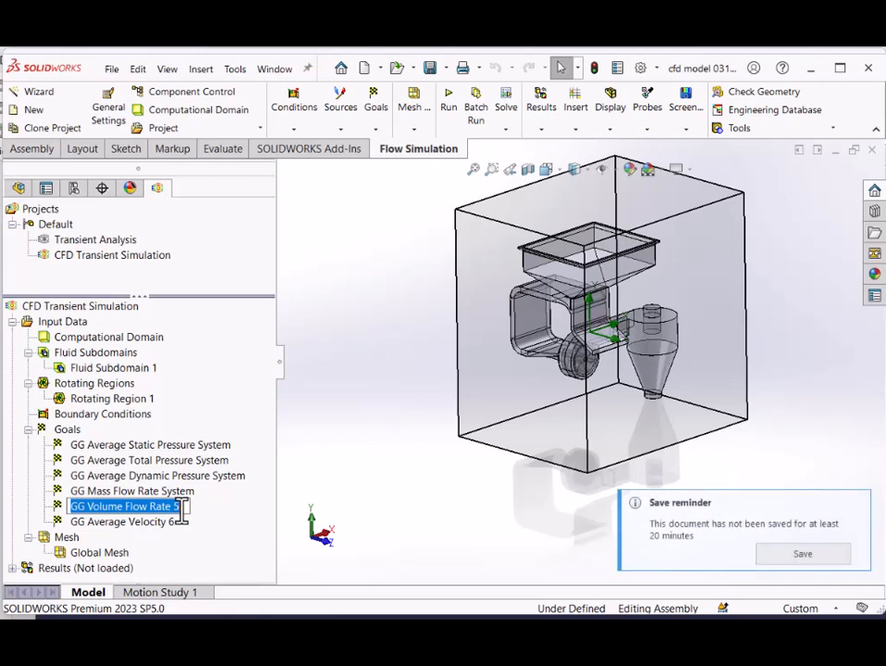
pyautogui.click(182, 507)
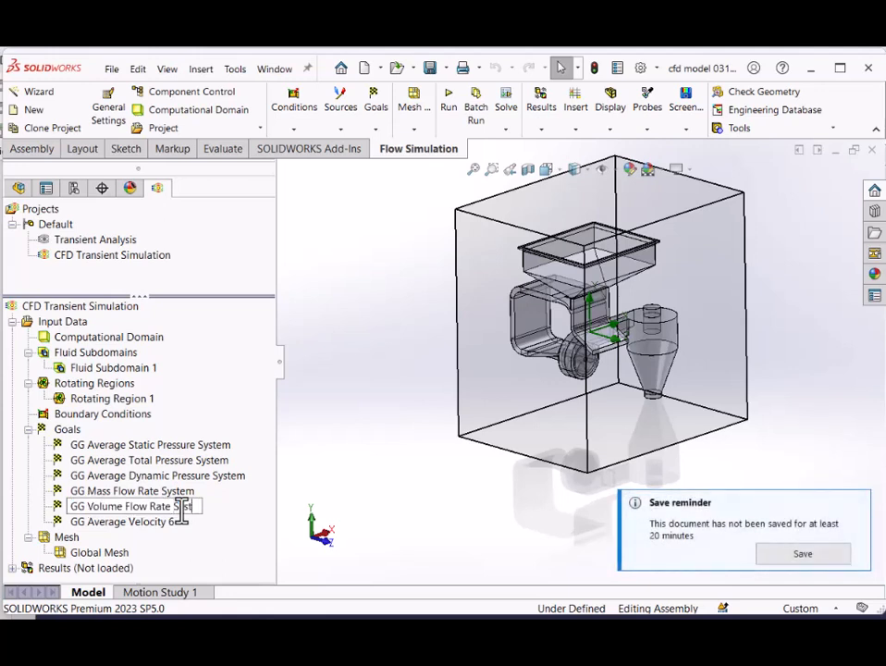
pyautogui.click(175, 523)
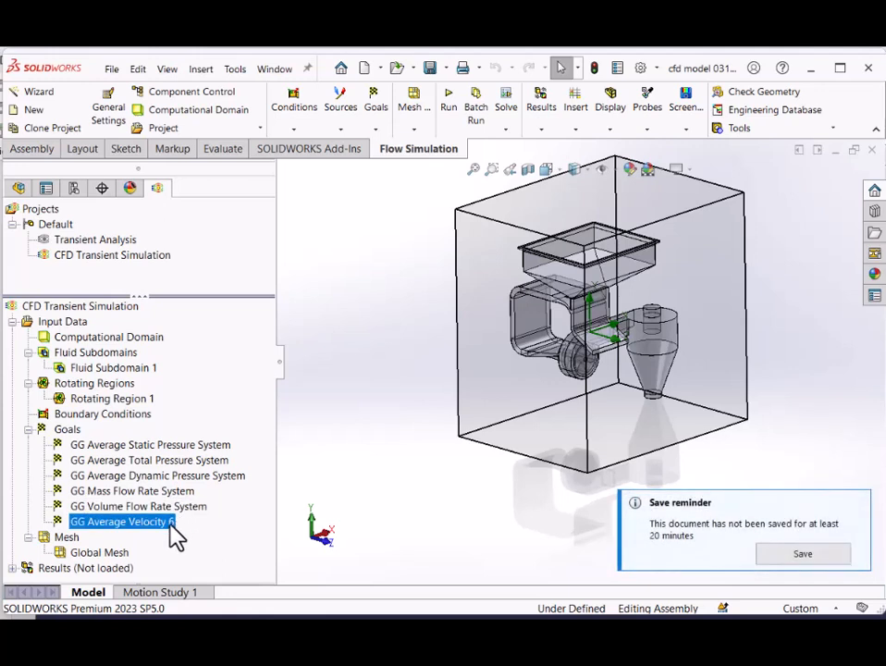
pyautogui.click(176, 524)
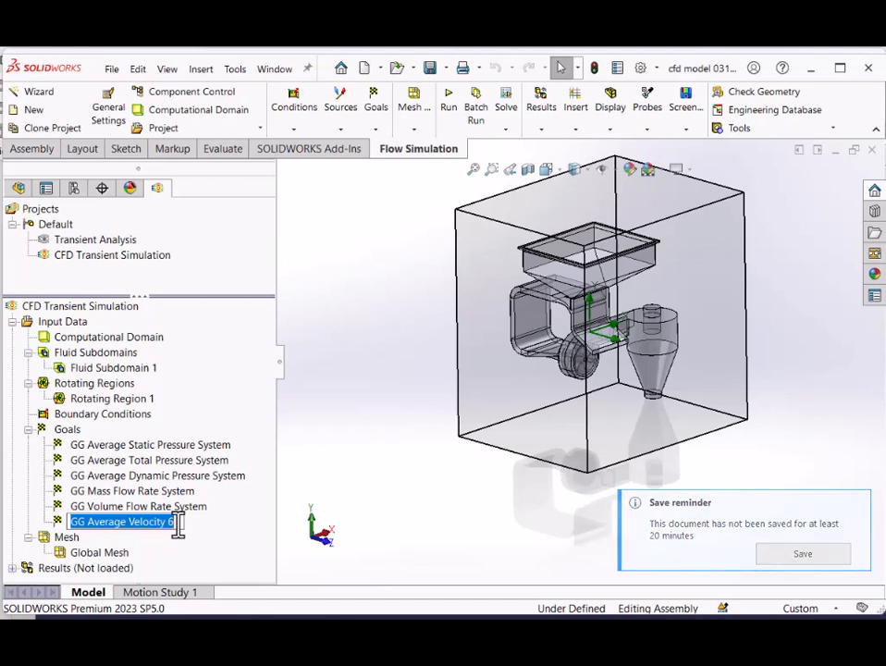
pyautogui.click(177, 523)
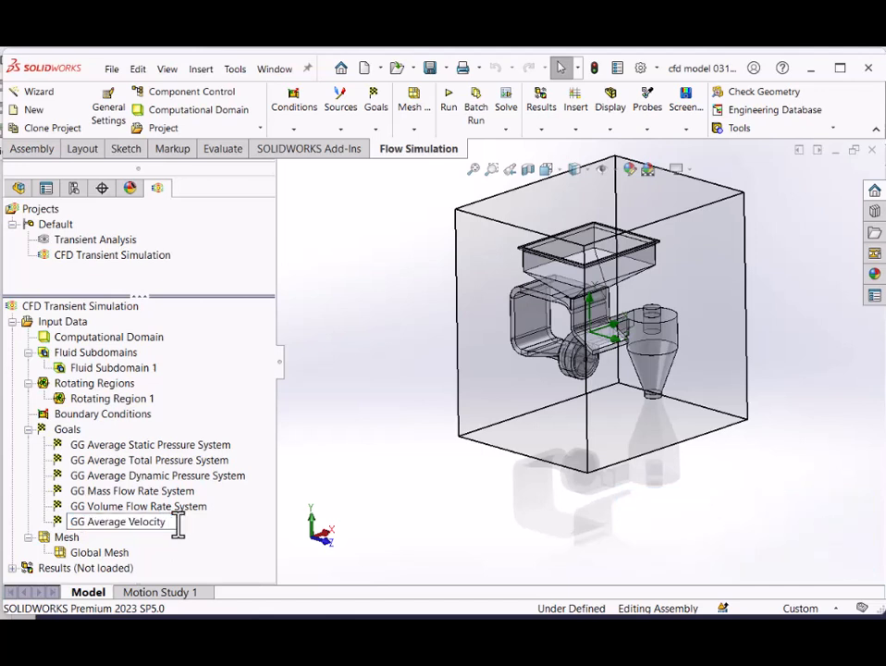
pyautogui.write('System')
pyautogui.press('Return')
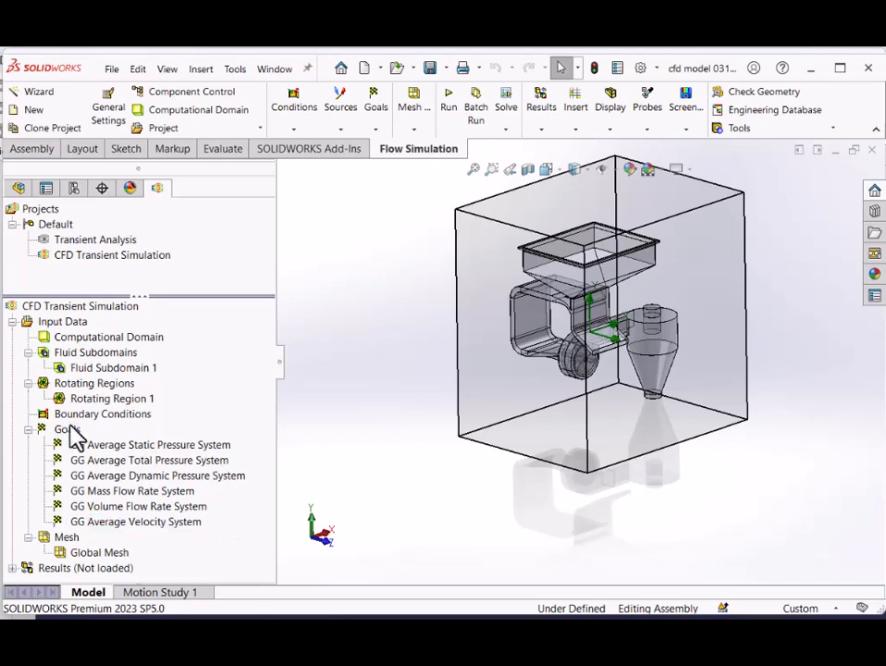
# - Start a set of surface goals on the inlet part's face at the open end of the hopper chute
pyautogui.rightClick(68, 431)
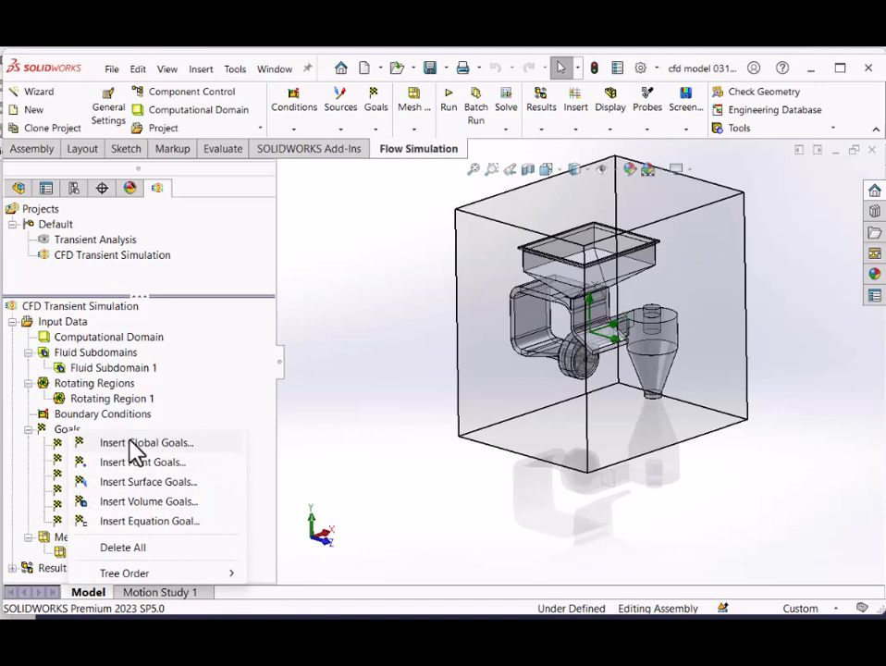
pyautogui.click(151, 489)
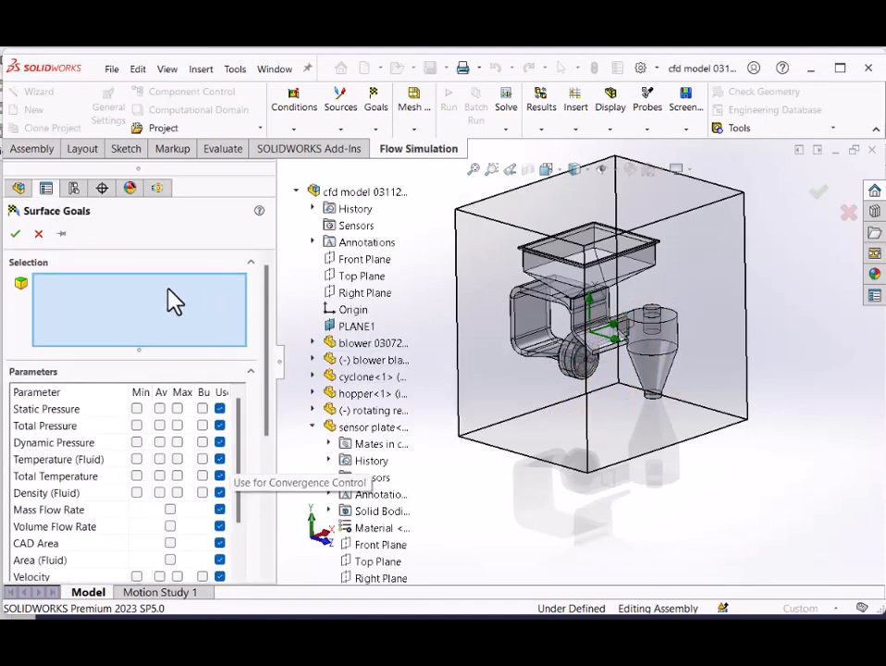
pyautogui.moveTo(573, 366); pyautogui.dragTo(712, 382, button='middle')
pyautogui.scroll(-10, 712, 382)
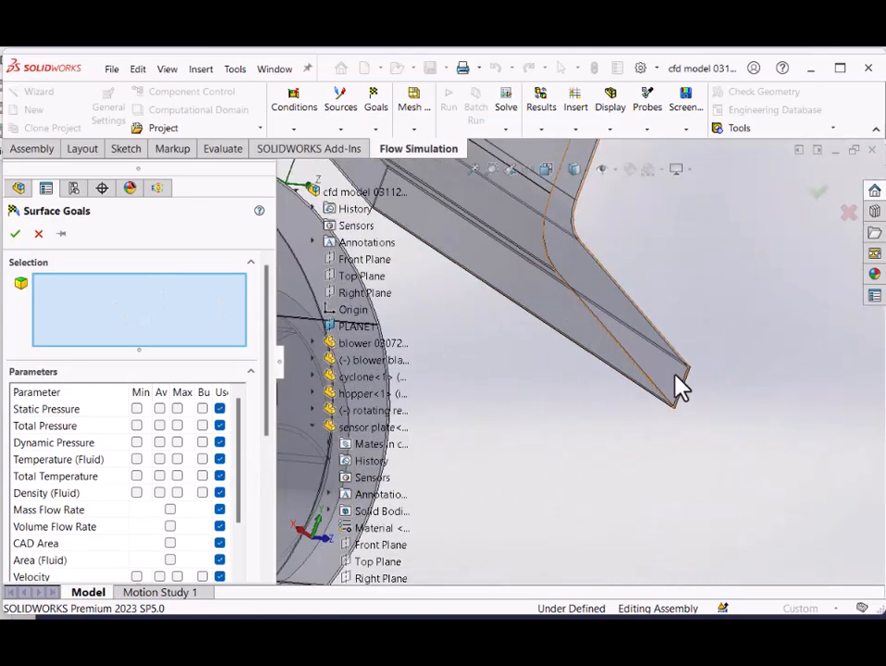
pyautogui.rightClick(683, 385)
pyautogui.click(693, 436)
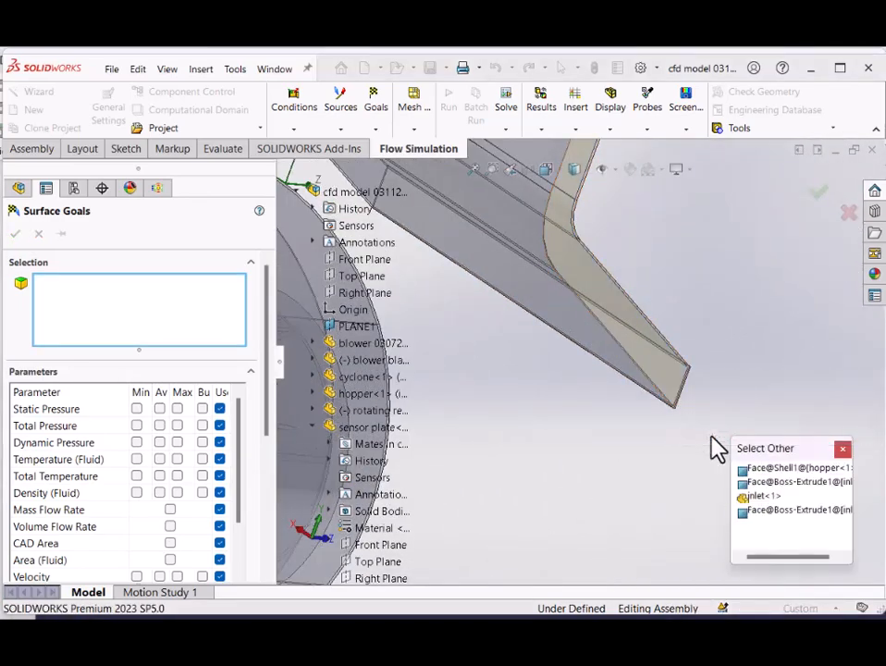
pyautogui.click(745, 483)
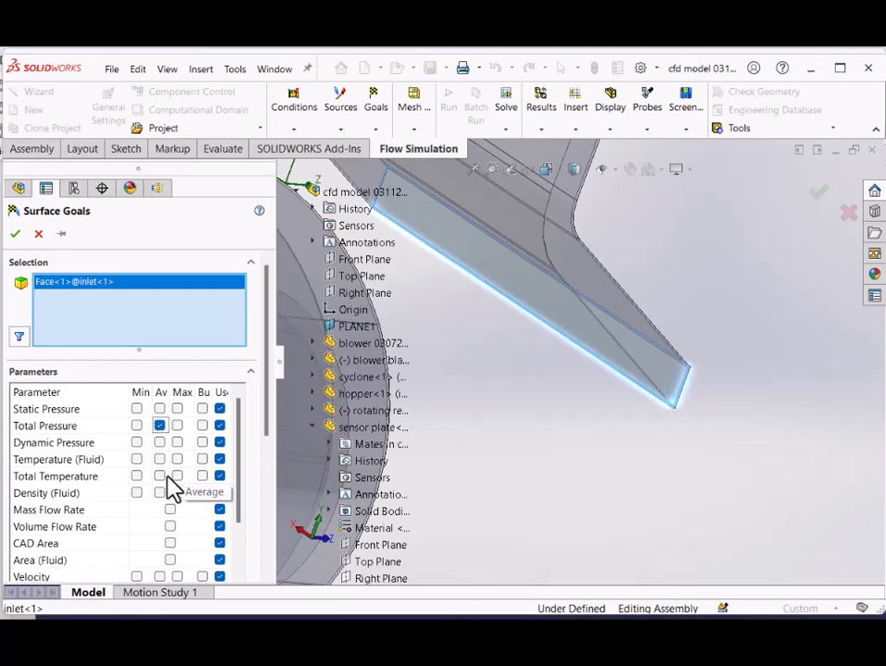
# - Include average total pressure, mass flow rate, volume flow rate and average velocity in the inlet surface goals and create them
pyautogui.click(170, 510)
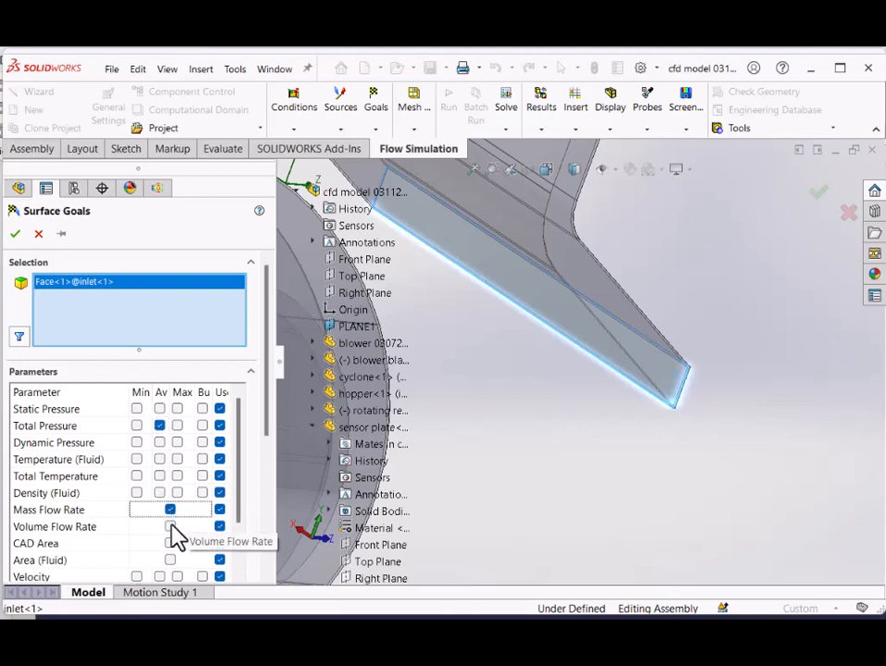
pyautogui.click(170, 527)
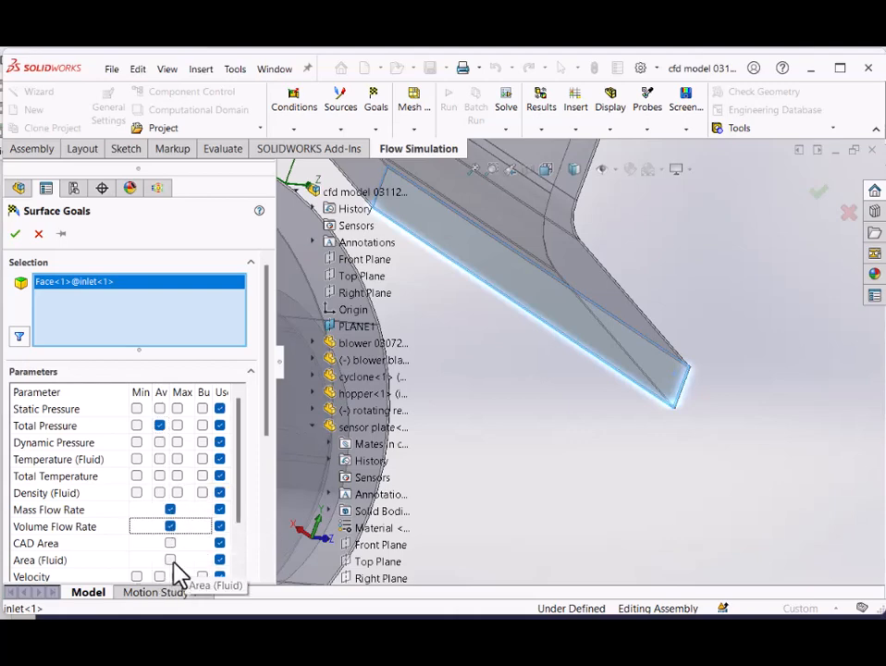
pyautogui.click(160, 577)
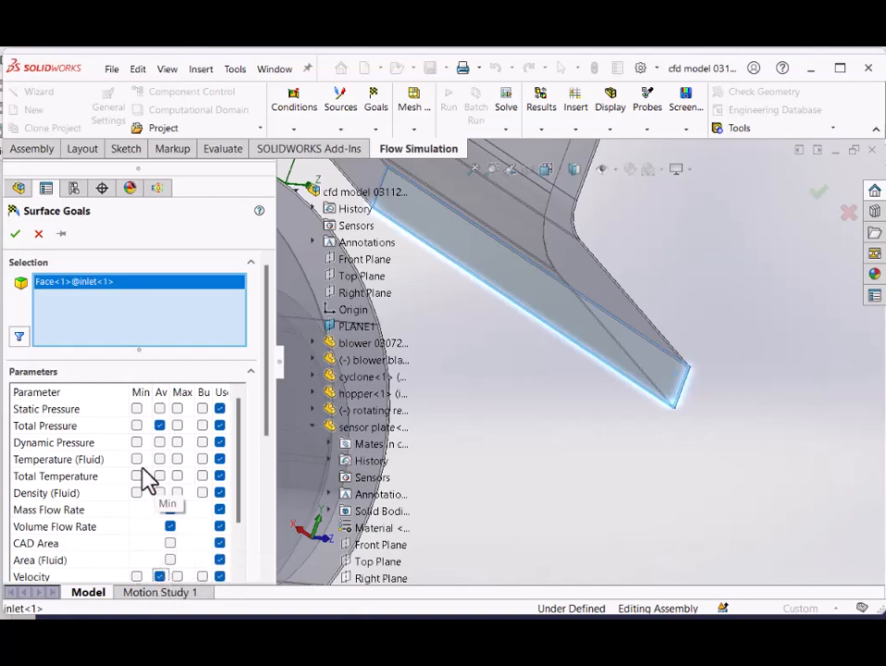
pyautogui.click(15, 233)
# - Rename the surface total pressure goal as SG Average Total Pressure Inlet and copy the word Inlet for reuse
pyautogui.scroll(8, 388, 375)
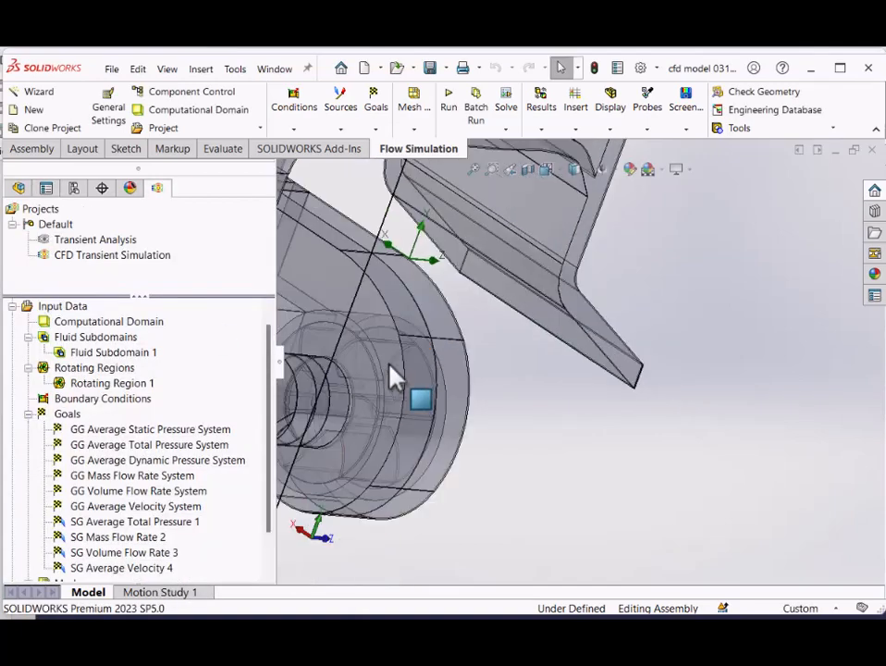
pyautogui.moveTo(539, 447); pyautogui.dragTo(510, 389, button='middle')
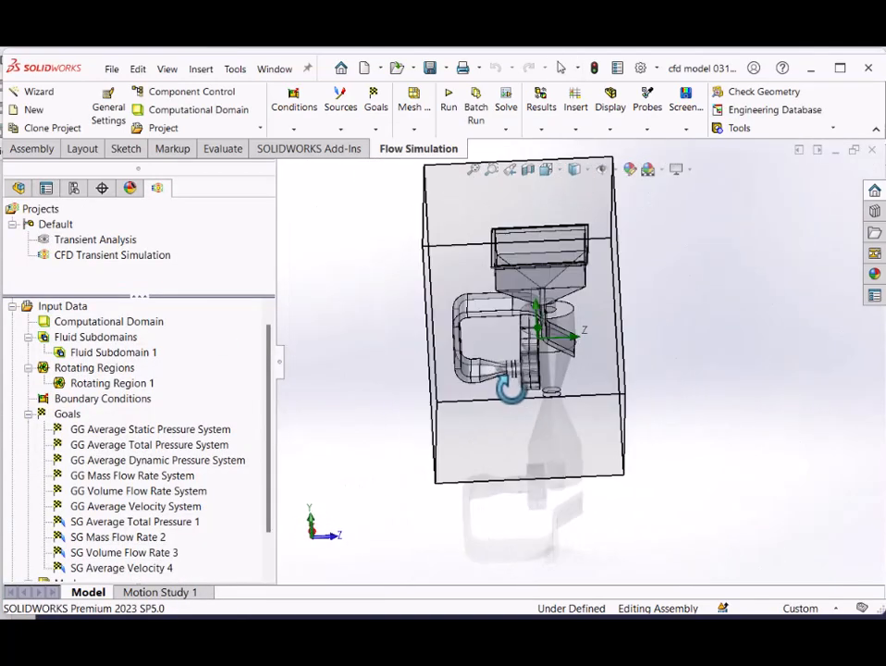
pyautogui.click(189, 522)
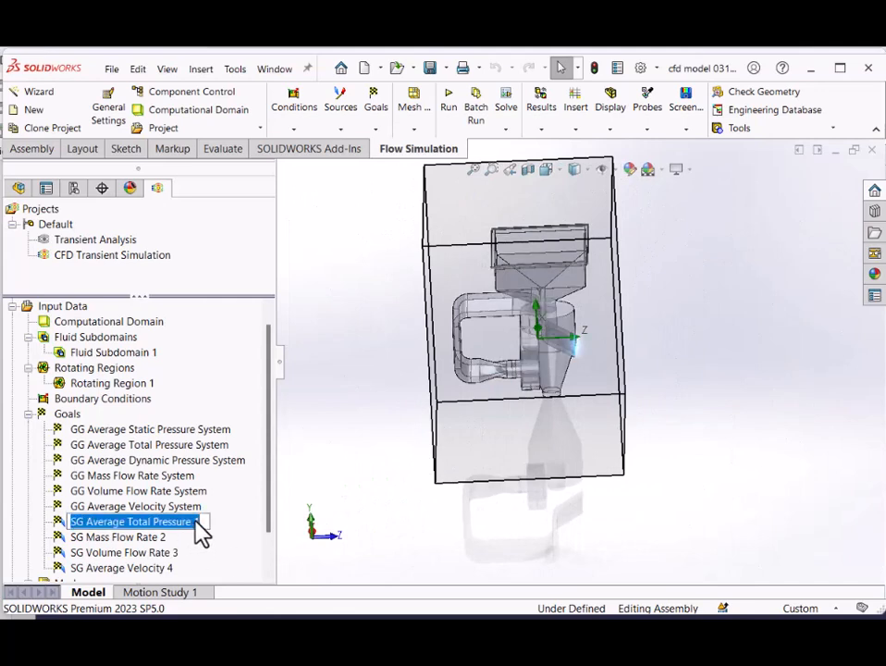
pyautogui.click(194, 522)
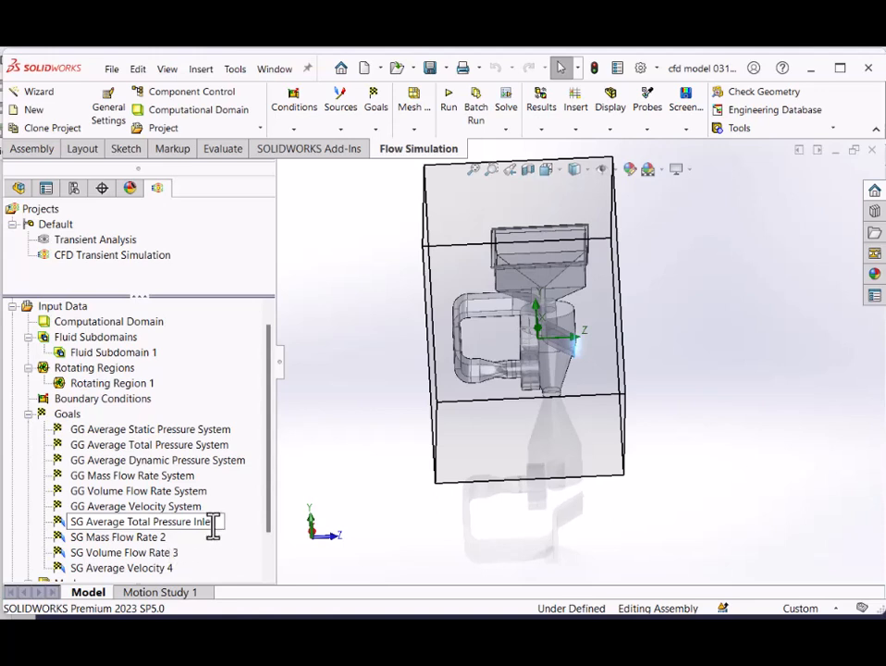
pyautogui.moveTo(193, 522); pyautogui.dragTo(217, 523)
pyautogui.rightClick(213, 522)
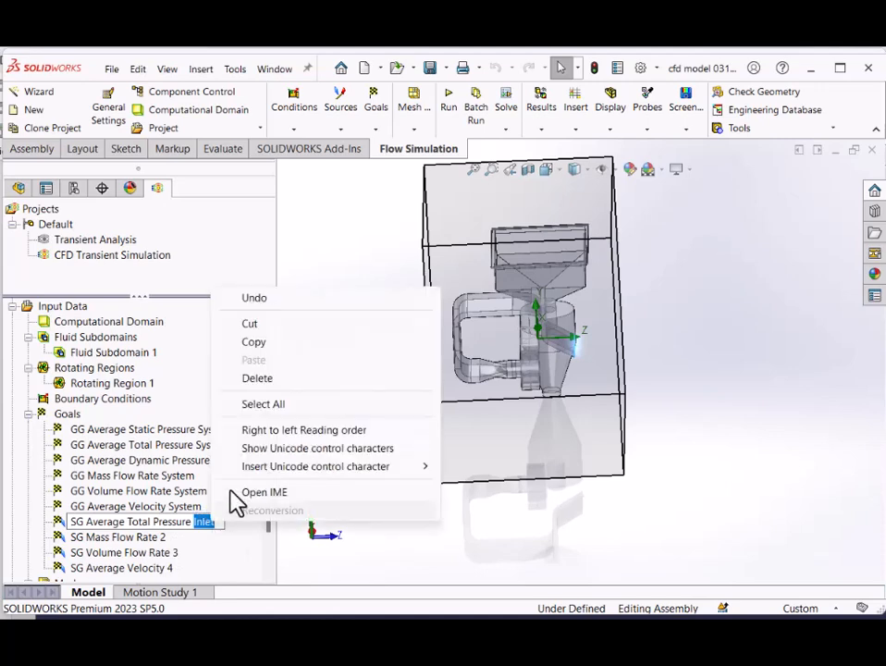
pyautogui.click(253, 342)
# - Rename the surface mass flow and volume flow goals as SG Mass Flow Rate Inlet and SG Volume Flow Rate Inlet
pyautogui.click(163, 538)
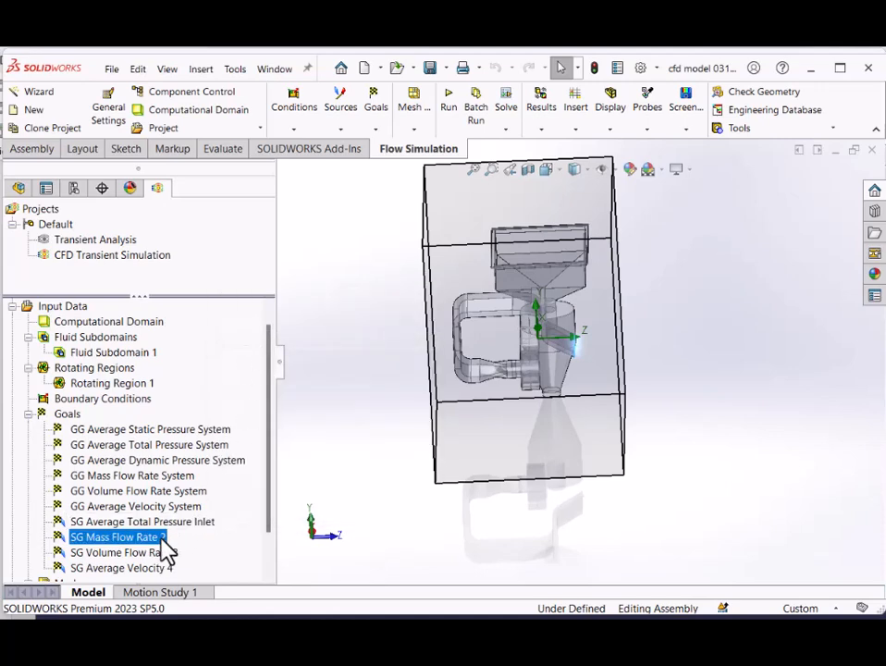
pyautogui.click(163, 539)
pyautogui.doubleClick(164, 537)
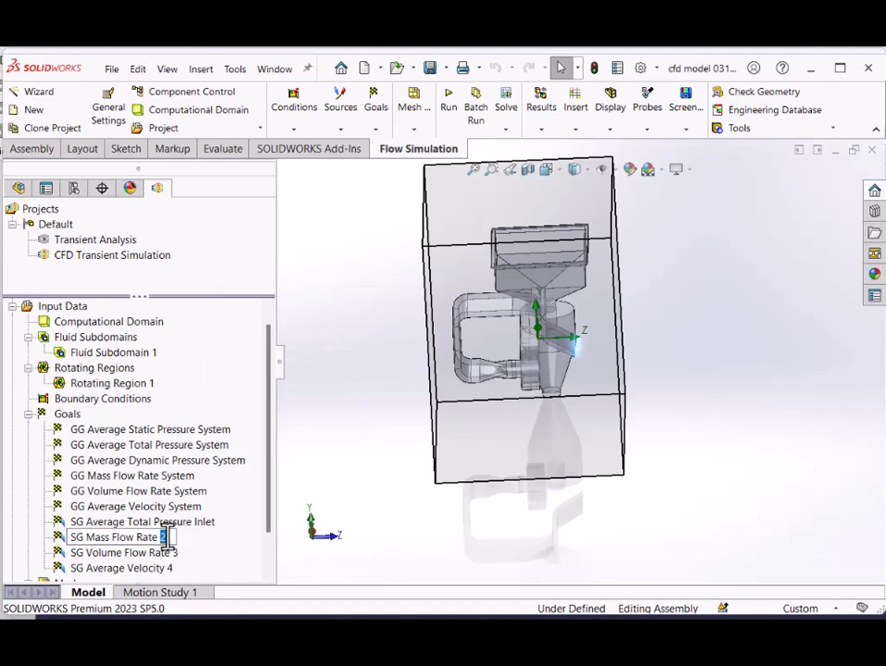
pyautogui.rightClick(164, 537)
pyautogui.click(208, 373)
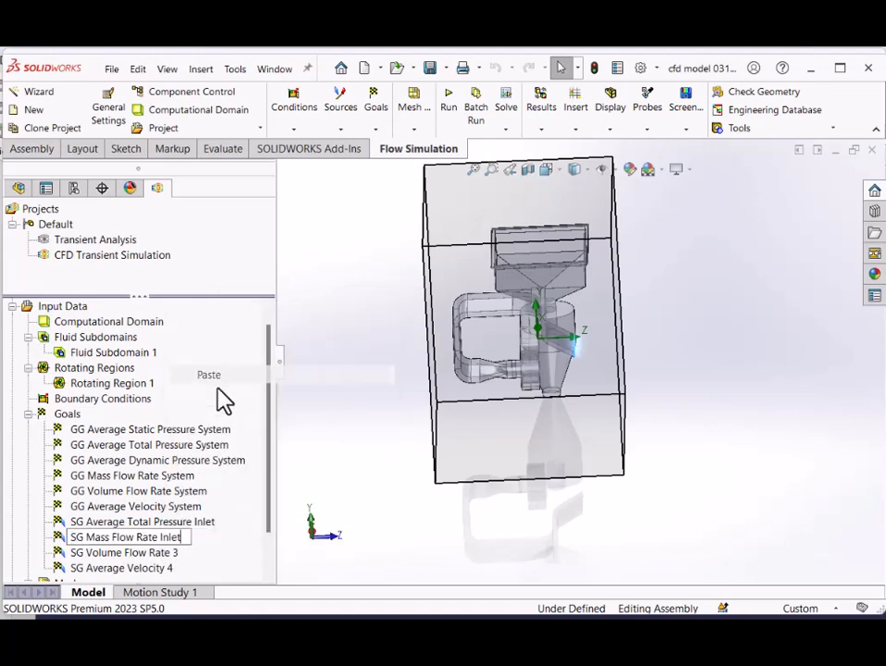
pyautogui.click(177, 549)
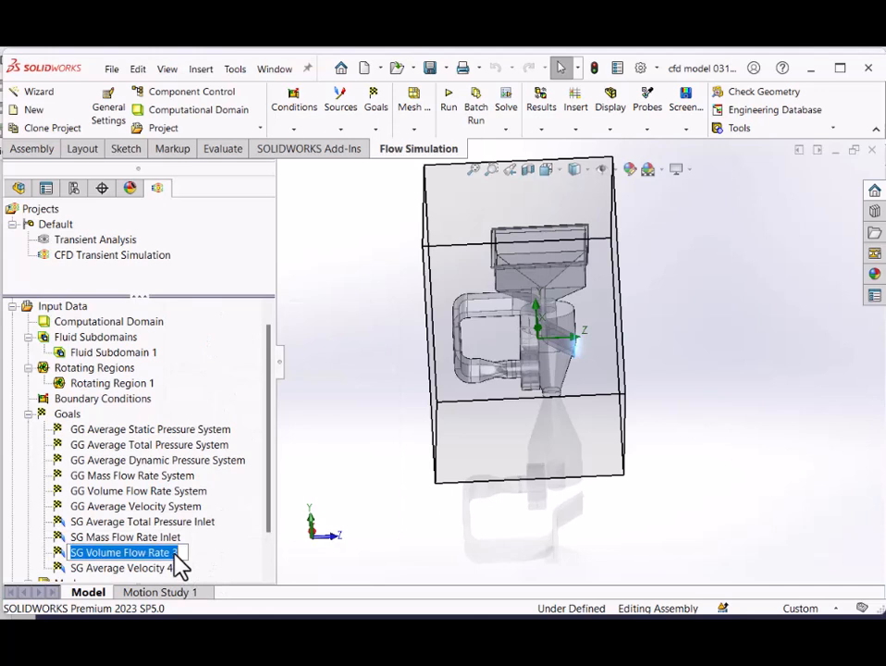
pyautogui.click(175, 551)
pyautogui.doubleClick(174, 552)
pyautogui.rightClick(178, 552)
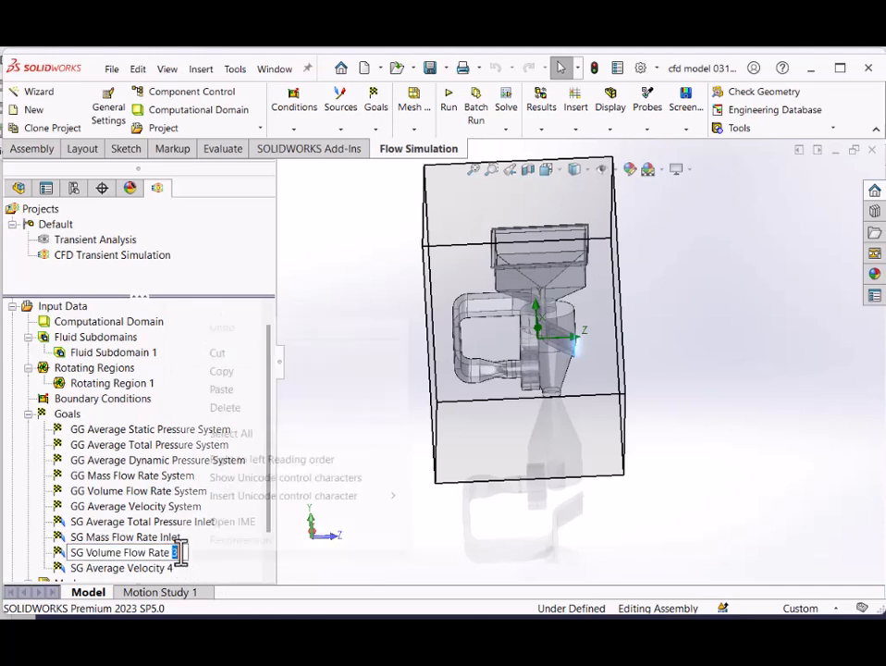
pyautogui.click(235, 392)
# - Rename the surface velocity goal as SG Average Velocity Inlet
pyautogui.click(171, 568)
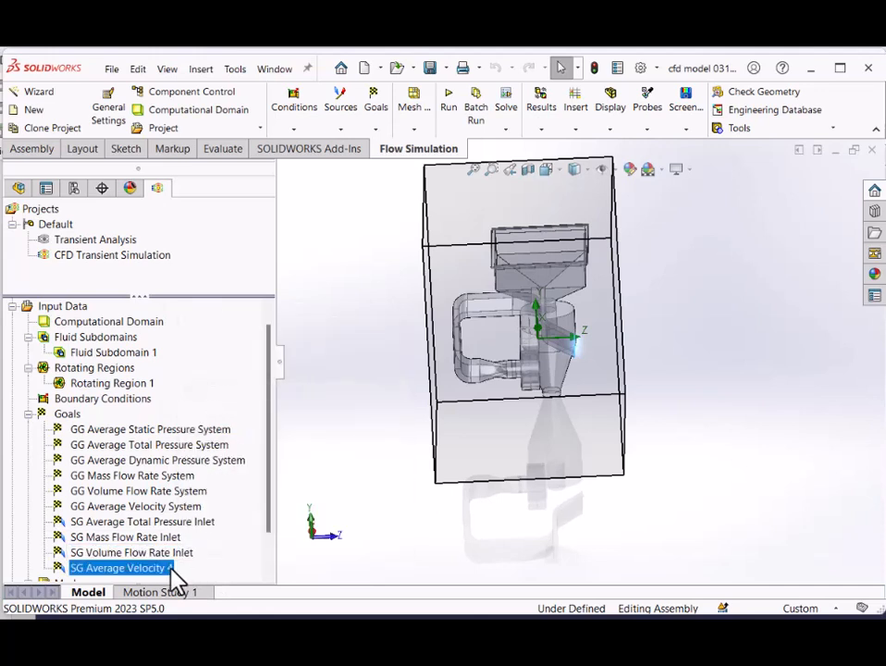
pyautogui.click(171, 567)
pyautogui.doubleClick(172, 568)
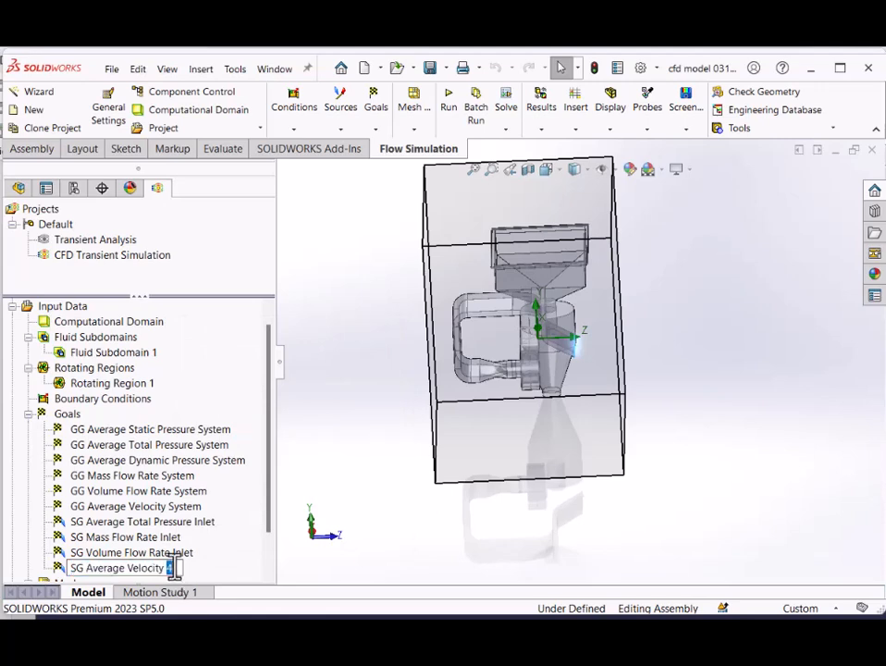
pyautogui.rightClick(172, 568)
pyautogui.click(226, 417)
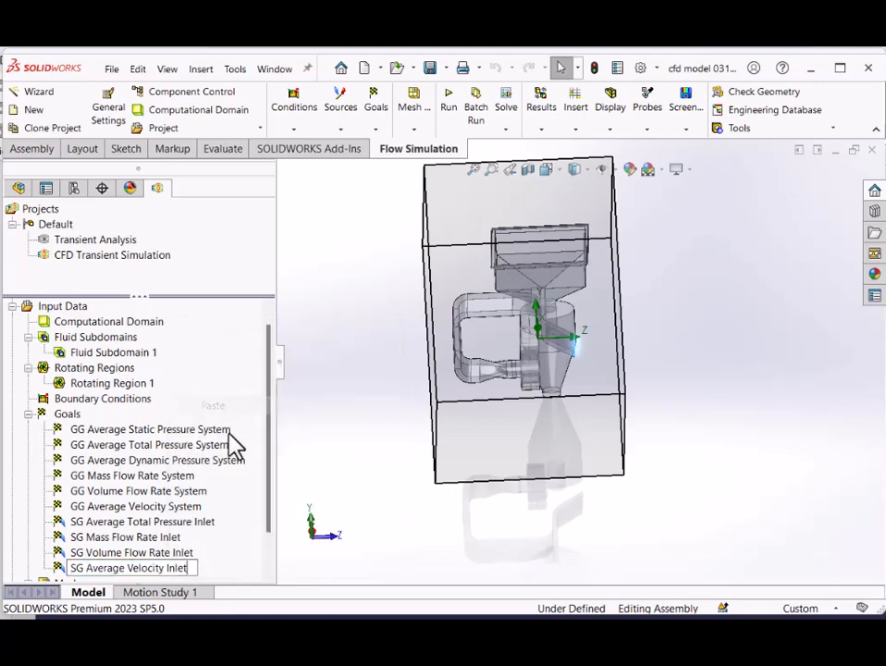
pyautogui.press('Return')
# - Start another set of surface goals and clear the preselected inlet faces from its selection
pyautogui.scroll(-1, 268, 517)
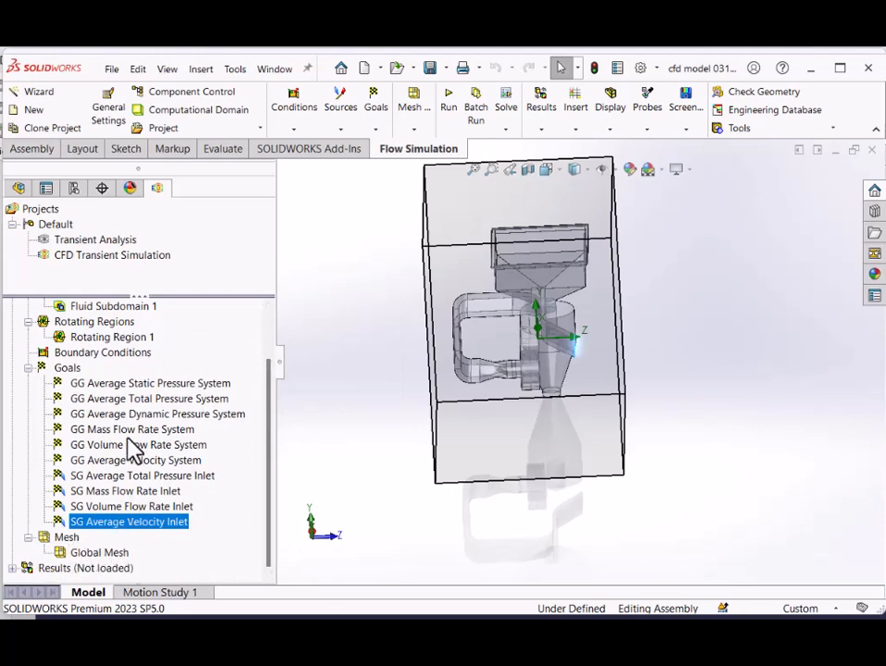
pyautogui.rightClick(76, 369)
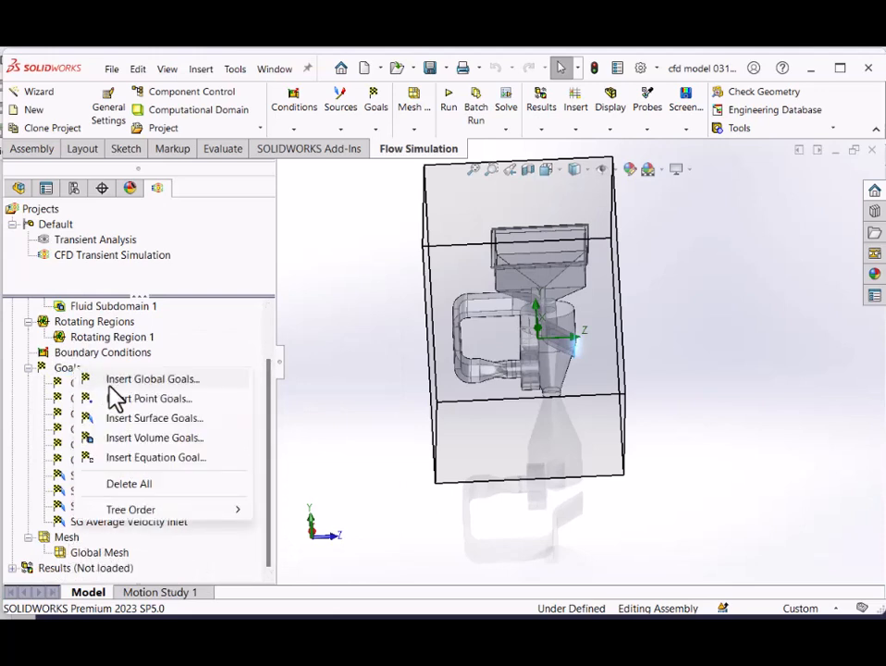
pyautogui.click(169, 420)
pyautogui.moveTo(636, 377); pyautogui.dragTo(673, 401, button='middle')
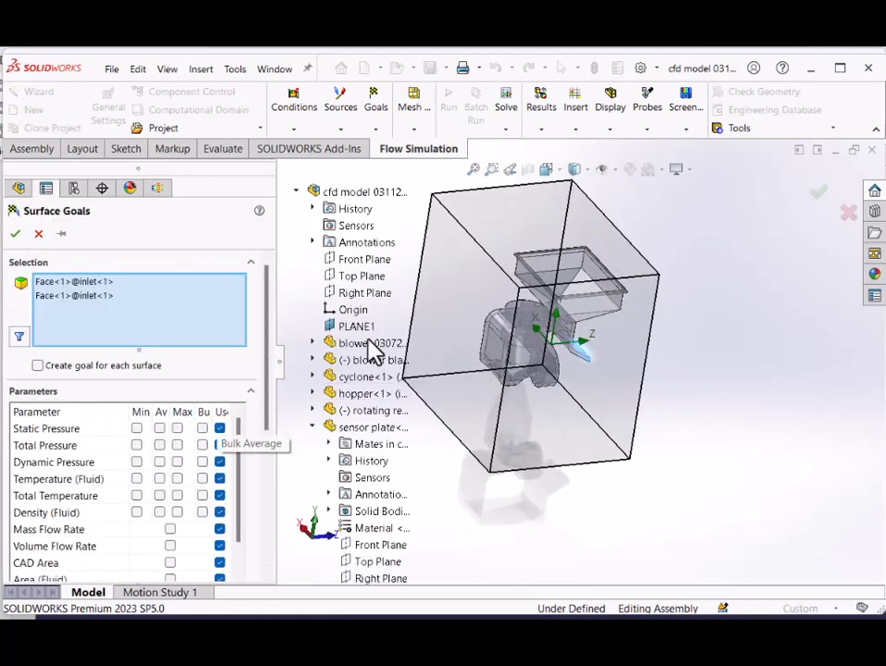
pyautogui.rightClick(134, 314)
pyautogui.click(161, 314)
# - Select the outlet sensor2 face inside the cyclone's upper outlet pipe for the new surface goals
pyautogui.moveTo(289, 341); pyautogui.dragTo(581, 341, button='middle')
pyautogui.scroll(1, 604, 459)
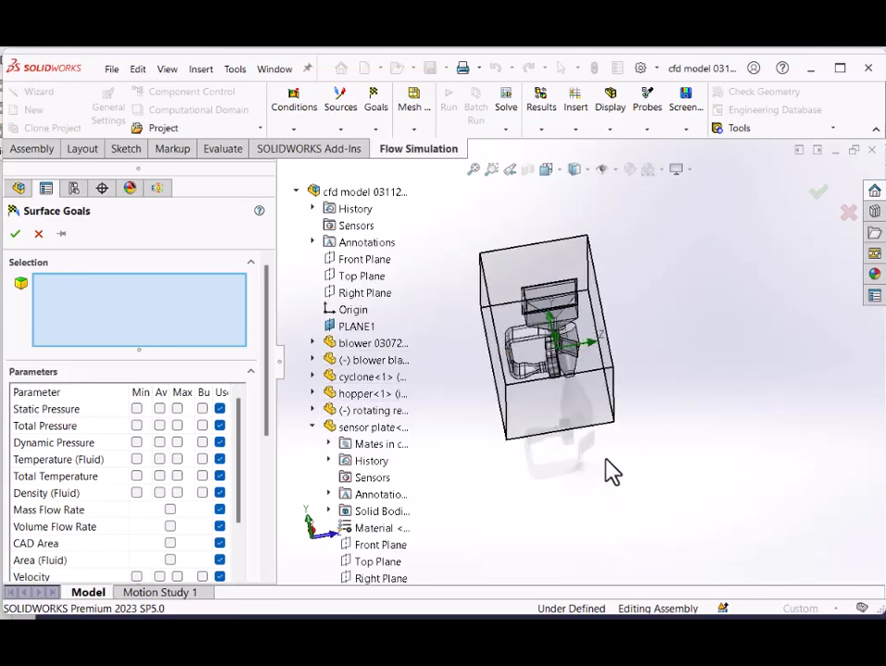
pyautogui.moveTo(610, 472); pyautogui.dragTo(530, 366, button='middle')
pyautogui.scroll(-4, 622, 372)
pyautogui.moveTo(622, 372); pyautogui.dragTo(629, 326, button='middle')
pyautogui.scroll(-3, 638, 317)
pyautogui.scroll(-2, 613, 349)
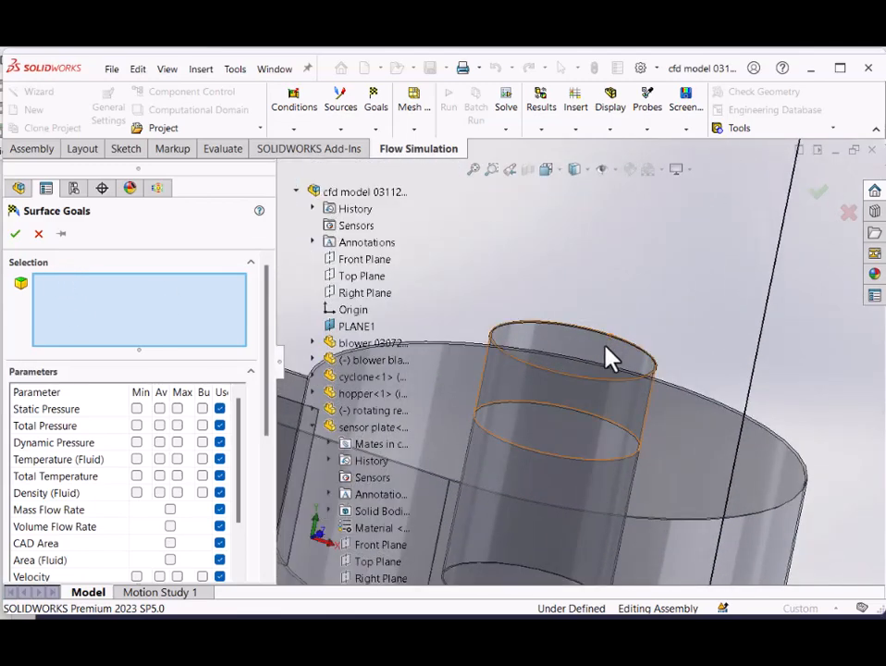
pyautogui.rightClick(609, 358)
pyautogui.click(637, 410)
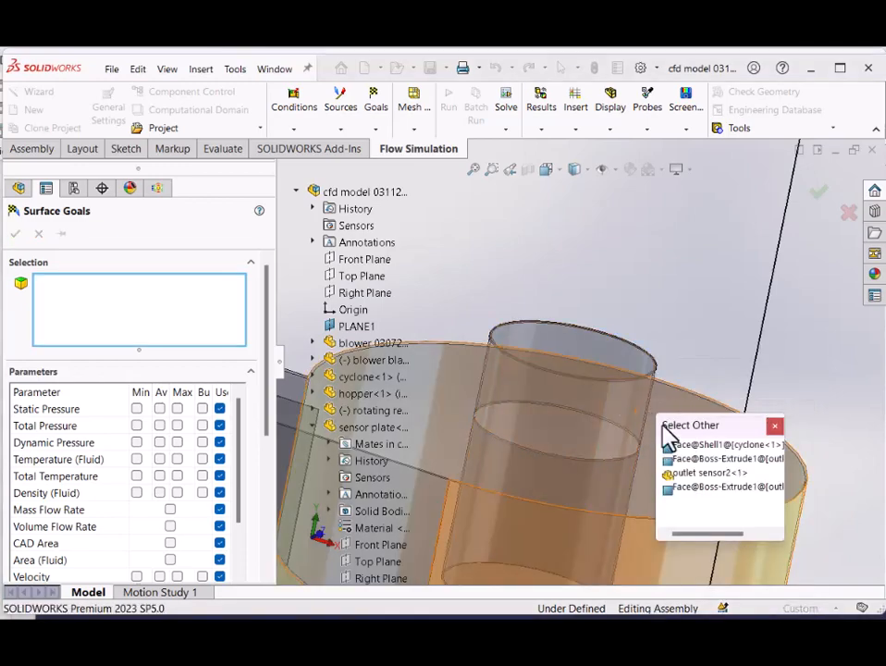
pyautogui.click(676, 460)
pyautogui.press('f')
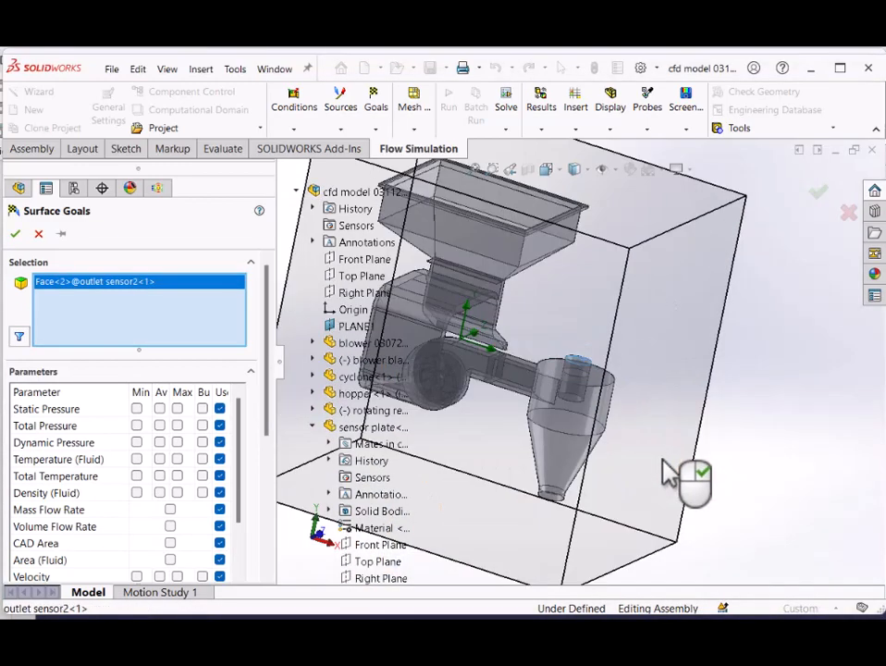
# - Add the outlet sensor face inside the cyclone's lower outlet to the surface goals selection
pyautogui.scroll(2, 662, 460)
pyautogui.moveTo(658, 462); pyautogui.dragTo(582, 479, button='middle')
pyautogui.scroll(-5, 554, 457)
pyautogui.moveTo(550, 441); pyautogui.dragTo(540, 473, button='middle')
pyautogui.scroll(-4, 559, 425)
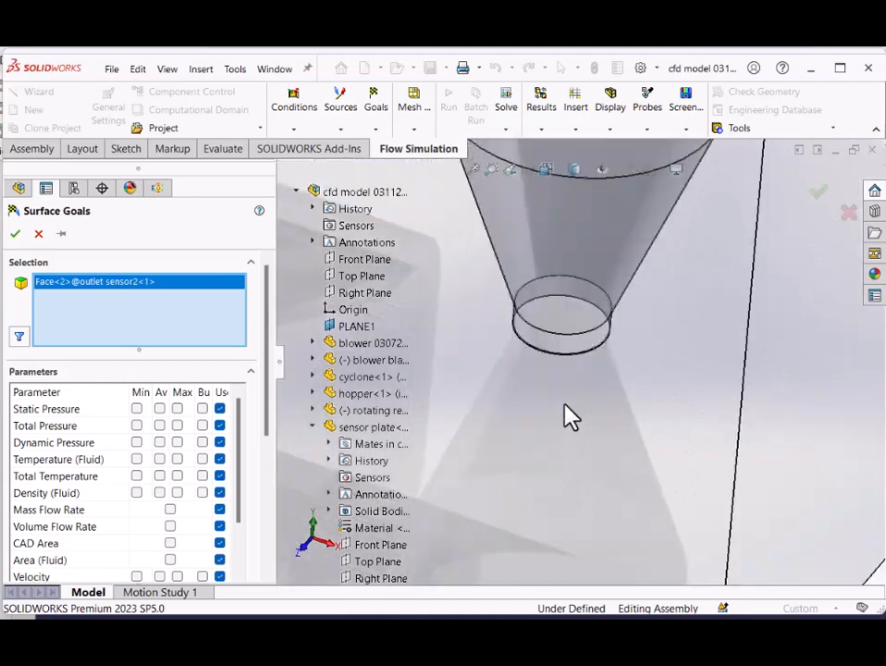
pyautogui.rightClick(575, 345)
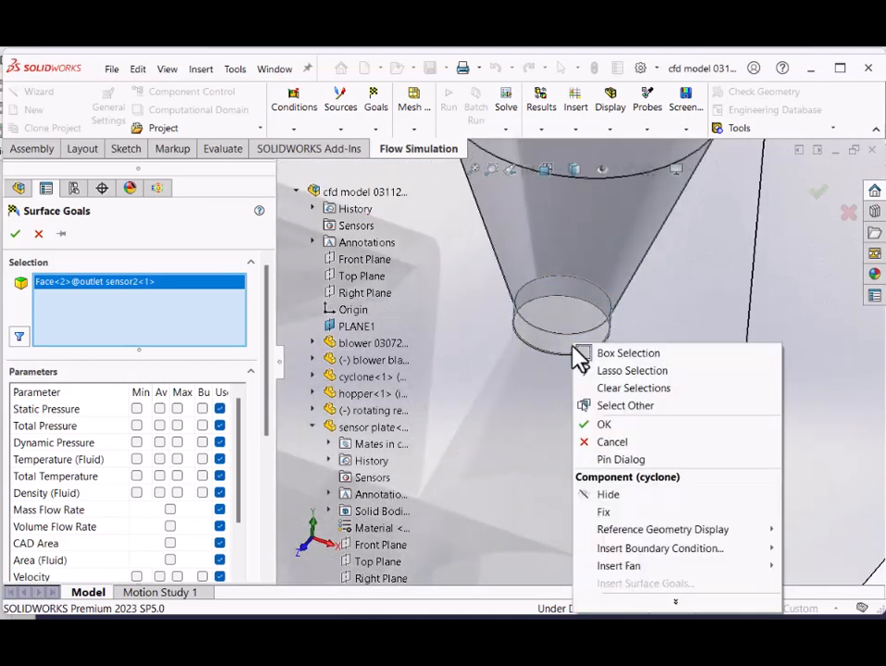
pyautogui.click(612, 407)
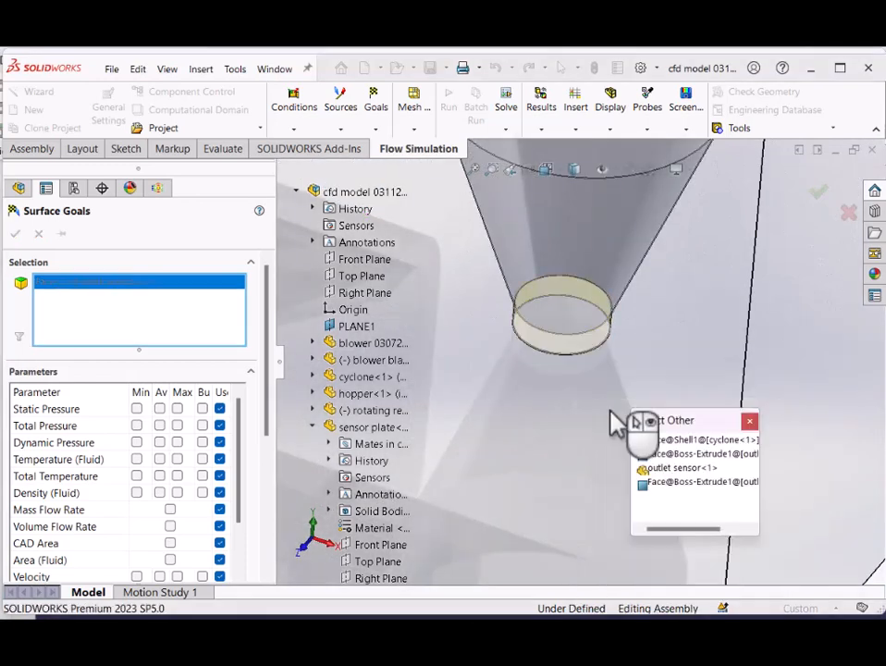
pyautogui.click(653, 455)
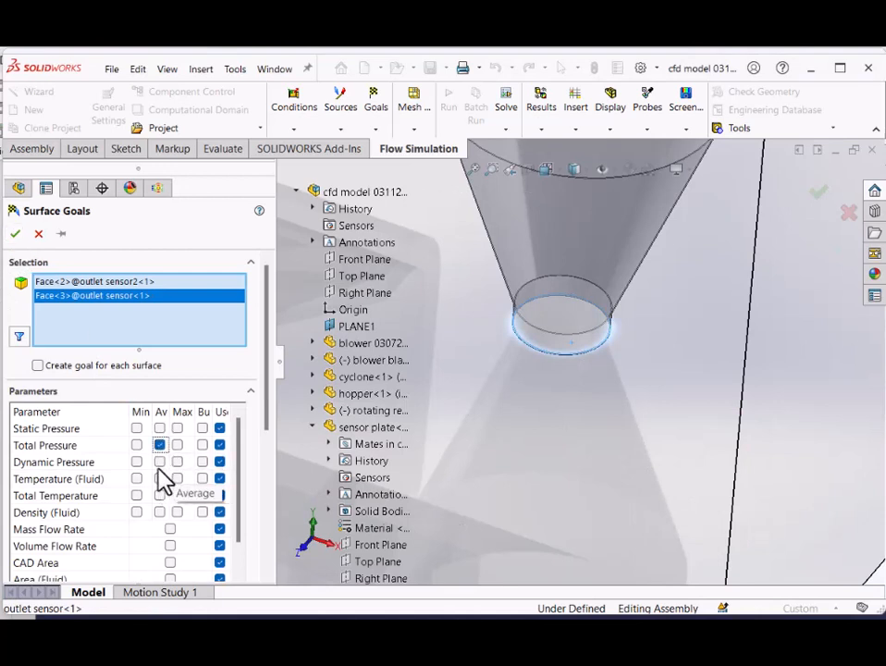
# - Create outlet surface goals for average total pressure, mass flow rate, volume flow rate and average velocity
pyautogui.click(170, 529)
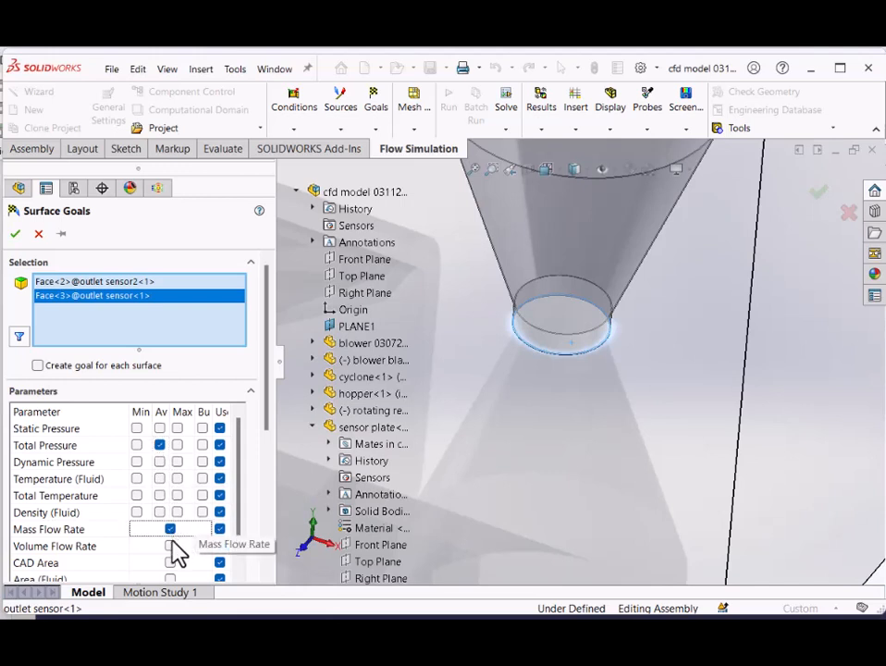
pyautogui.click(170, 545)
pyautogui.scroll(-3, 170, 555)
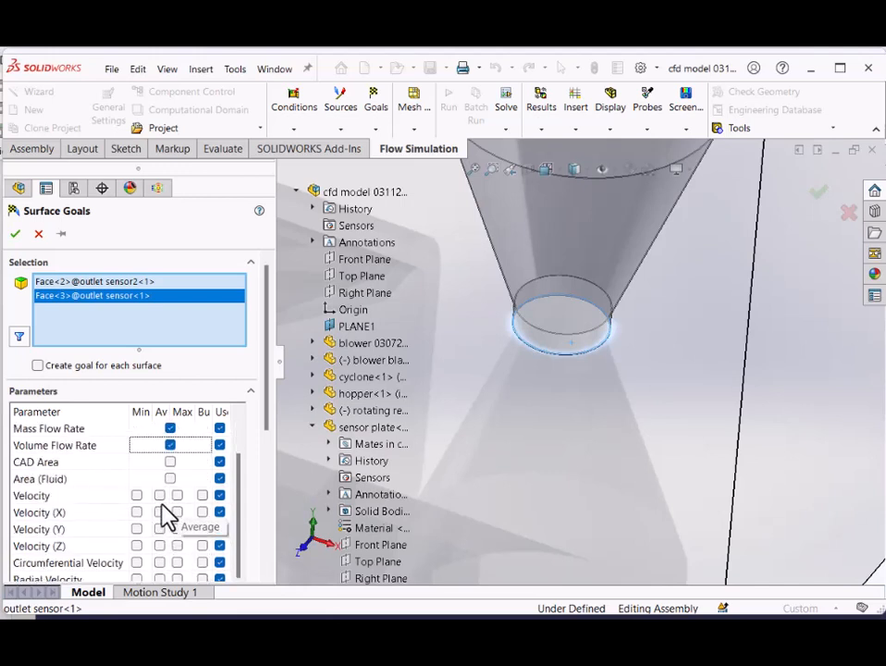
pyautogui.click(160, 497)
pyautogui.scroll(1, 164, 514)
pyautogui.scroll(1, 164, 513)
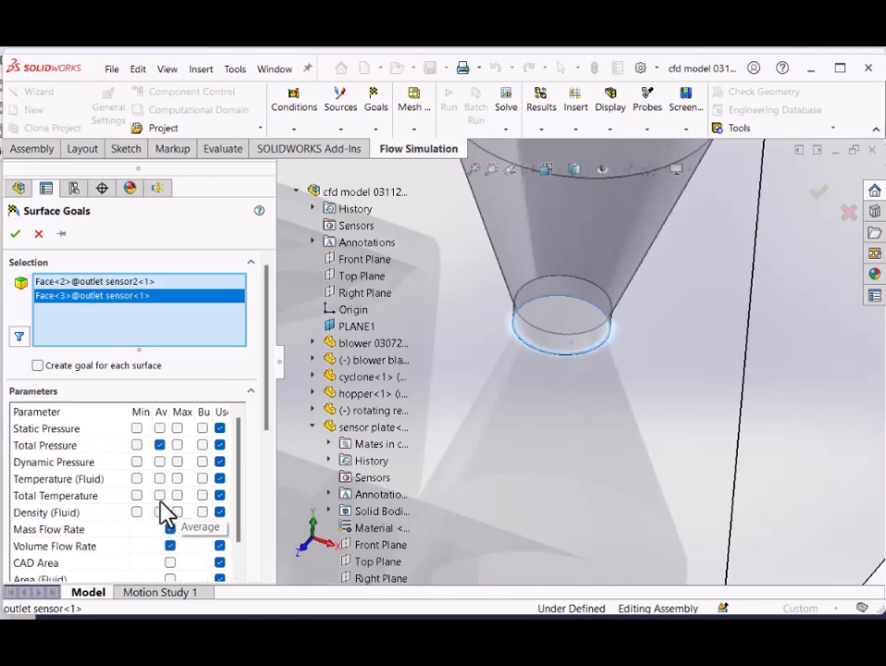
pyautogui.click(15, 233)
pyautogui.scroll(-1, 211, 427)
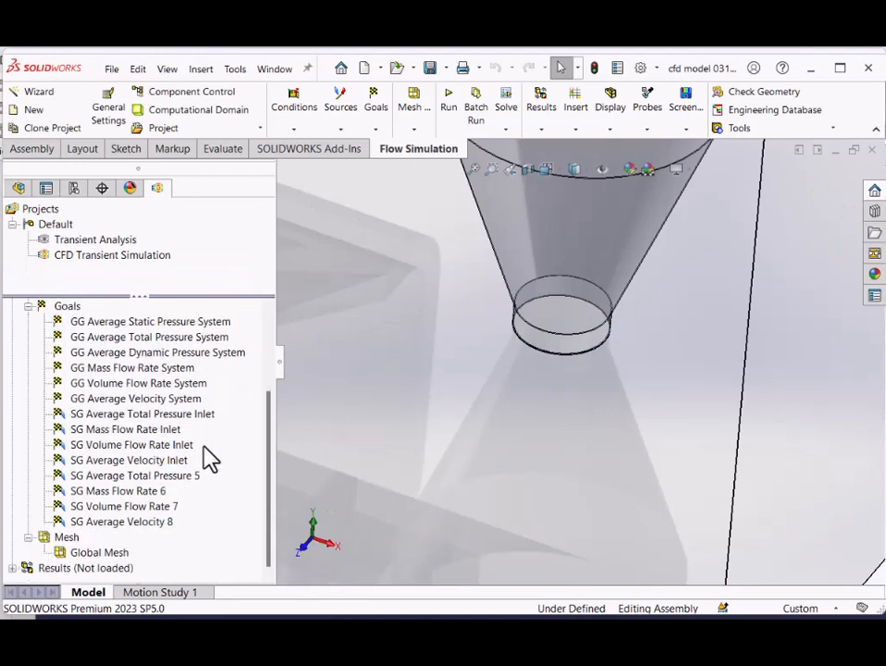
# - Rename the new total pressure goal as SG Average Total Pressure Outlet and copy the word Outlet from its name
pyautogui.click(190, 477)
pyautogui.click(200, 475)
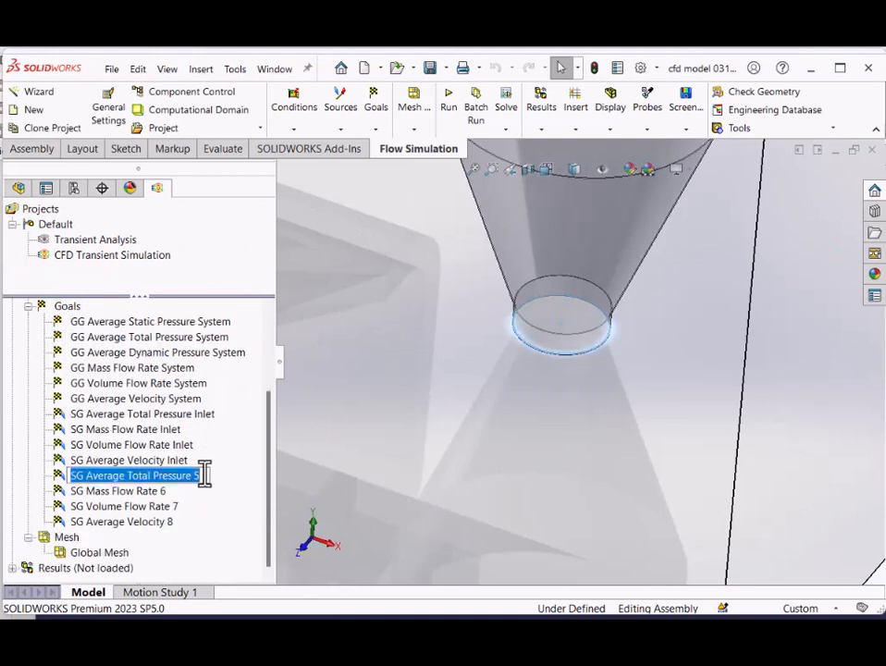
pyautogui.click(200, 475)
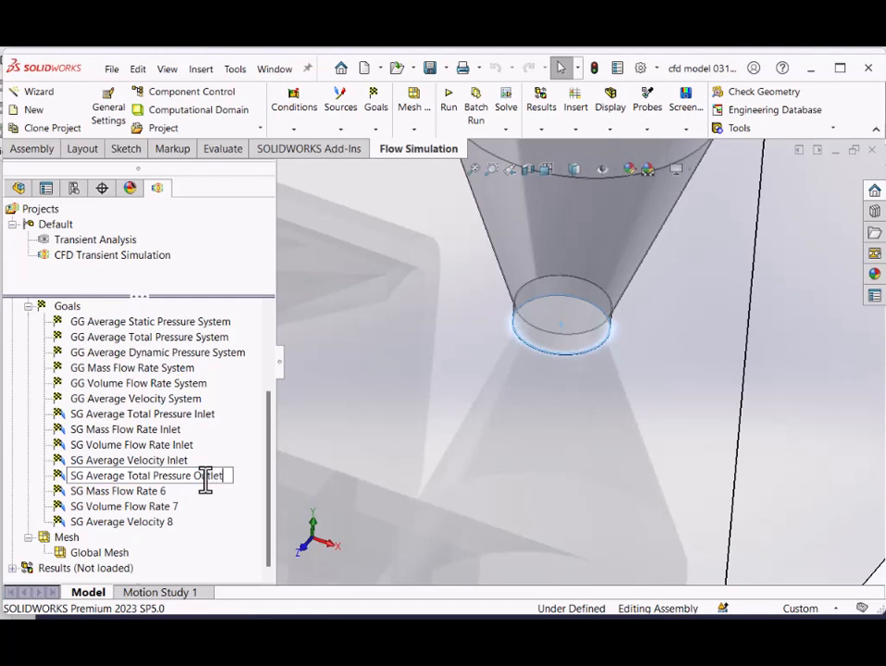
pyautogui.moveTo(193, 475); pyautogui.dragTo(222, 475)
pyautogui.click(229, 472)
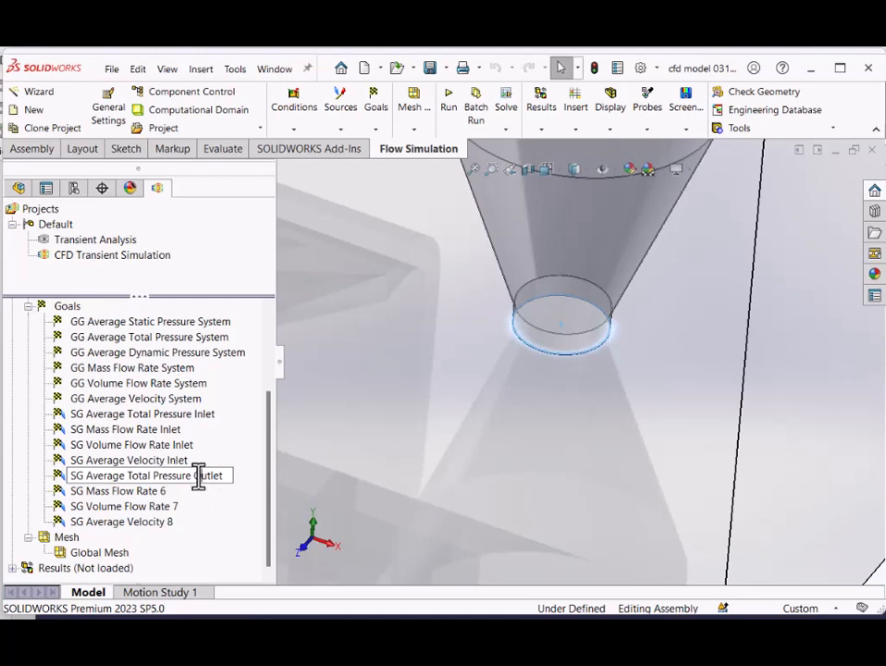
pyautogui.moveTo(193, 477); pyautogui.dragTo(214, 478)
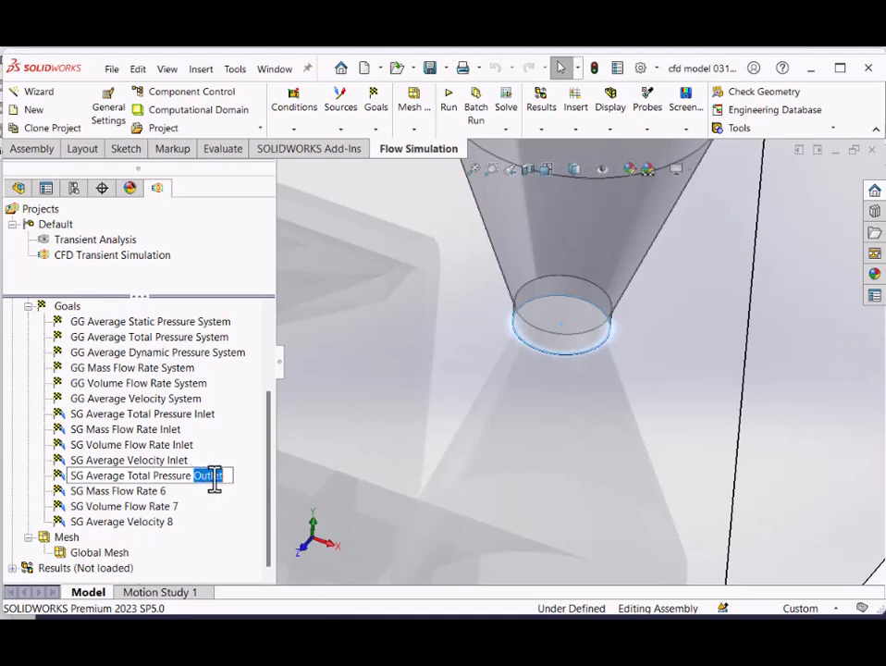
pyautogui.rightClick(214, 478)
pyautogui.click(254, 533)
pyautogui.press('Return')
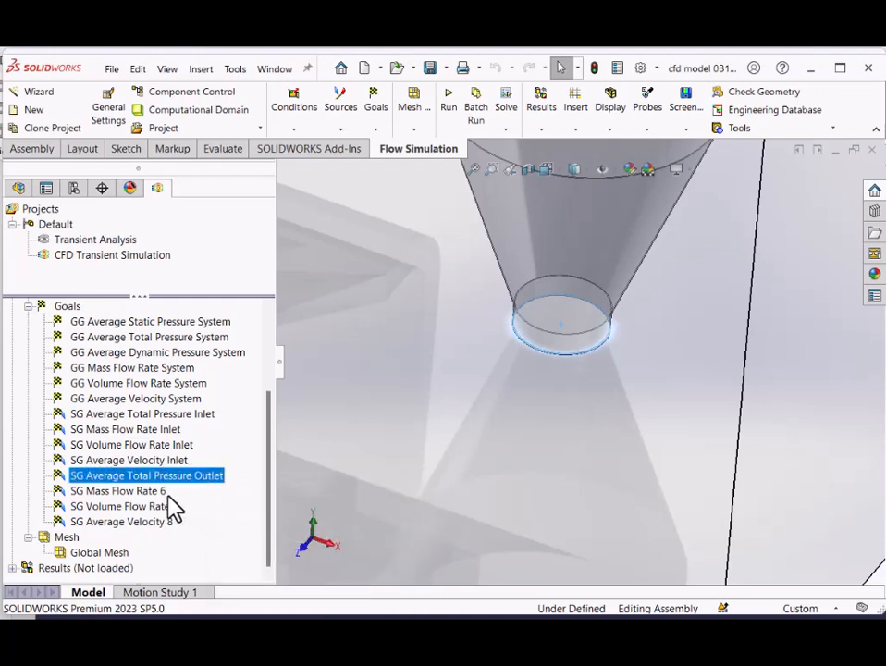
# - Rename the new mass flow and volume flow goals as SG Mass Flow Rate Outlet and SG Volume Flow Rate Outlet
pyautogui.click(167, 497)
pyautogui.click(163, 494)
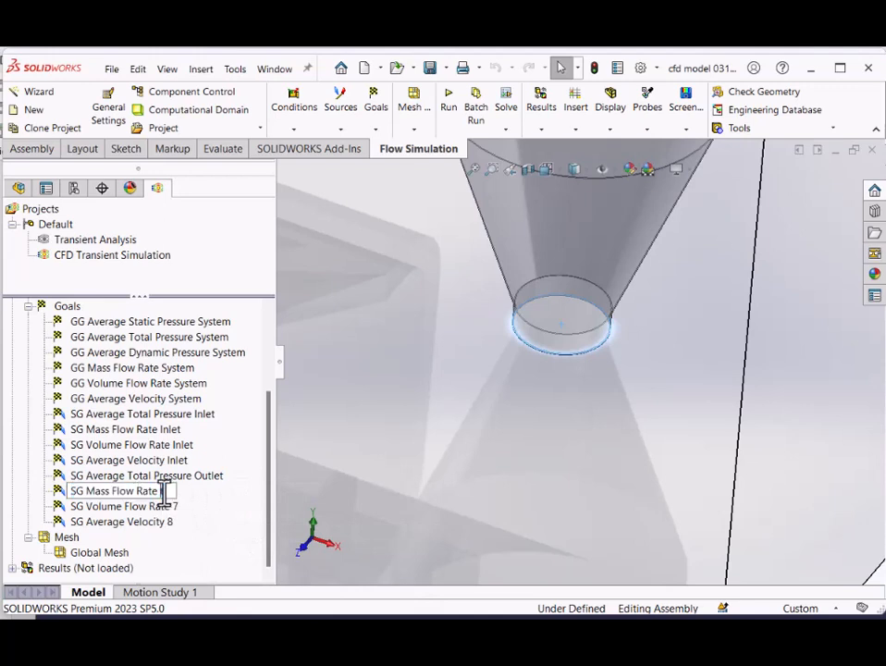
pyautogui.doubleClick(164, 491)
pyautogui.rightClick(165, 493)
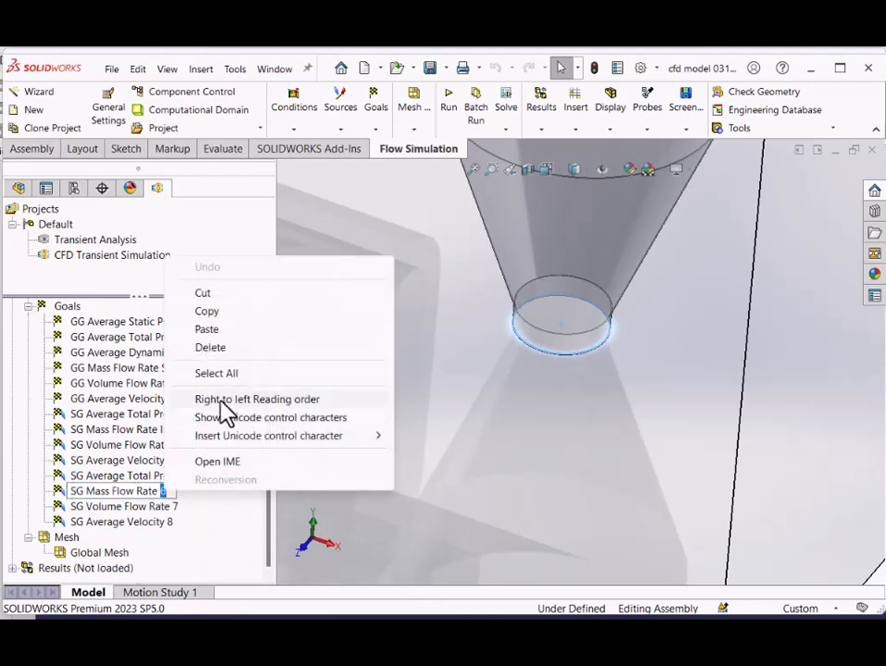
pyautogui.click(213, 329)
pyautogui.click(171, 509)
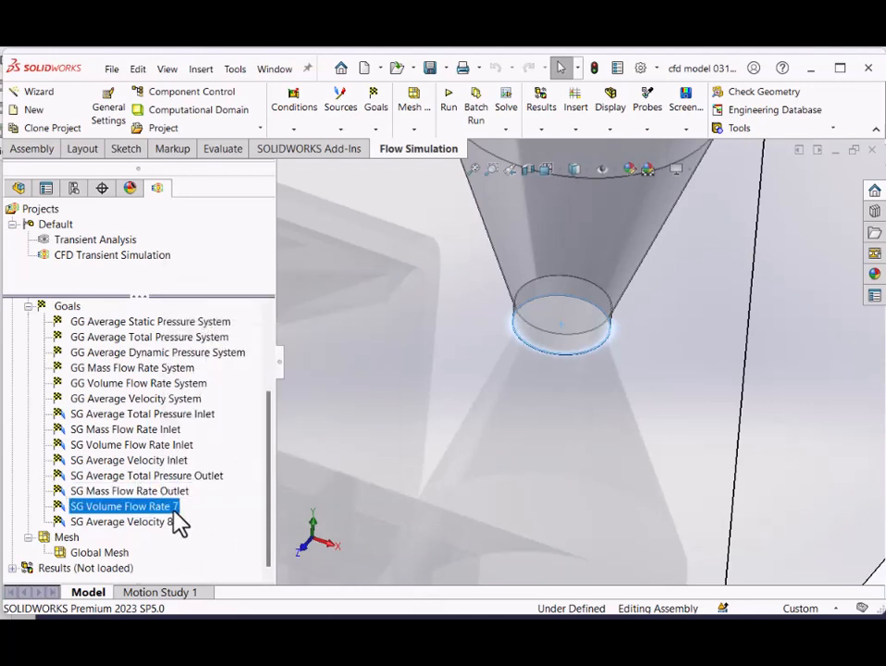
pyautogui.click(173, 508)
pyautogui.doubleClick(175, 507)
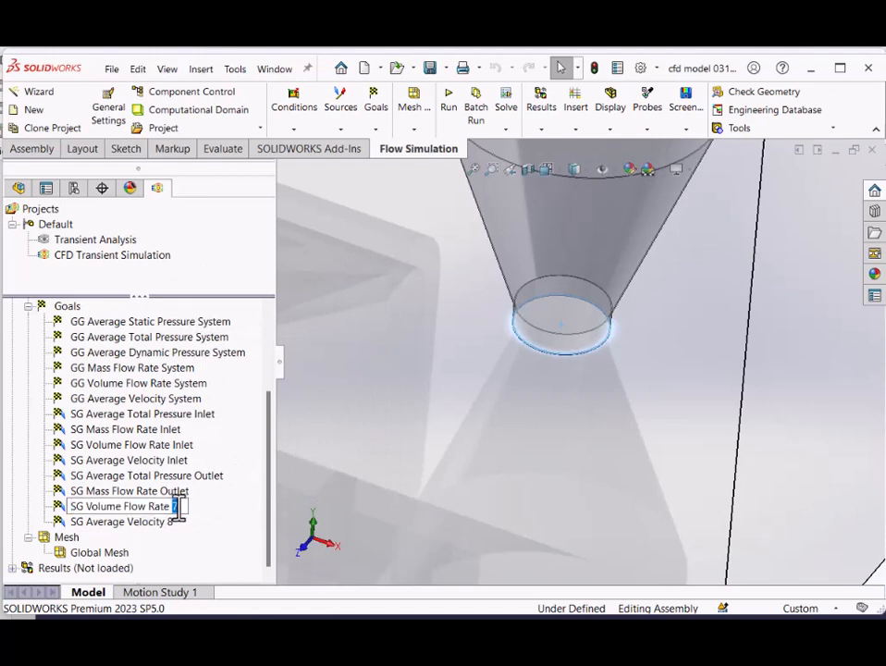
pyautogui.rightClick(174, 508)
pyautogui.click(219, 346)
# - Rename the new surface velocity goal as SG Average Velocity Outlet
pyautogui.click(167, 523)
pyautogui.click(169, 527)
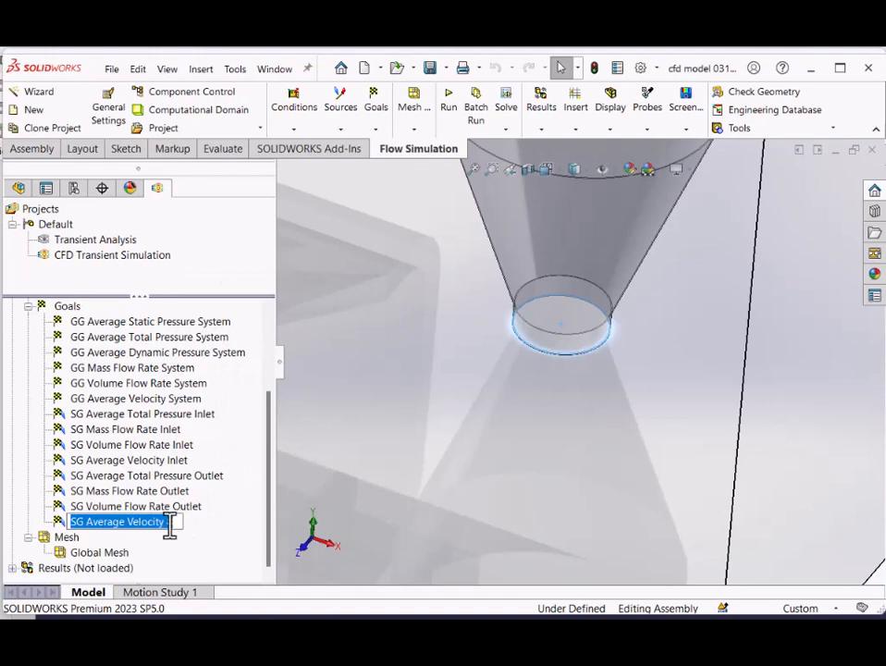
pyautogui.doubleClick(171, 523)
pyautogui.rightClick(174, 524)
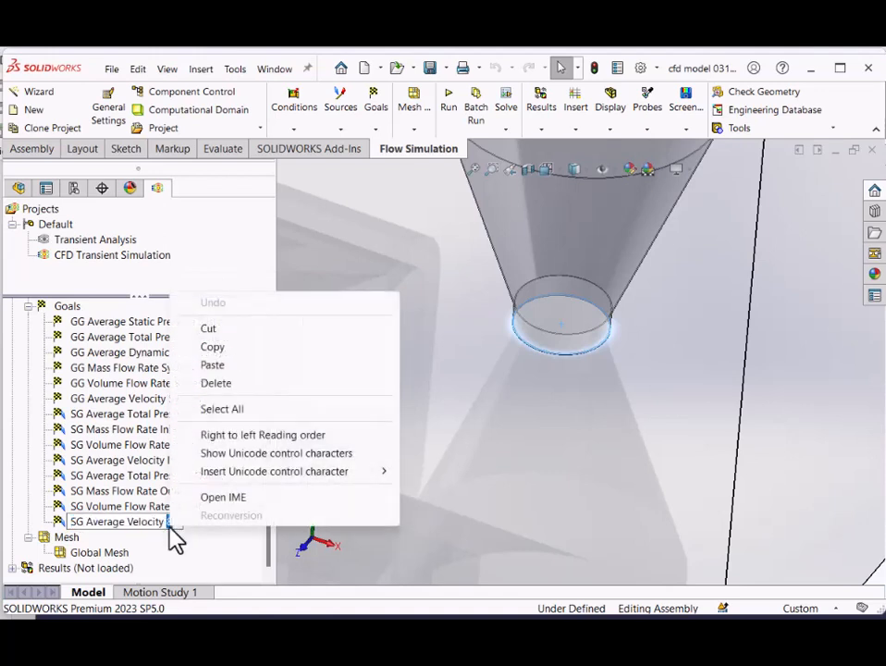
pyautogui.click(222, 384)
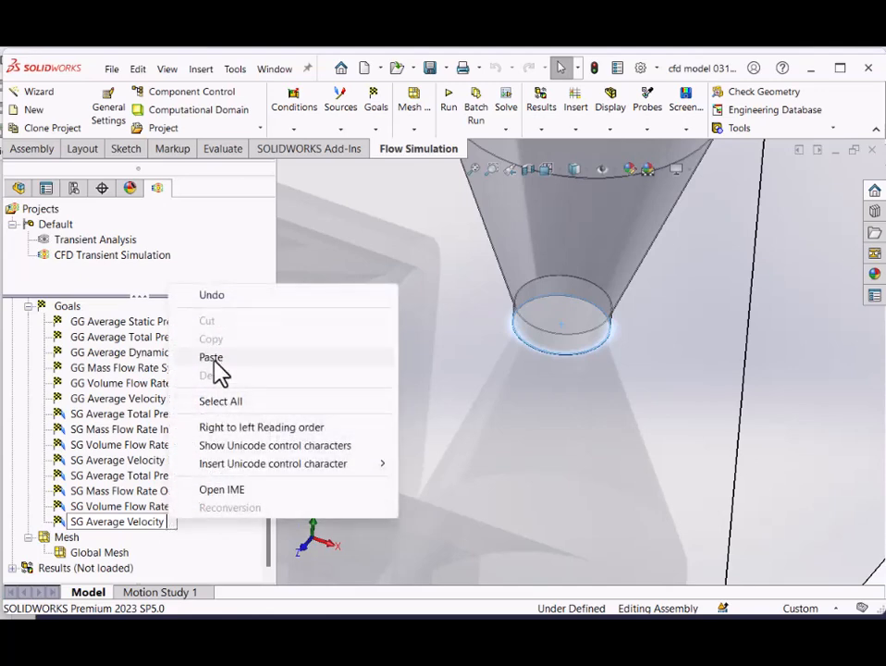
pyautogui.click(216, 358)
# - Start a new equation goal and name it Pressure Drop
pyautogui.click(77, 353)
pyautogui.rightClick(79, 354)
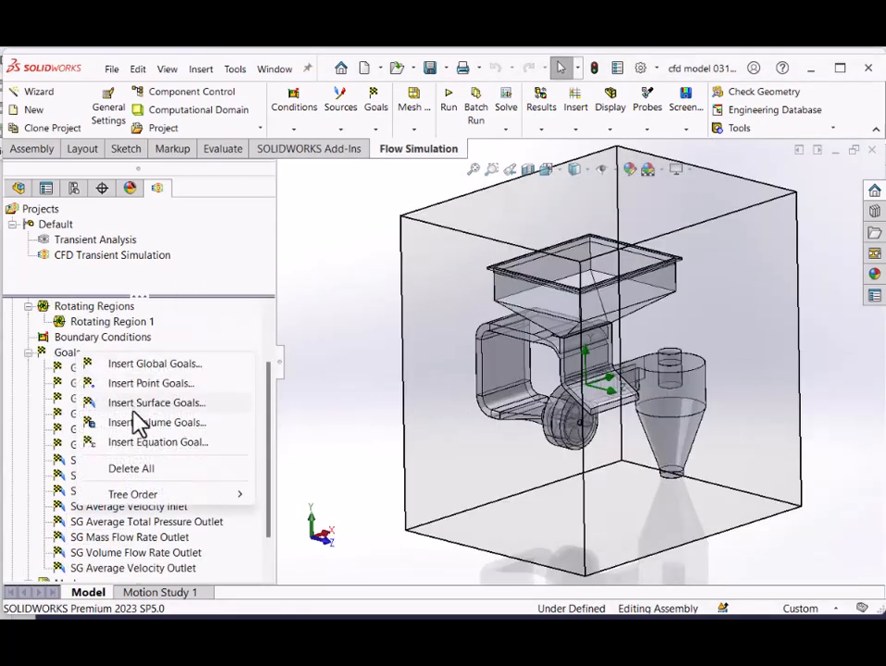
pyautogui.click(143, 454)
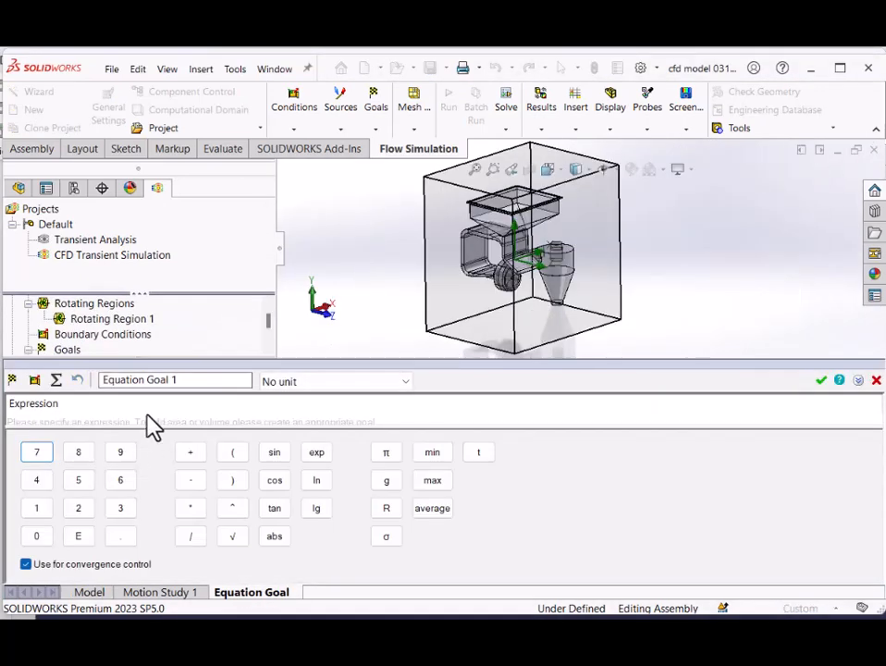
pyautogui.moveTo(184, 381); pyautogui.dragTo(14, 398)
pyautogui.write('Pressure Drop')
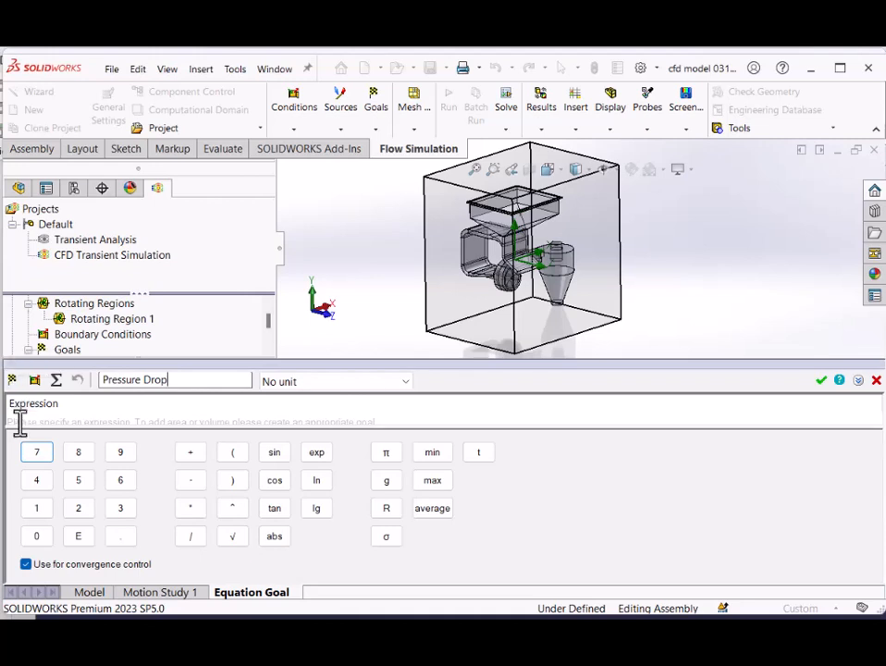
# - Define the Pressure Drop expression as SG Average Total Pressure Inlet minus SG Average Total Pressure Outlet and create the goal
pyautogui.click(20, 422)
pyautogui.scroll(-5, 126, 355)
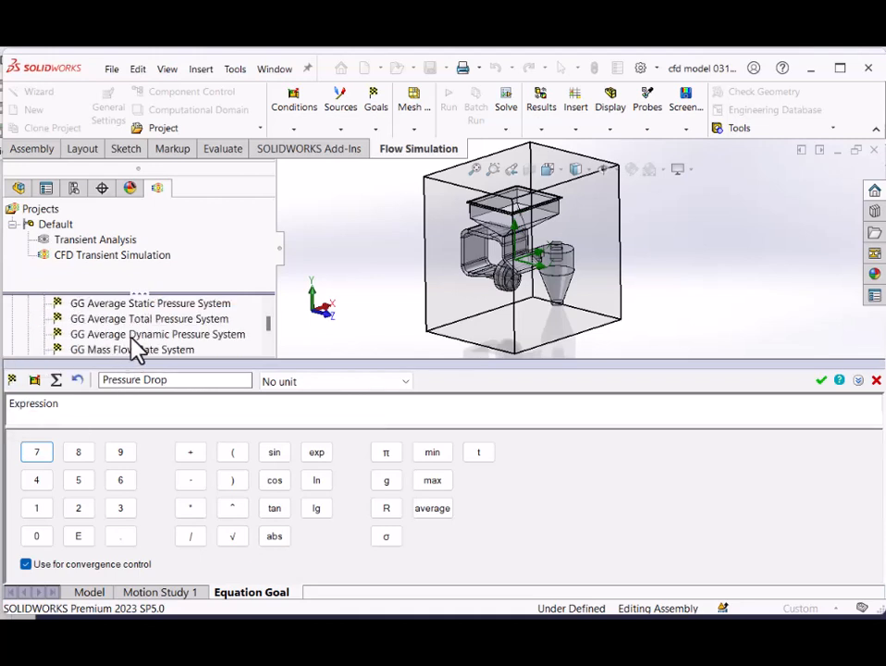
pyautogui.scroll(-2, 139, 342)
pyautogui.scroll(-4, 145, 349)
pyautogui.scroll(2, 145, 349)
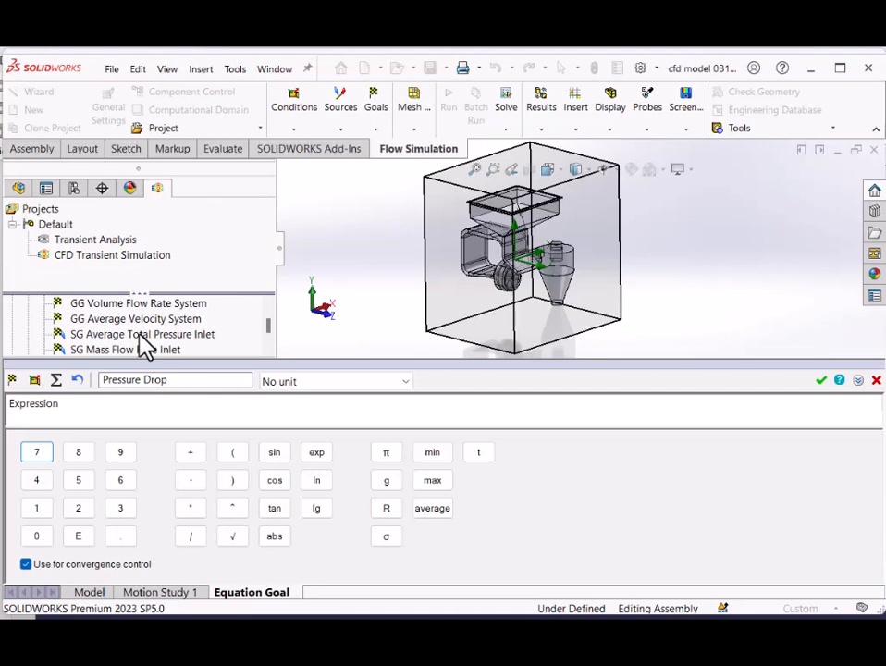
pyautogui.click(142, 337)
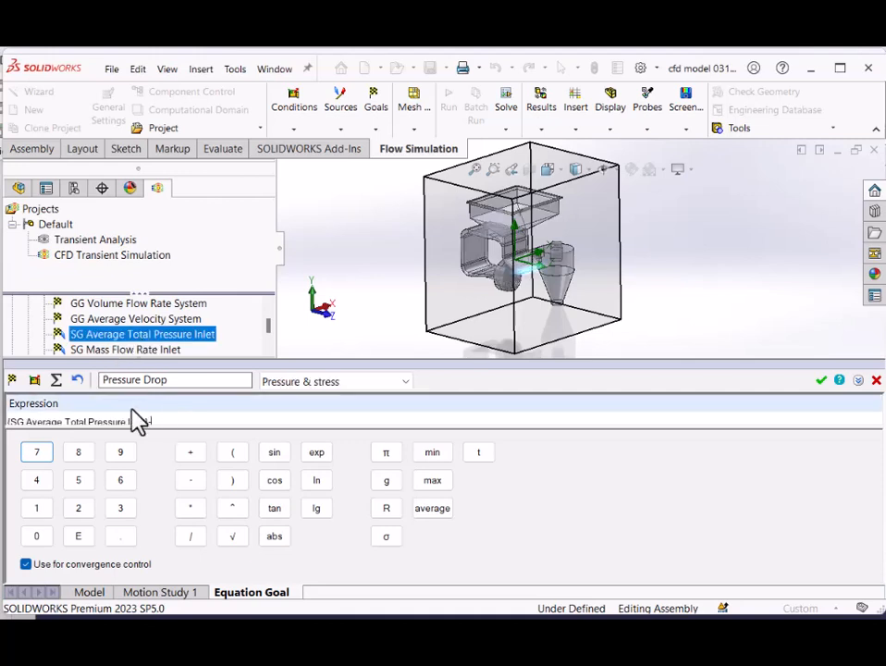
pyautogui.scroll(-4, 177, 356)
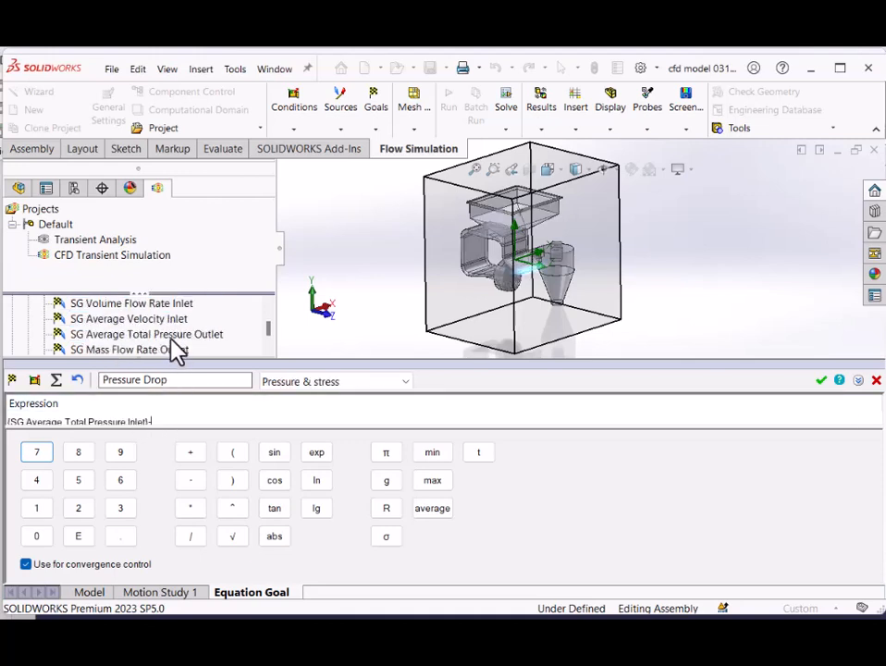
pyautogui.click(170, 337)
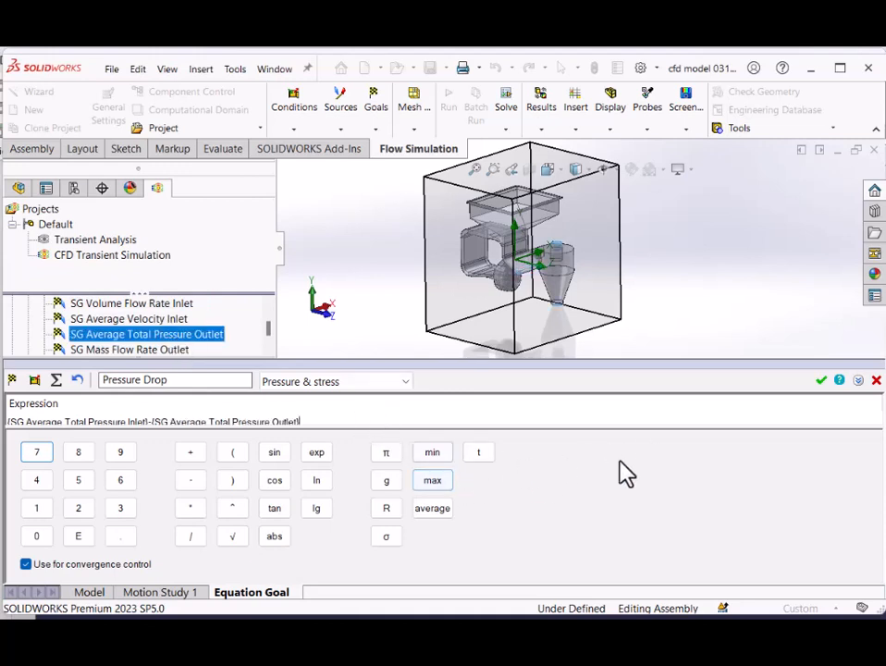
pyautogui.click(821, 380)
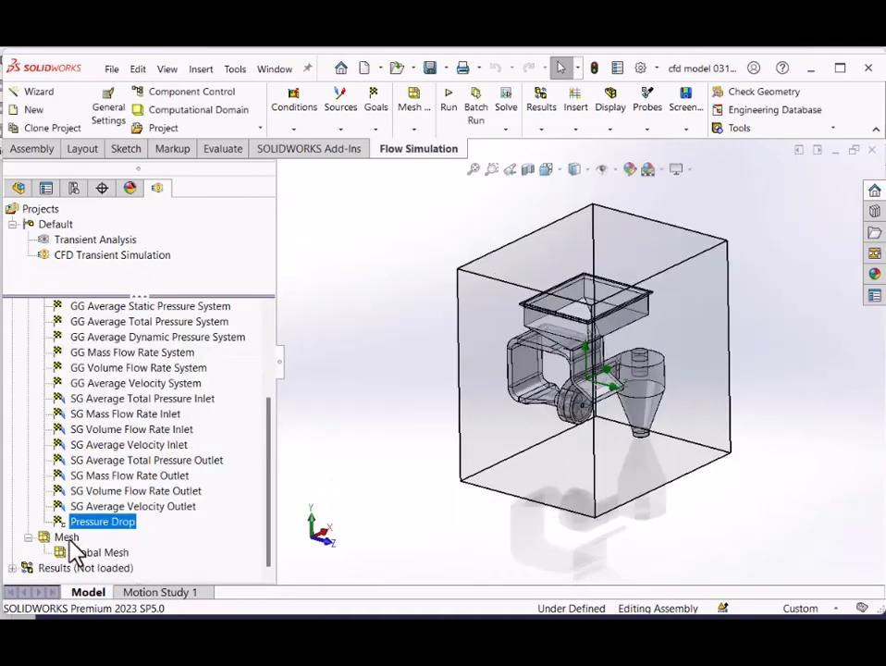
# - Lower the automatic global mesh's initial mesh level by one and apply the mesh settings
pyautogui.rightClick(74, 552)
pyautogui.click(86, 553)
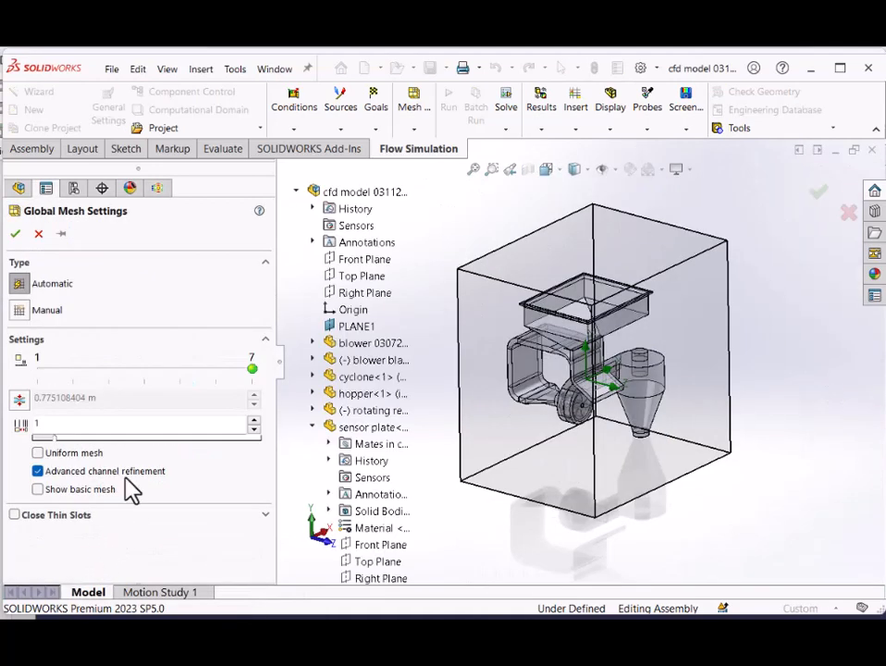
pyautogui.moveTo(252, 368); pyautogui.dragTo(215, 369)
pyautogui.click(16, 235)
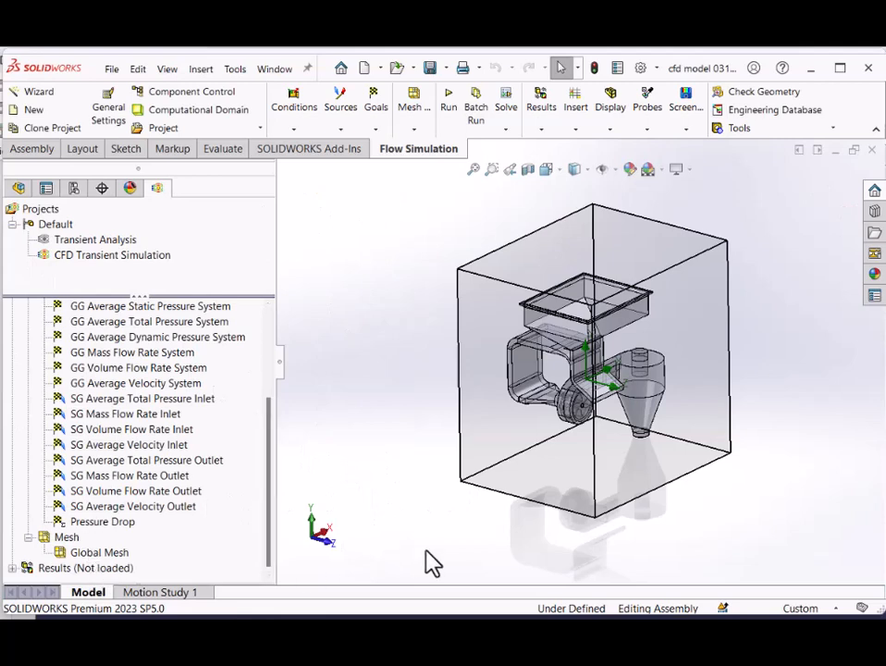
pyautogui.scroll(1, 564, 508)
pyautogui.scroll(-3, 662, 370)
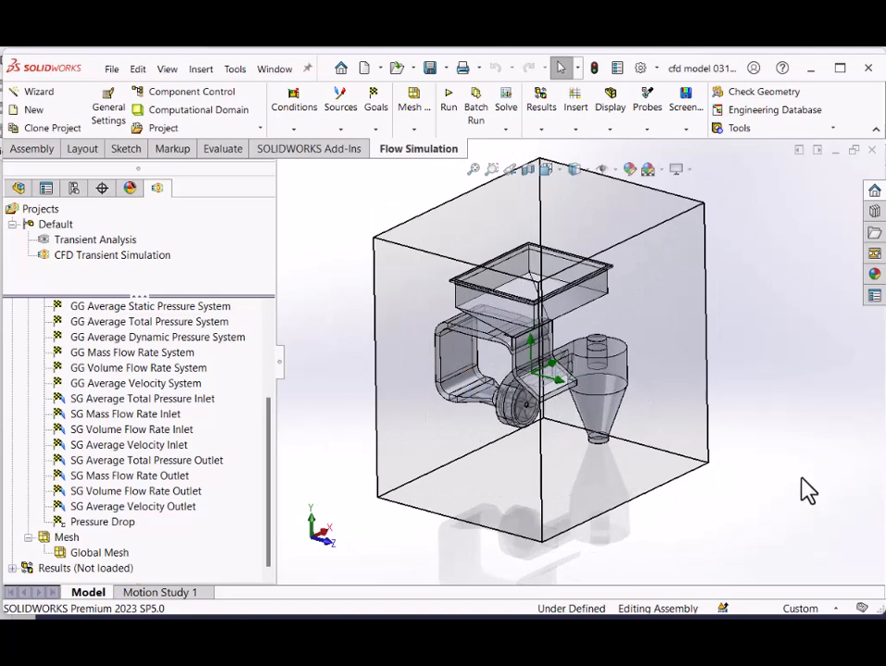
pyautogui.scroll(-2, 476, 418)
pyautogui.scroll(3, 250, 380)
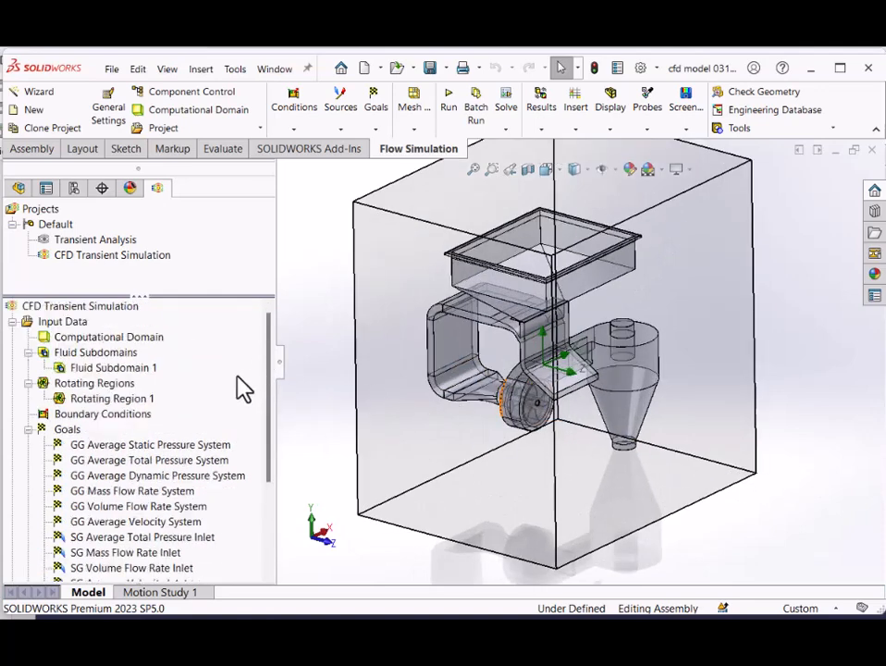
pyautogui.scroll(1, 482, 399)
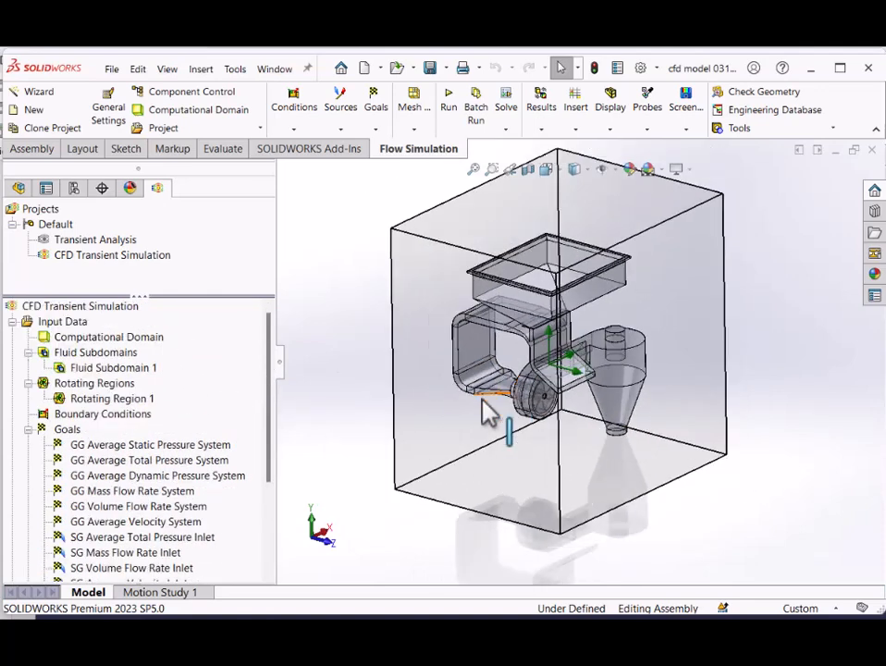
pyautogui.scroll(-1, 482, 399)
pyautogui.scroll(-3, 129, 459)
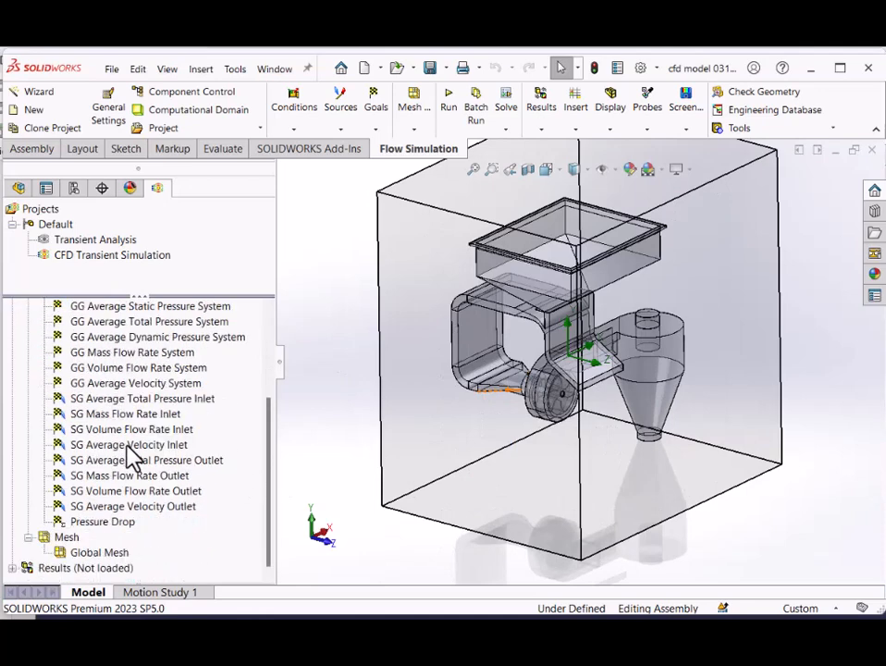
# - Run the solver as a new calculation on this computer using 14 cores, with results loaded on completion
pyautogui.rightClick(69, 538)
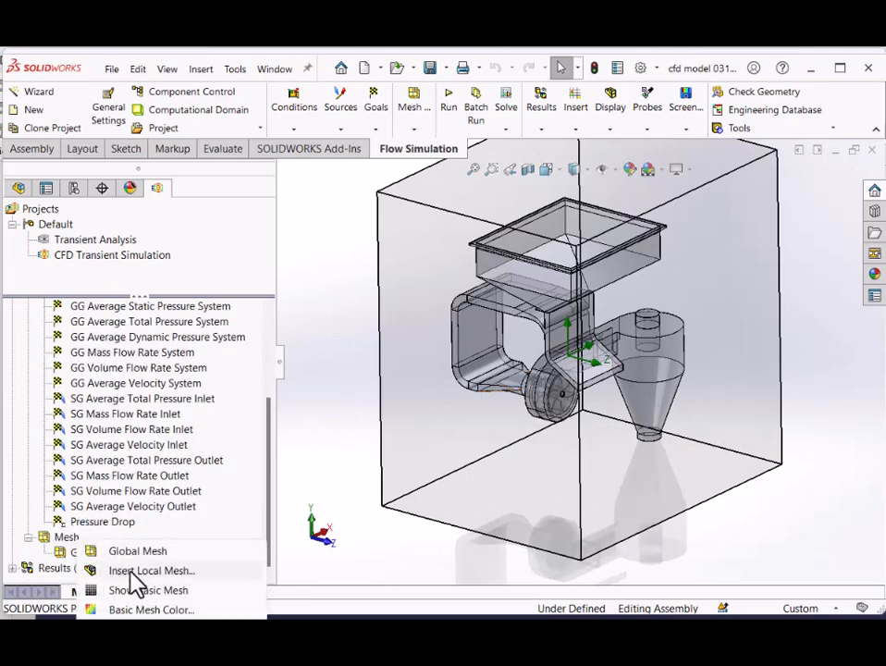
pyautogui.click(137, 629)
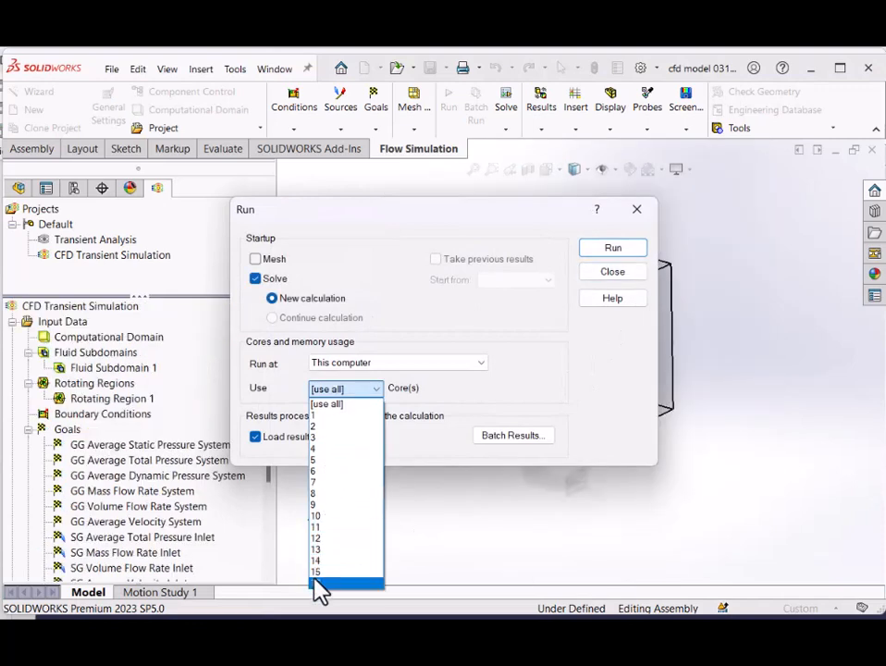
pyautogui.click(315, 583)
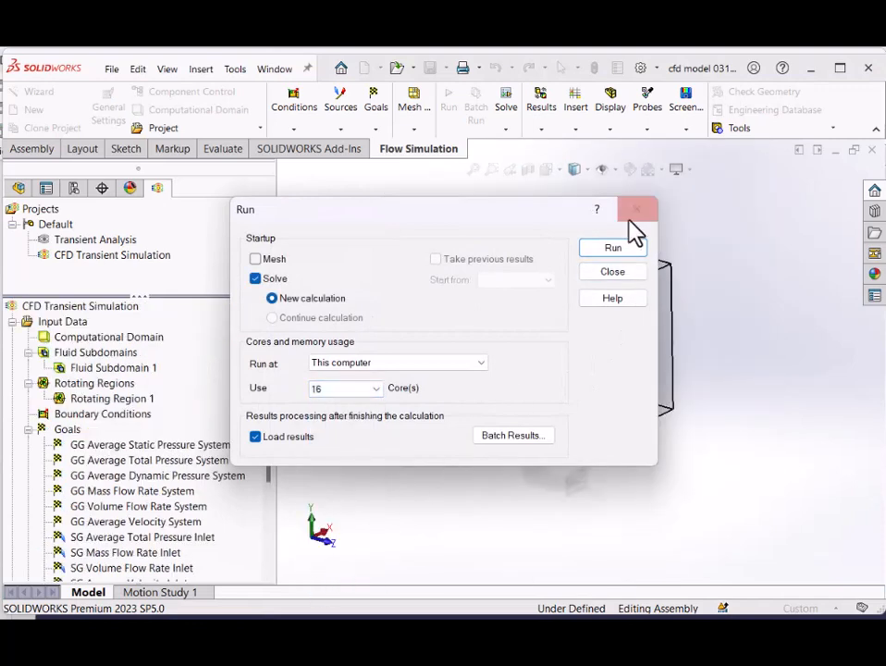
pyautogui.click(374, 388)
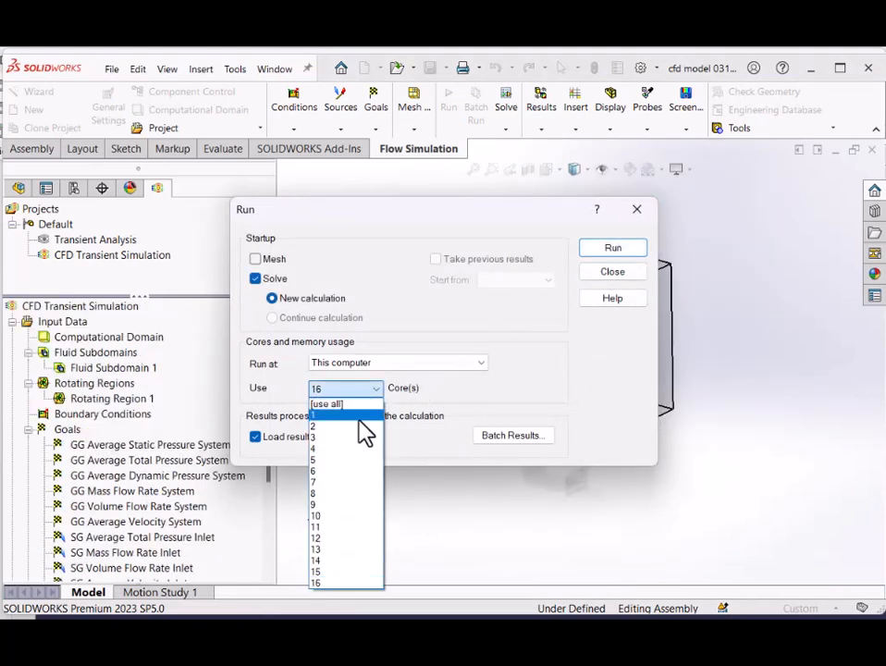
pyautogui.click(320, 560)
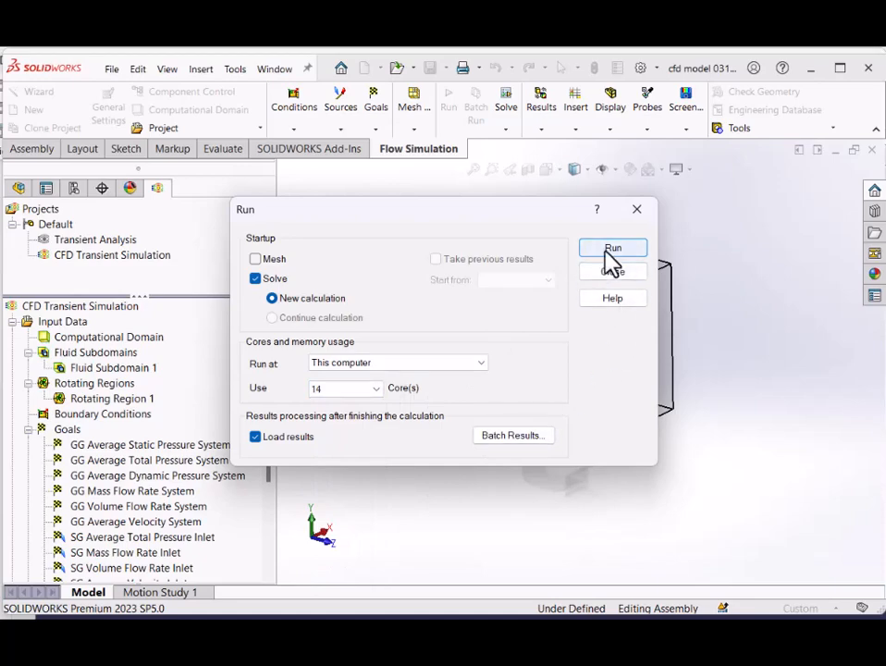
pyautogui.click(611, 250)
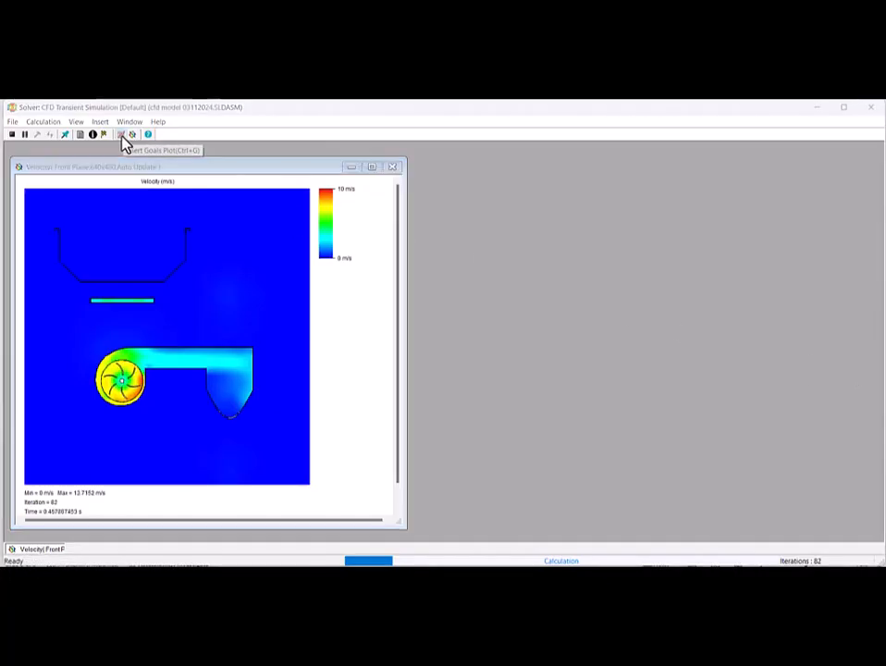
# - Insert a goal plot of Pressure Drop, SG Average Total Pressure Inlet and SG Average Total Pressure Outlet in the solver monitor
pyautogui.click(124, 137)
pyautogui.click(323, 342)
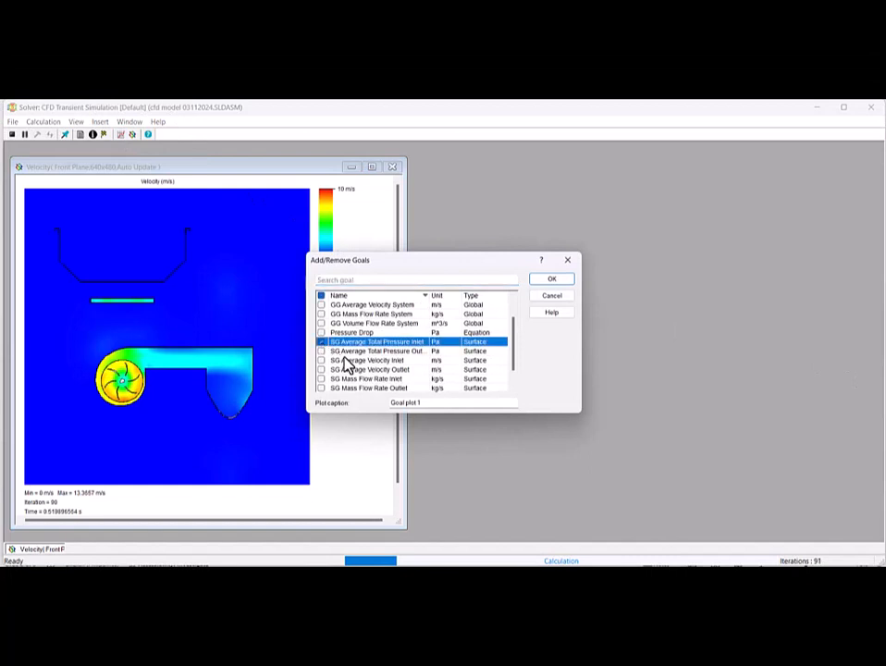
pyautogui.click(324, 351)
pyautogui.scroll(-1, 324, 319)
pyautogui.click(321, 304)
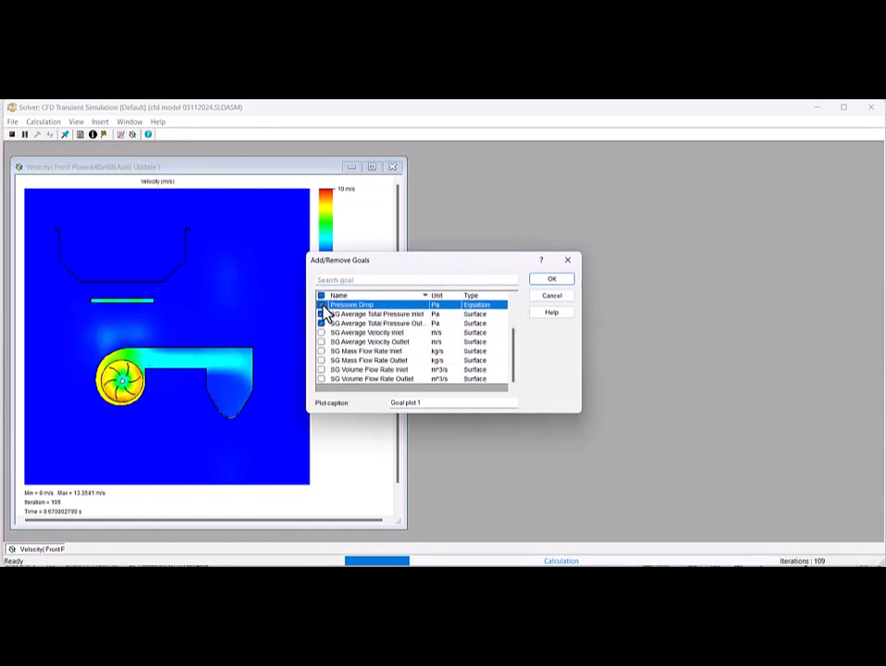
pyautogui.click(545, 281)
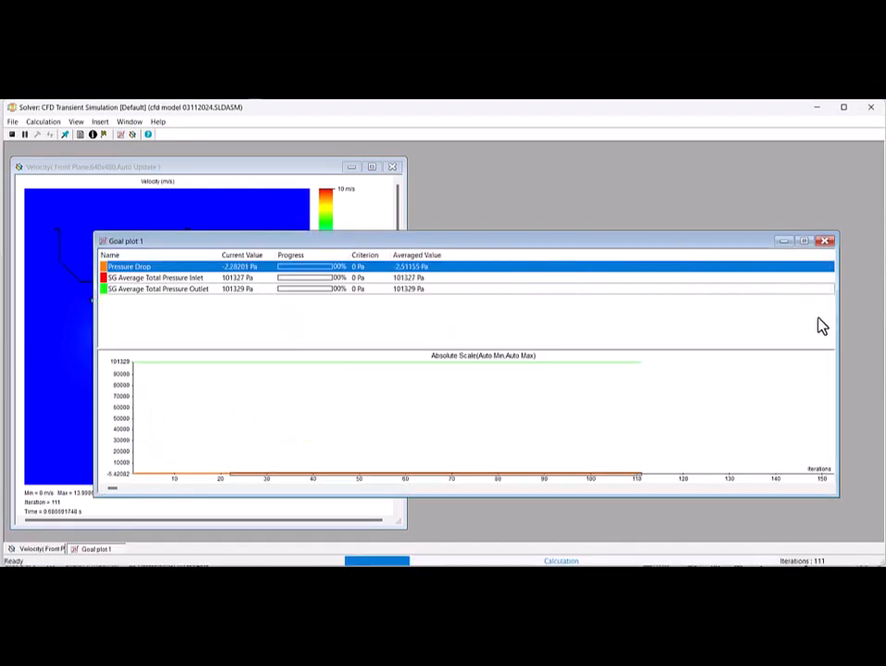
# - Resize Goal plot 1, place it beside the velocity plot and enlarge its graph area
pyautogui.moveTo(835, 323); pyautogui.dragTo(572, 325)
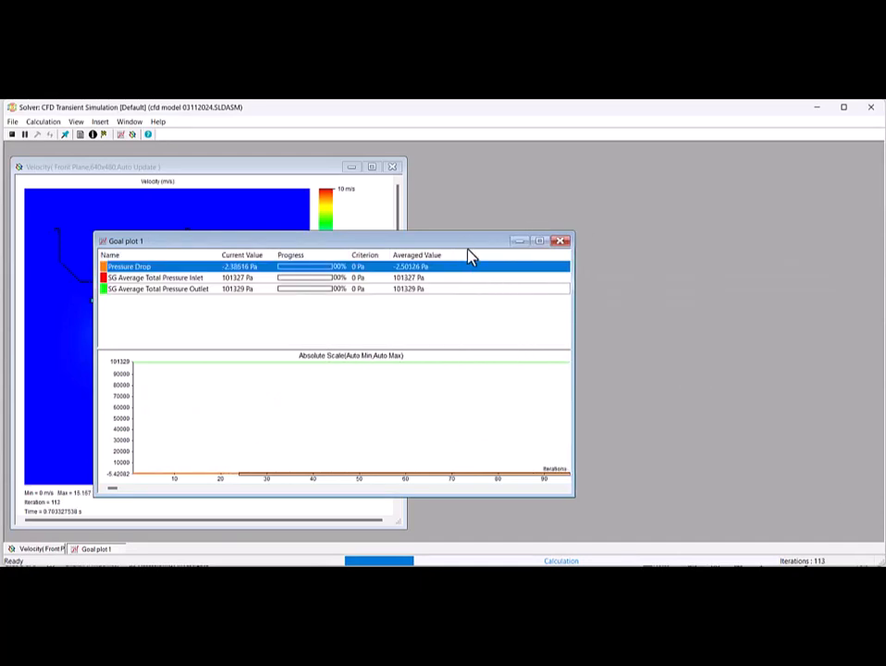
pyautogui.moveTo(465, 245); pyautogui.dragTo(674, 183)
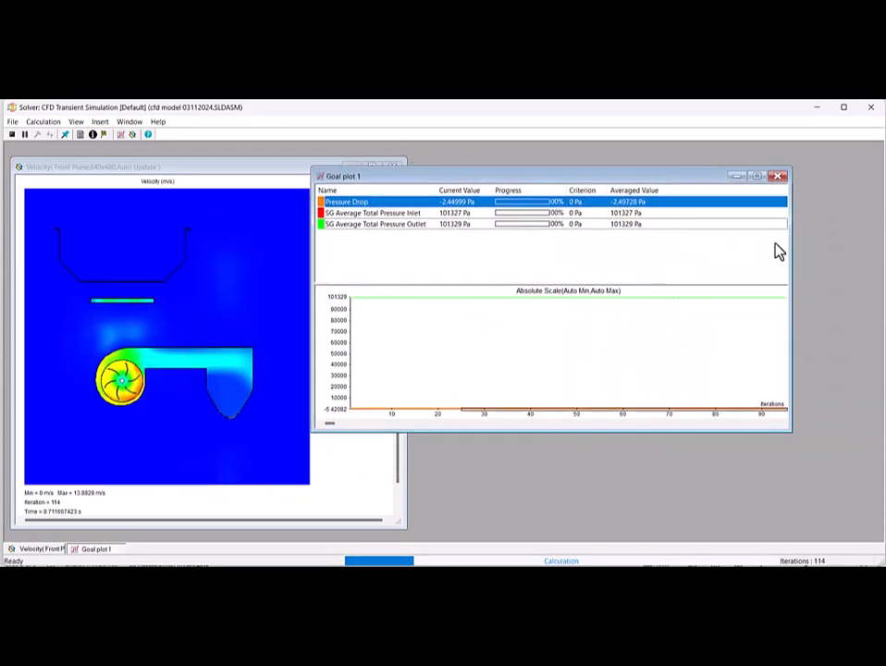
pyautogui.moveTo(787, 260); pyautogui.dragTo(731, 262)
pyautogui.moveTo(617, 177); pyautogui.dragTo(718, 175)
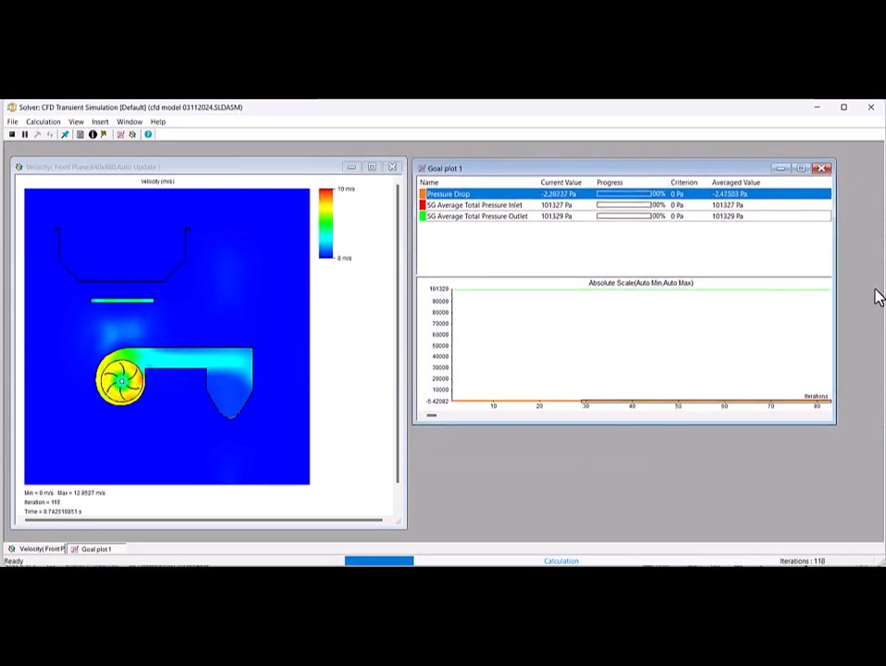
pyautogui.moveTo(830, 267); pyautogui.dragTo(873, 267)
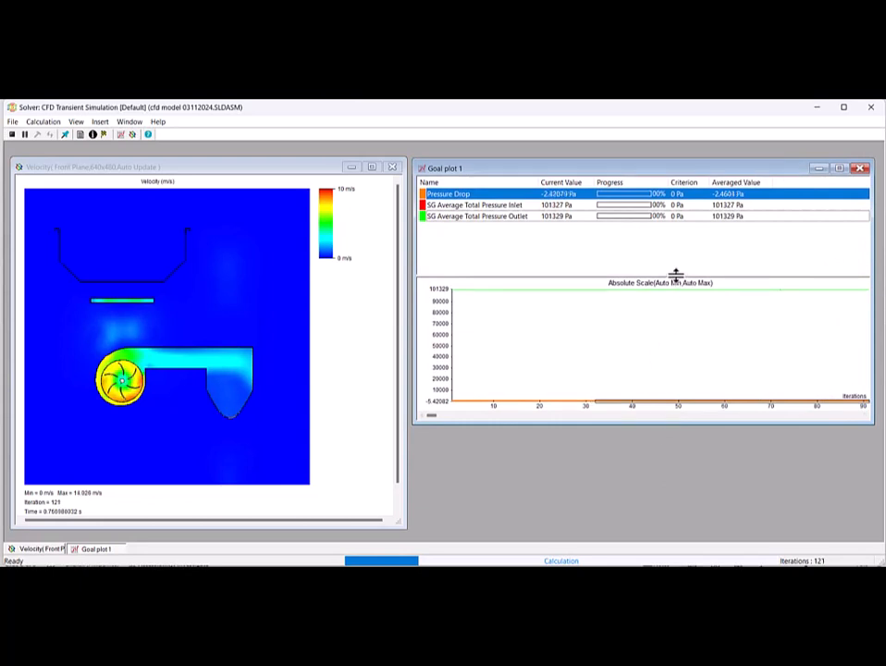
pyautogui.moveTo(675, 277); pyautogui.dragTo(676, 236)
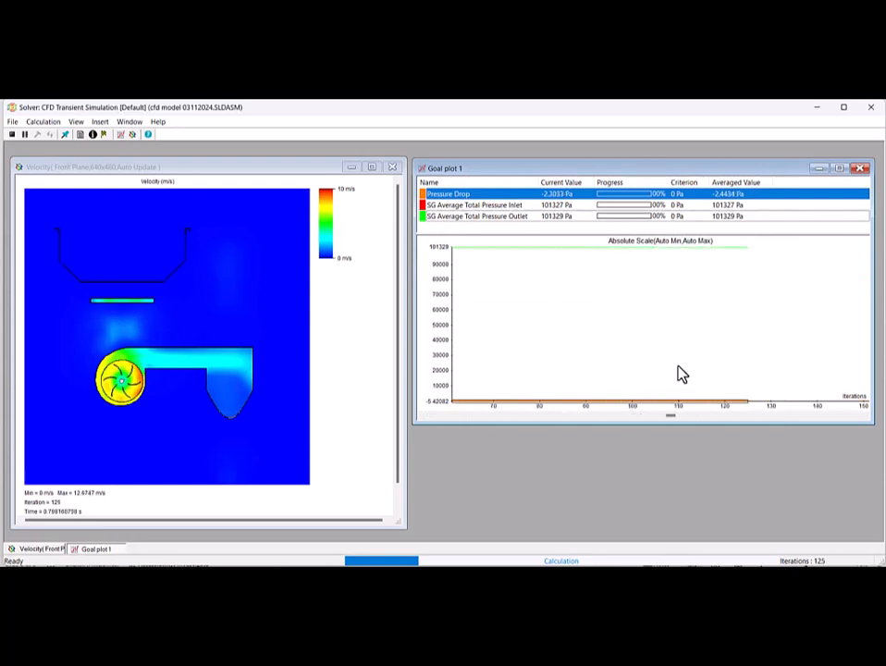
# - Set Goal plot 1's scale mode to Normalized Scale, keeping iterations as X-axis units, and reduce the plot window's height
pyautogui.doubleClick(669, 303)
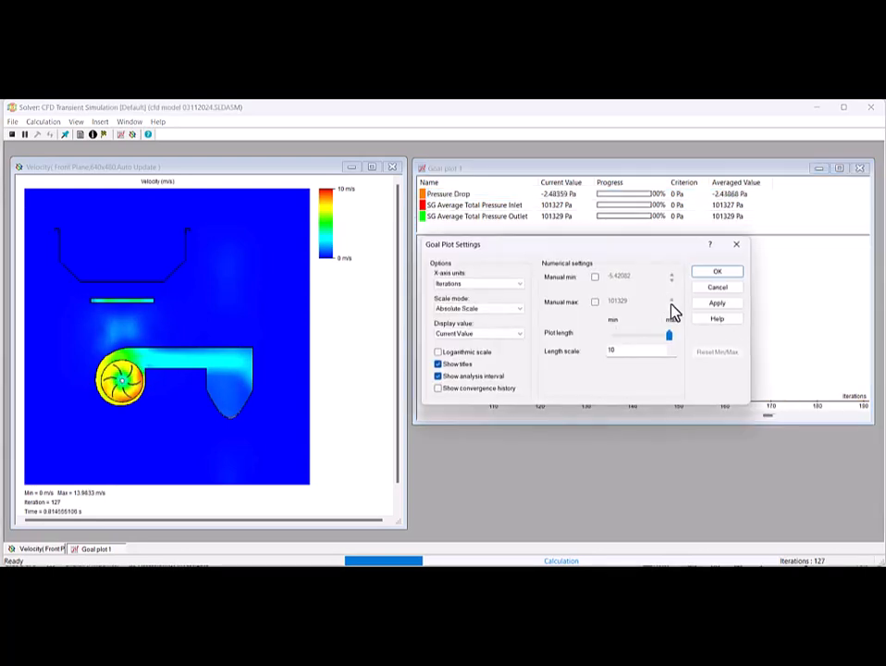
pyautogui.click(520, 284)
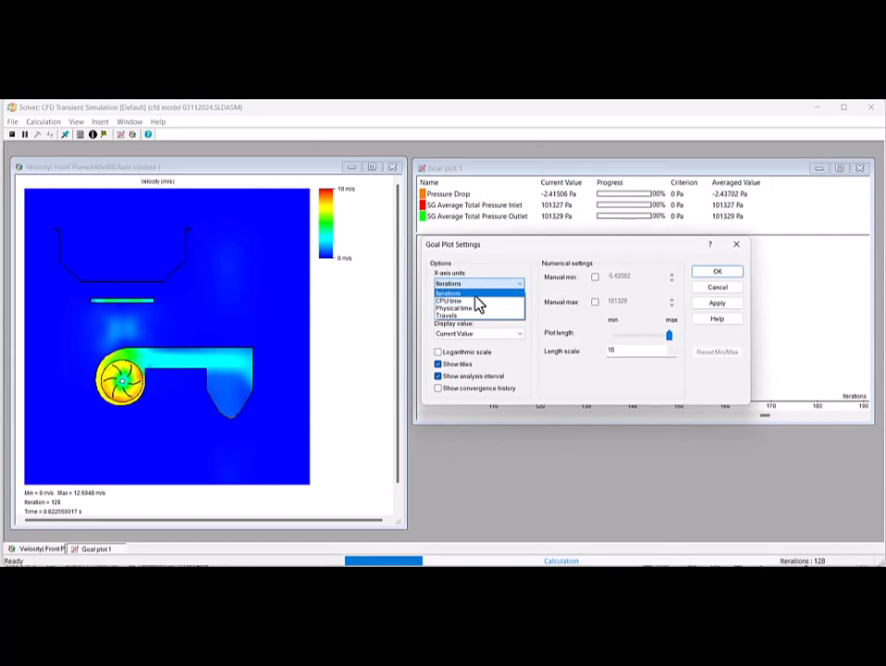
pyautogui.click(502, 304)
pyautogui.click(519, 312)
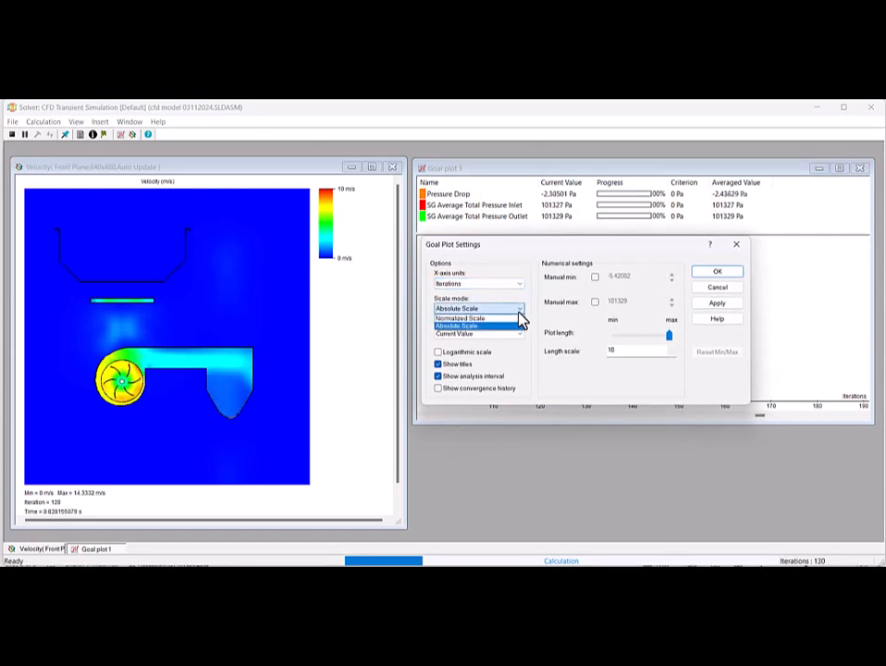
pyautogui.click(500, 321)
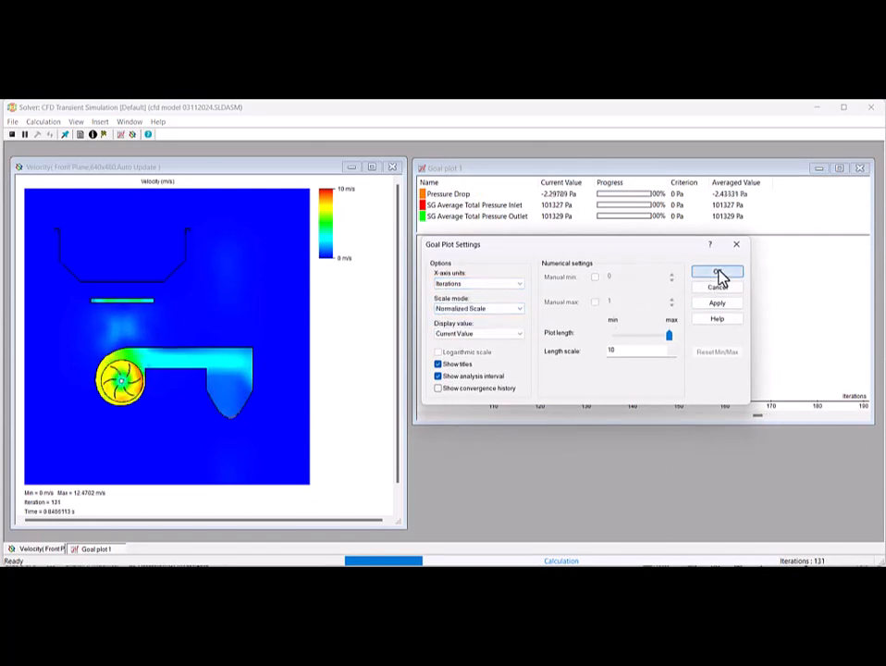
pyautogui.click(718, 272)
pyautogui.moveTo(684, 423); pyautogui.dragTo(682, 357)
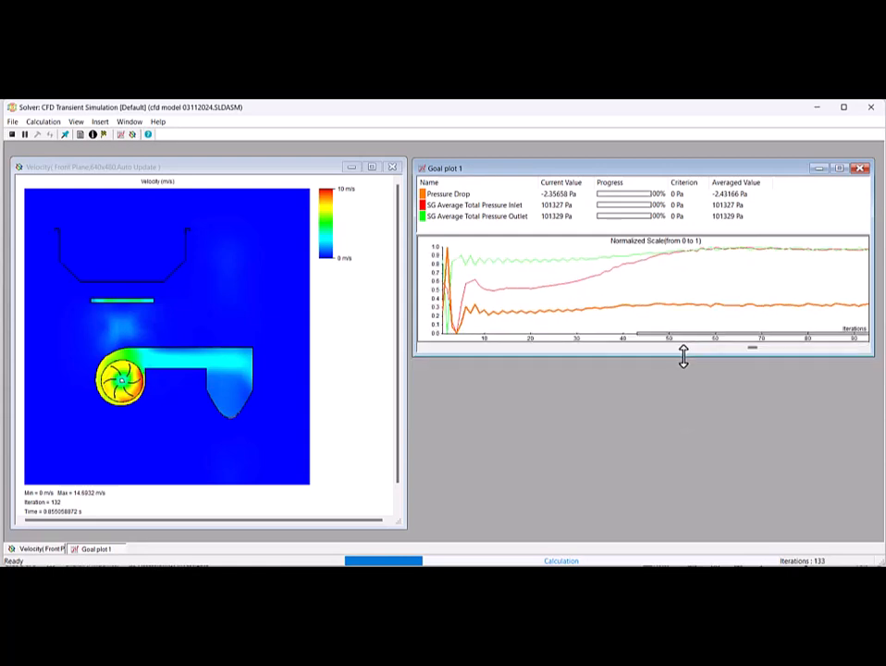
# - Insert a second goal plot of SG Mass Flow Rate Inlet, SG Mass Flow Rate Outlet and SG Volume Flow Rate Inlet
pyautogui.click(121, 135)
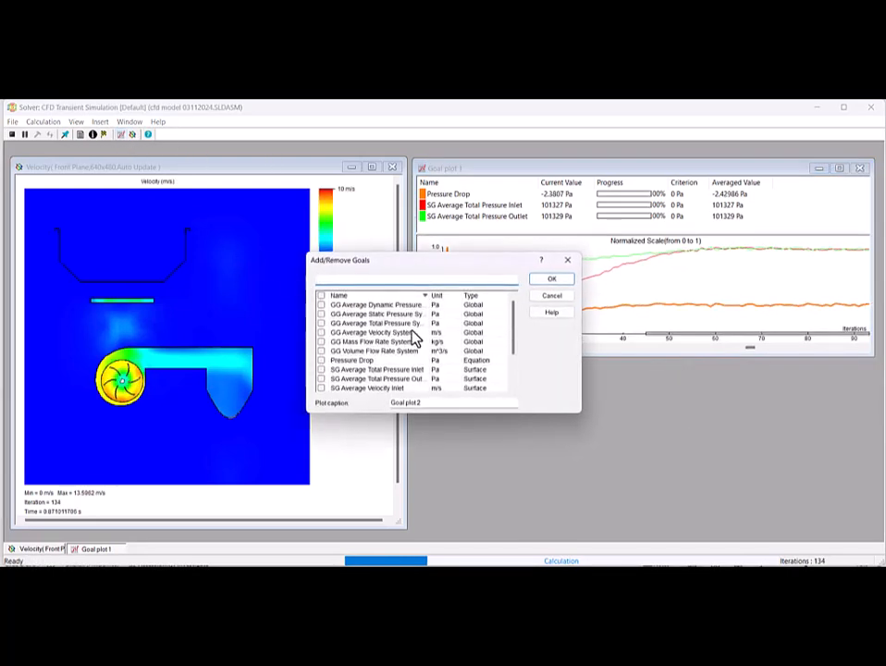
pyautogui.scroll(-2, 398, 341)
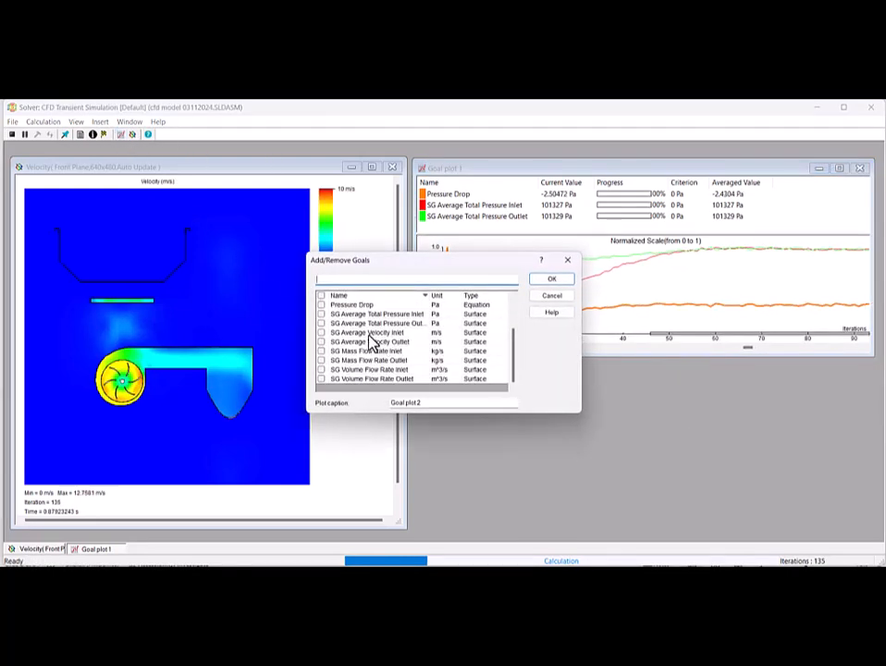
pyautogui.click(321, 352)
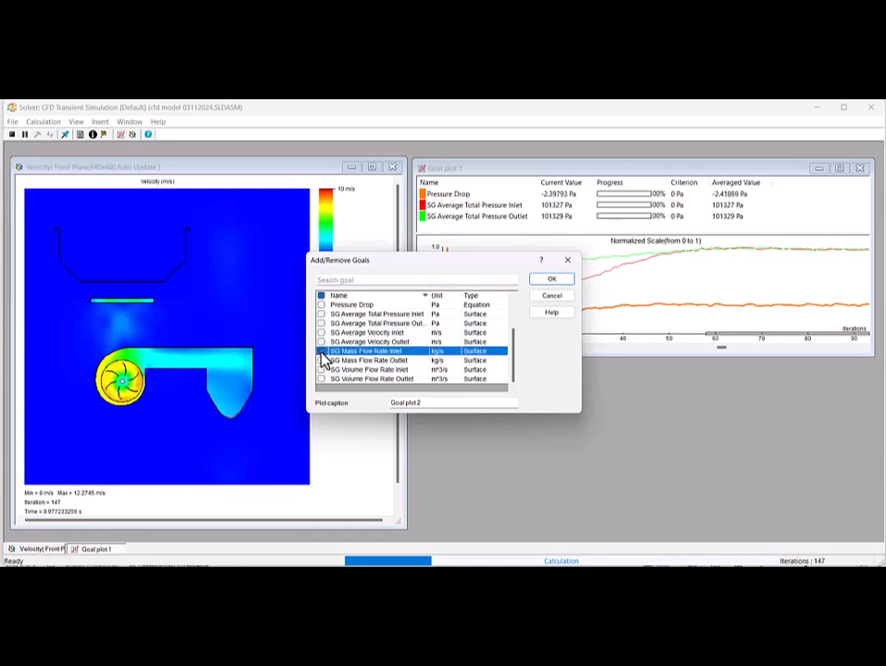
pyautogui.click(321, 361)
pyautogui.click(321, 370)
pyautogui.click(321, 379)
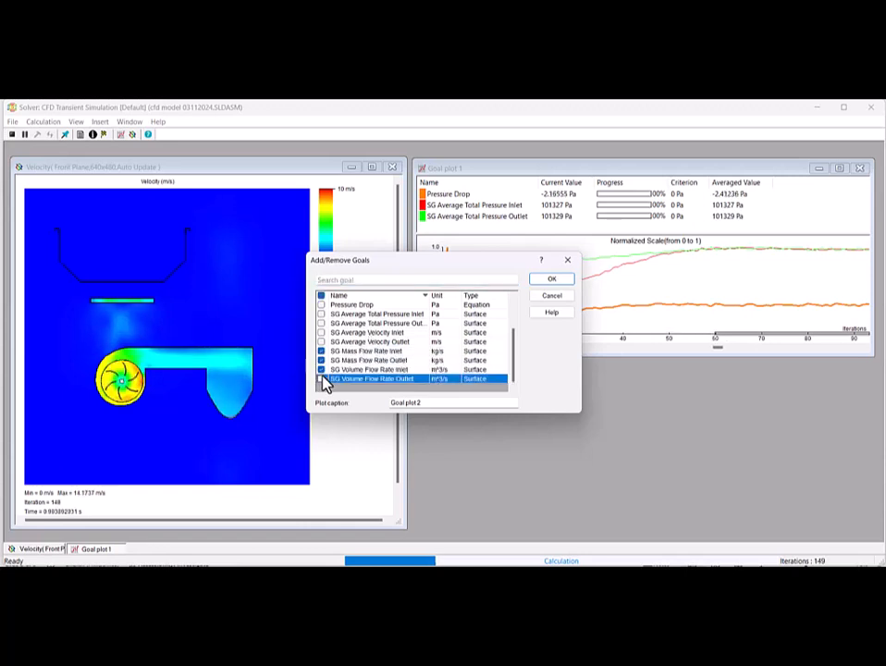
pyautogui.click(552, 280)
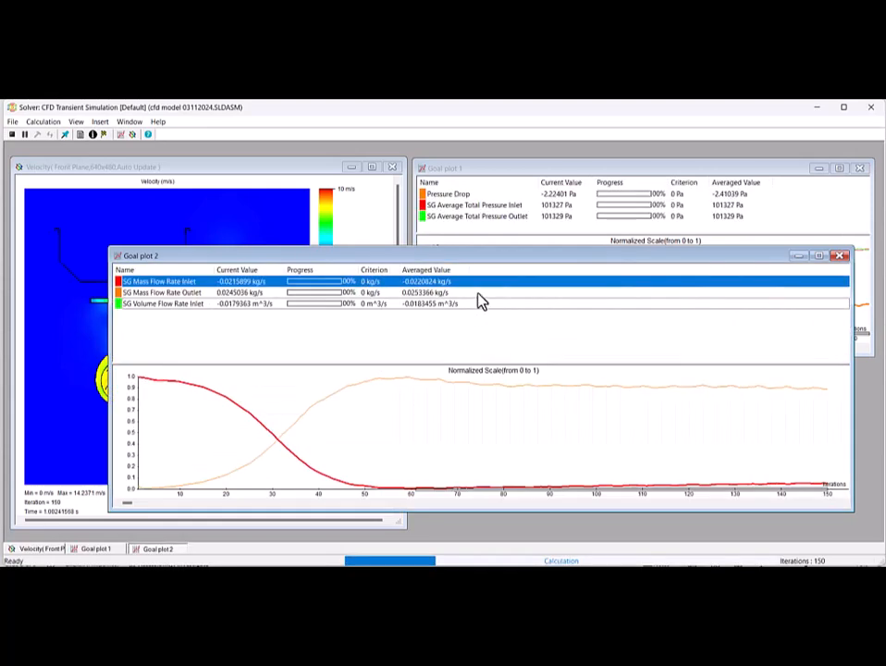
# - Resize Goal plot 2, enlarge its graph area and fit it directly beneath Goal plot 1 at matching width
pyautogui.moveTo(482, 267); pyautogui.dragTo(381, 257)
pyautogui.moveTo(749, 388); pyautogui.dragTo(461, 374)
pyautogui.moveTo(356, 250); pyautogui.dragTo(706, 295)
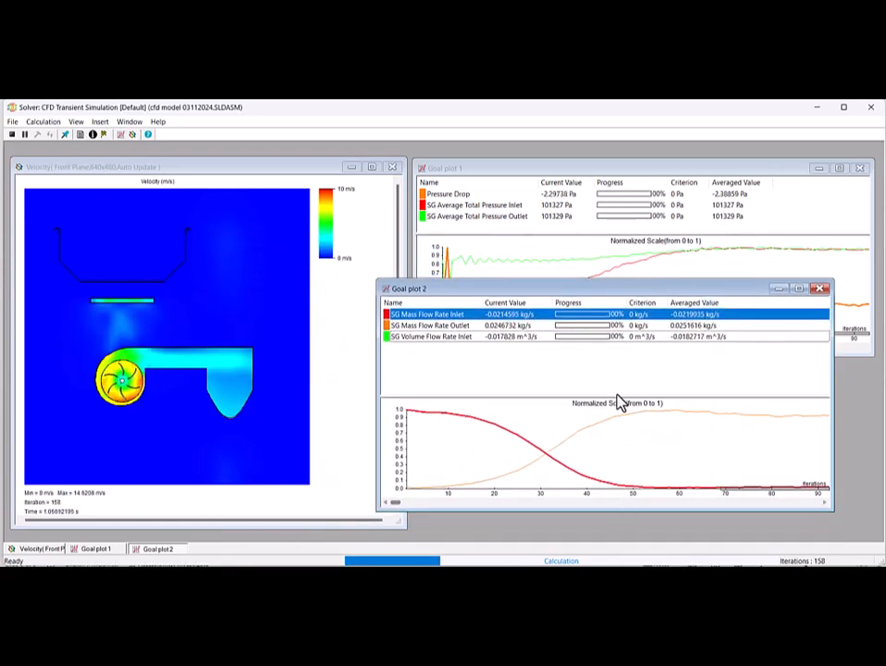
pyautogui.moveTo(617, 397); pyautogui.dragTo(619, 349)
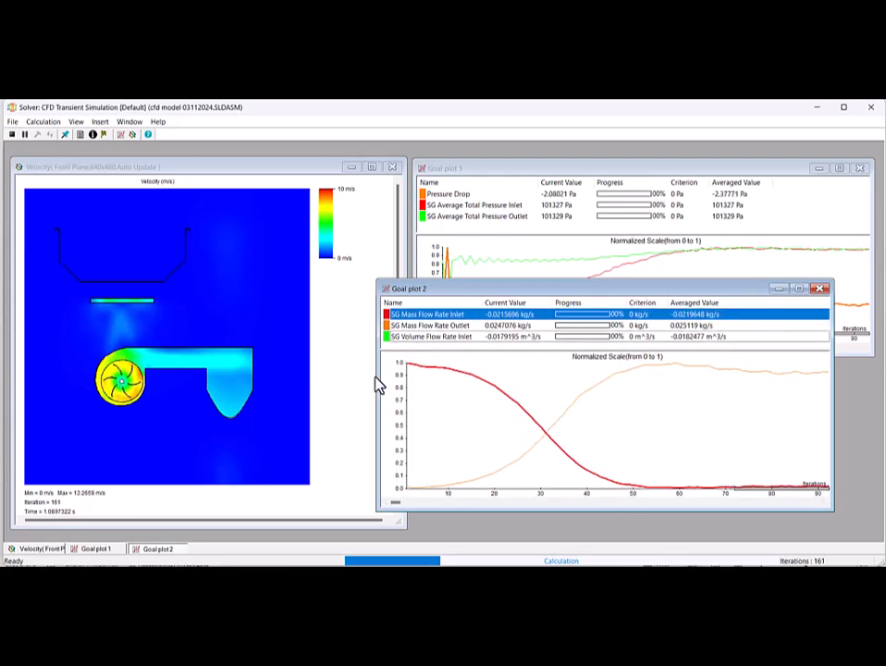
pyautogui.moveTo(530, 279); pyautogui.dragTo(569, 301)
pyautogui.moveTo(602, 476); pyautogui.dragTo(606, 443)
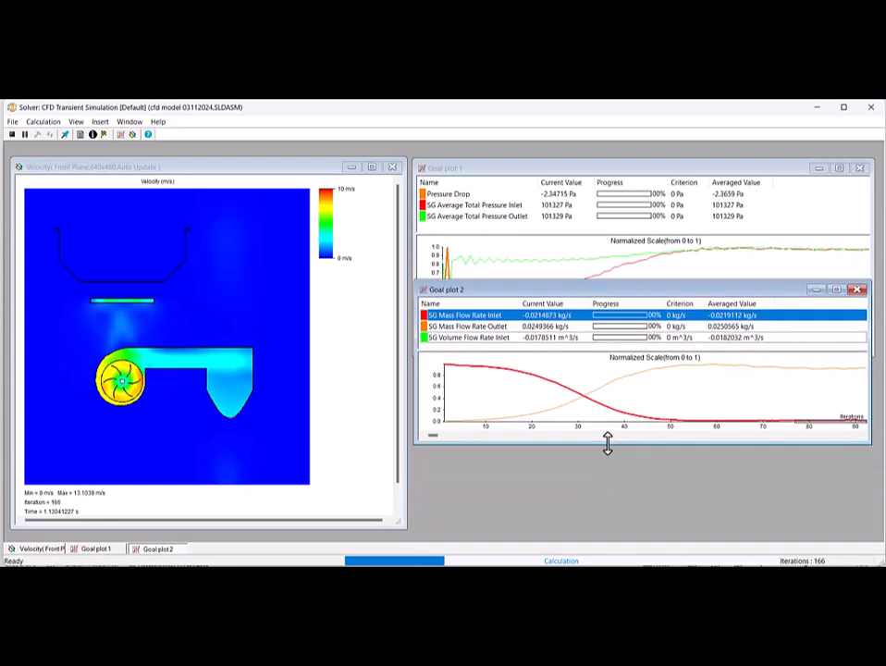
pyautogui.moveTo(614, 299); pyautogui.dragTo(648, 365)
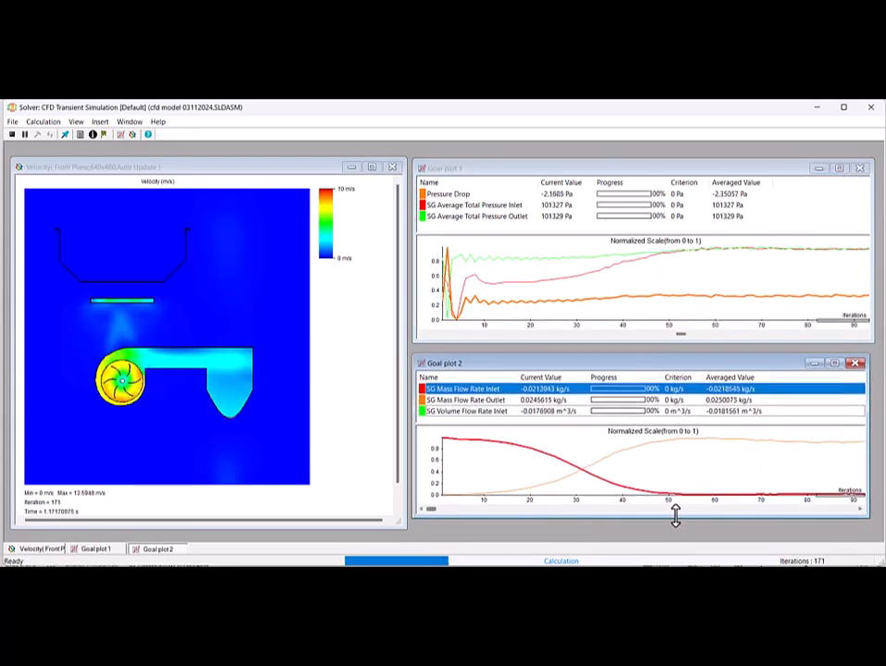
pyautogui.moveTo(676, 516); pyautogui.dragTo(678, 527)
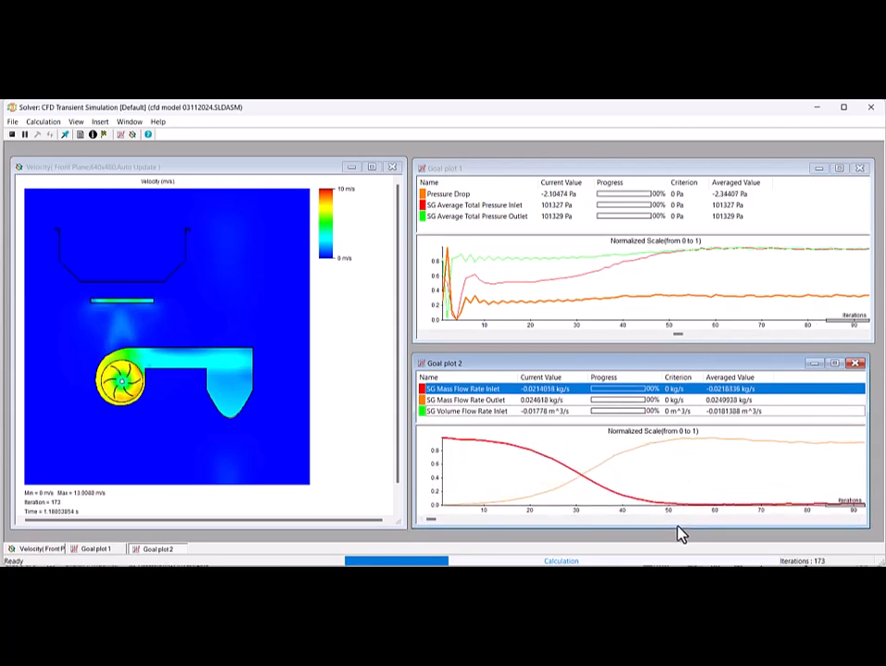
pyautogui.moveTo(867, 419); pyautogui.dragTo(873, 419)
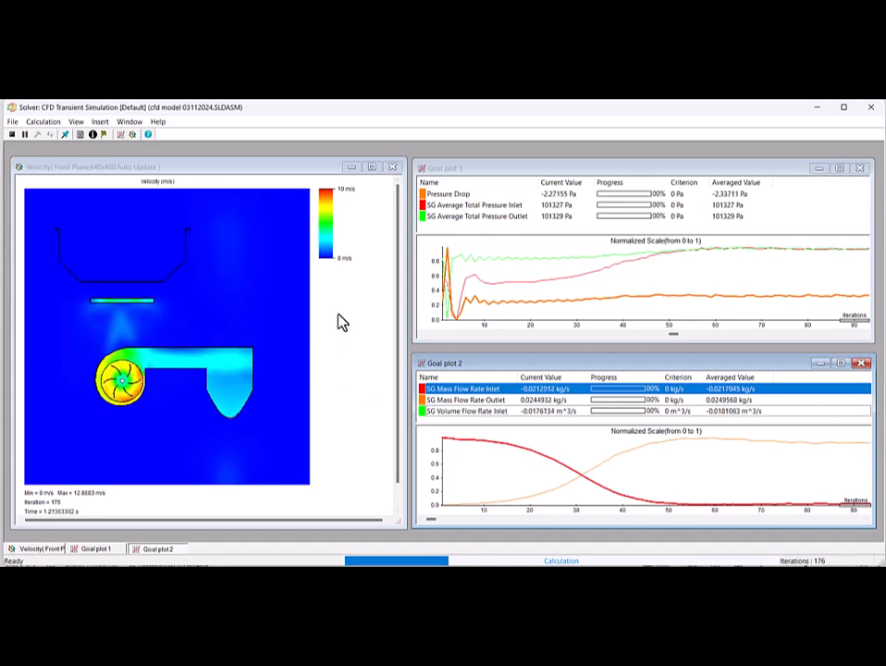
# - Change the calculation's finish conditions to use Physical time and not Travels
pyautogui.click(46, 122)
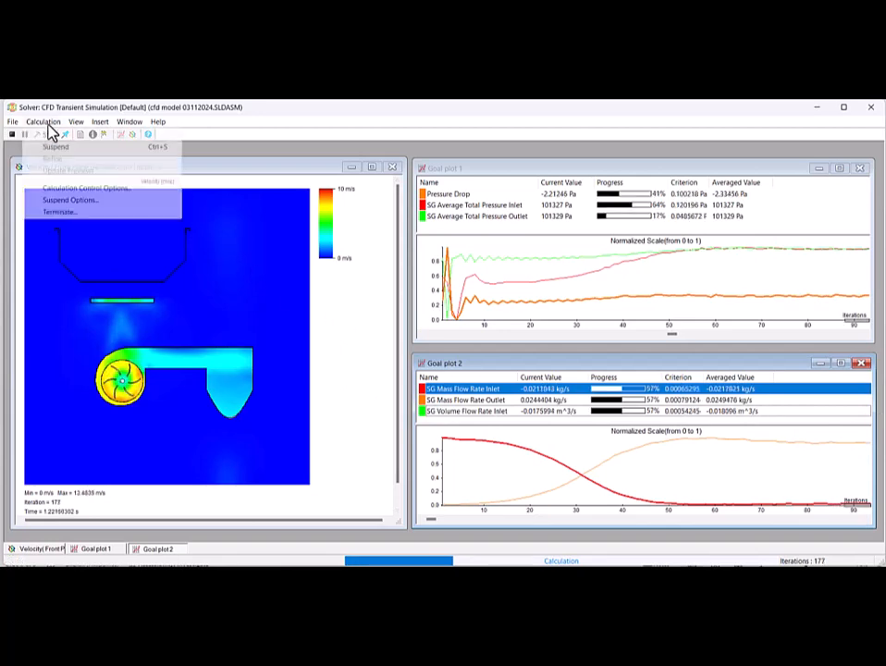
pyautogui.click(64, 189)
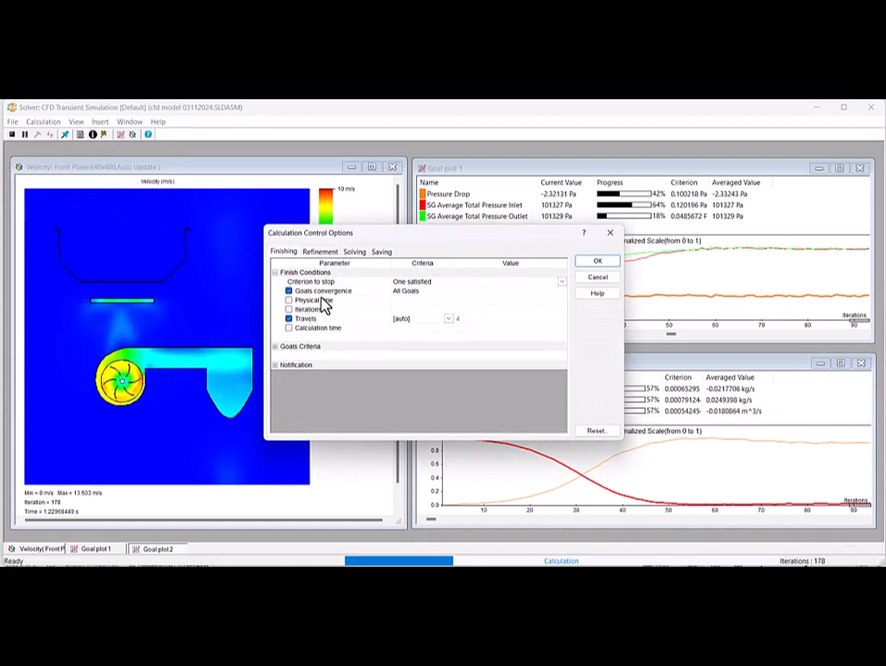
pyautogui.click(289, 301)
pyautogui.click(290, 319)
pyautogui.click(396, 300)
# - Switch the solver's time step from automatic to manual and open its value for editing
pyautogui.click(329, 253)
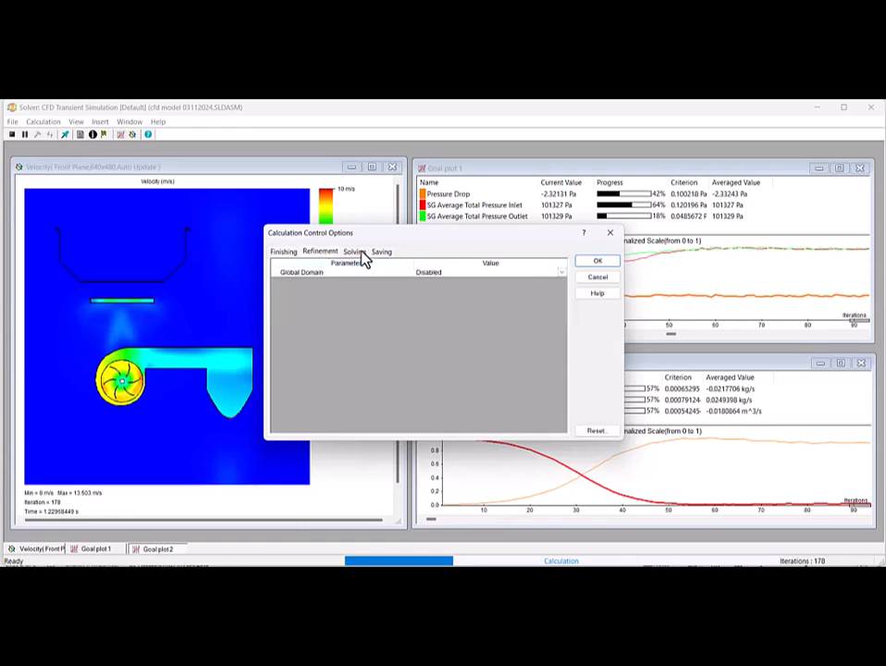
pyautogui.click(356, 253)
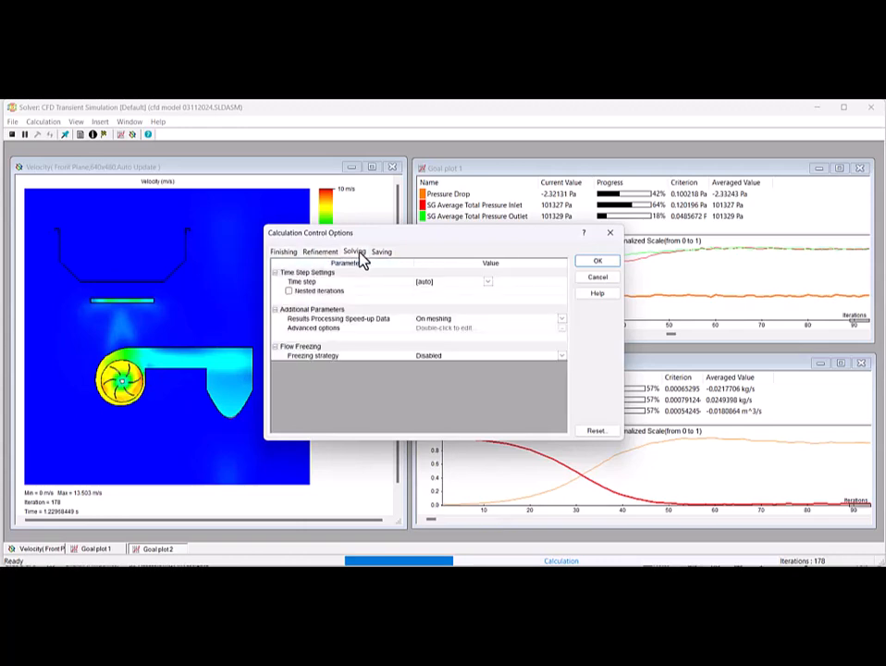
pyautogui.click(486, 281)
pyautogui.click(487, 282)
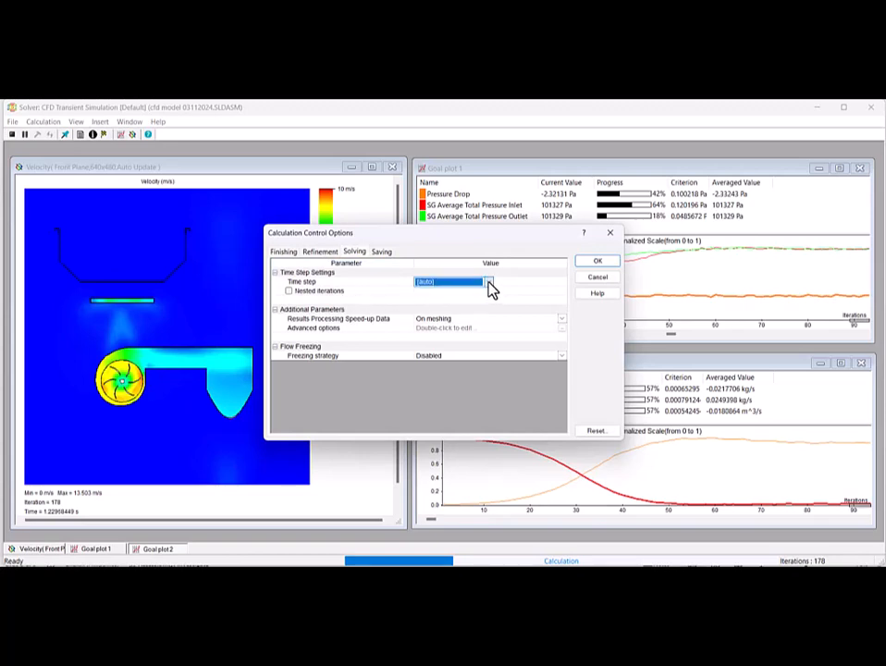
pyautogui.click(487, 282)
pyautogui.click(445, 300)
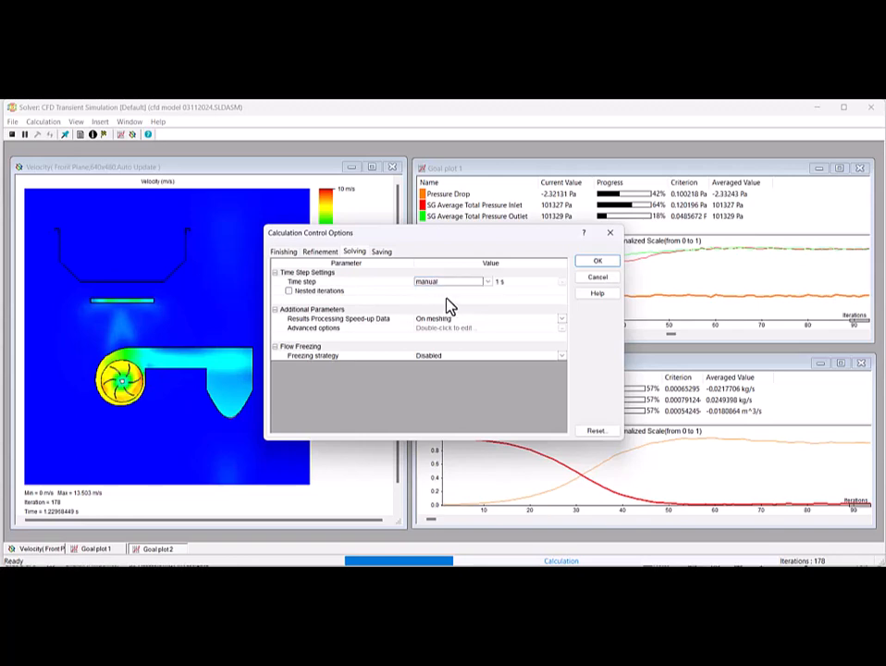
pyautogui.click(501, 285)
# - Enable periodic saving of full results by iterations with a period of 012, and apply the calculation control options
pyautogui.click(381, 250)
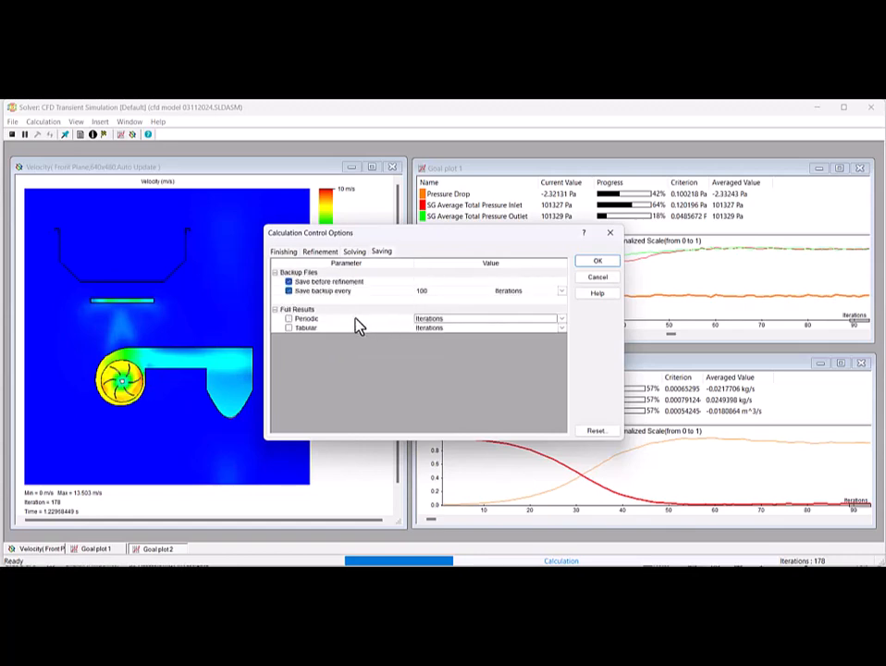
pyautogui.click(288, 318)
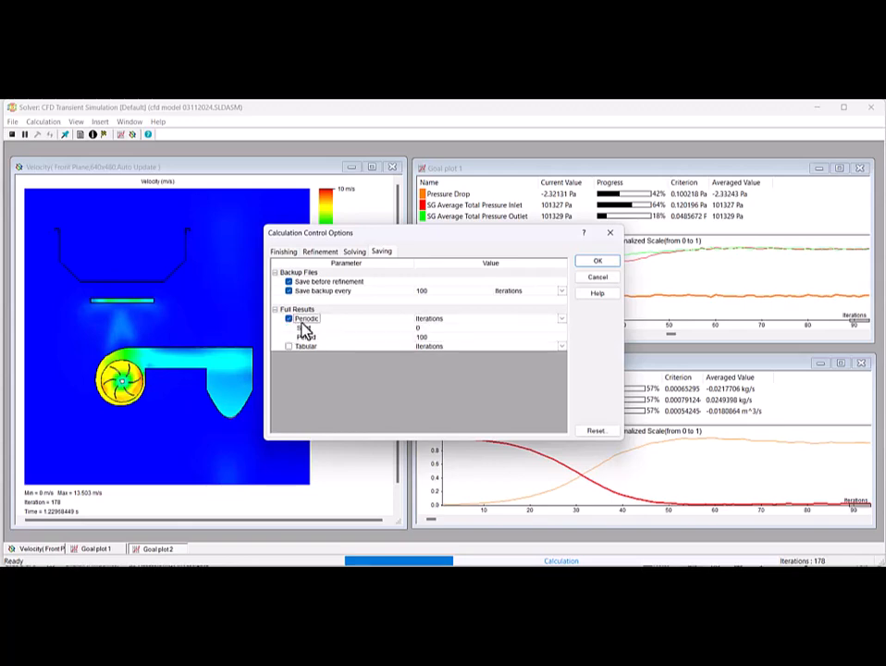
pyautogui.click(423, 338)
pyautogui.write('012')
pyautogui.click(599, 263)
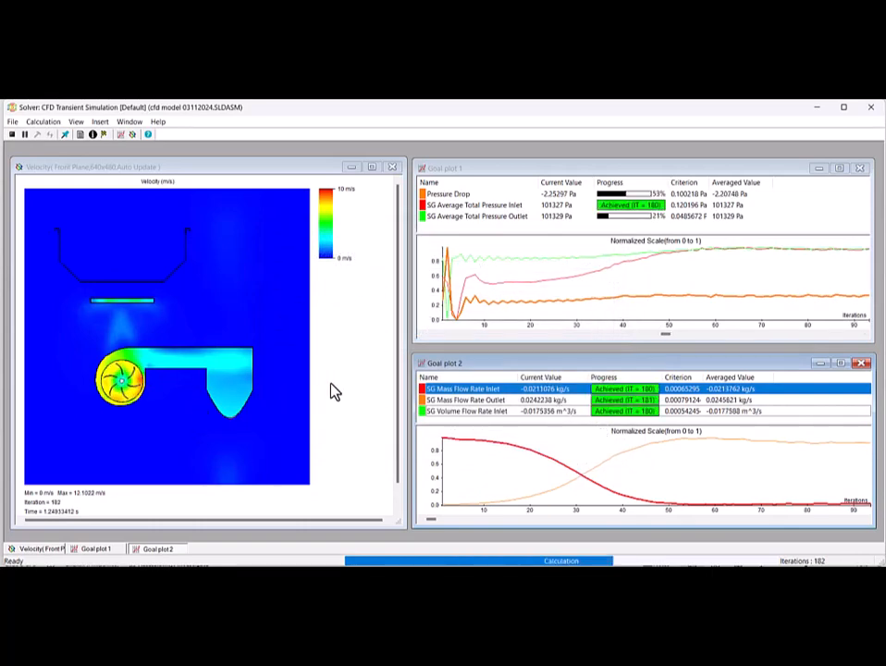
# - Extend the upper edges of the Goal plot 1, Velocity and Goal plot 2 windows slightly upward
pyautogui.moveTo(497, 160); pyautogui.dragTo(491, 151)
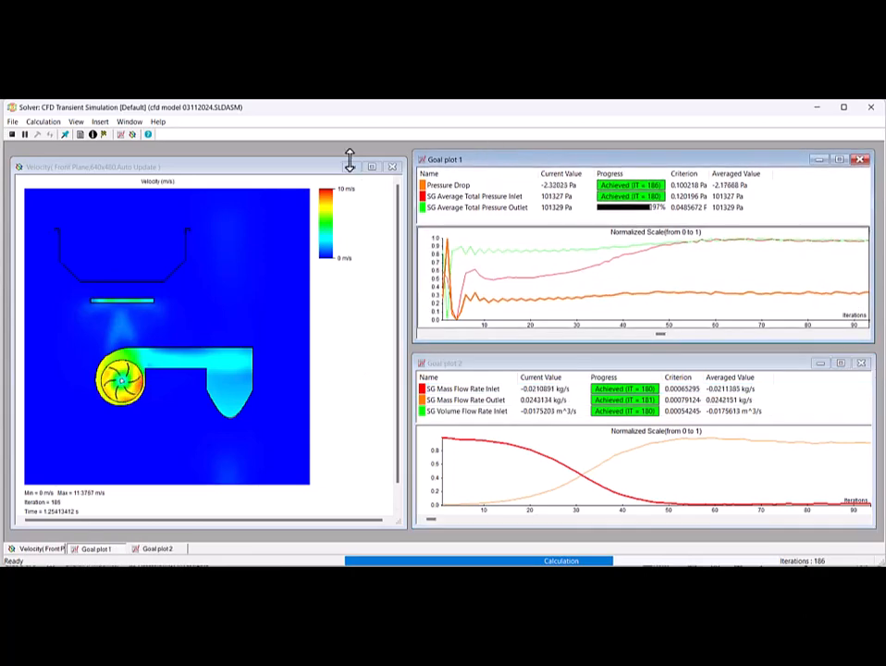
pyautogui.moveTo(333, 160); pyautogui.dragTo(336, 151)
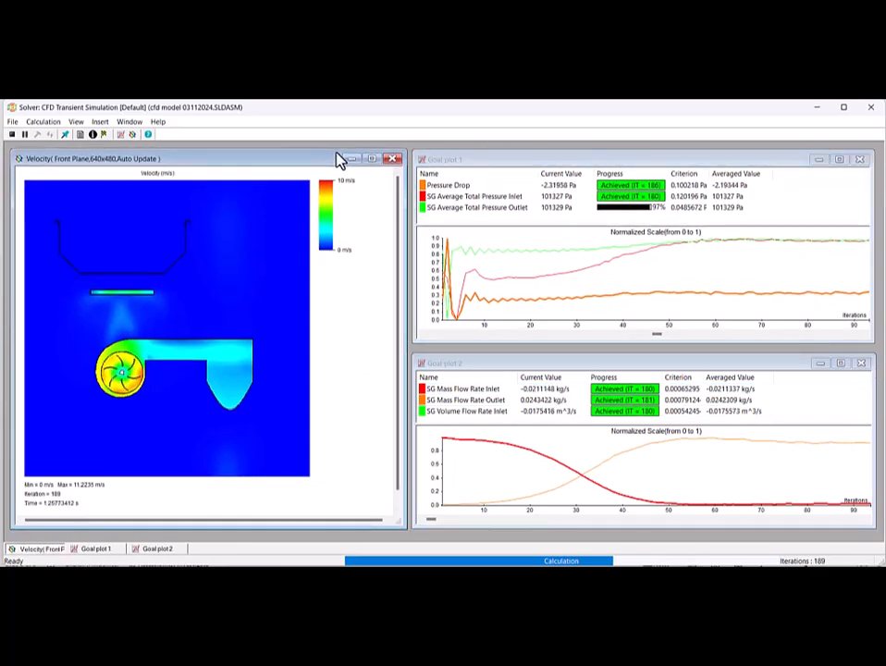
pyautogui.moveTo(453, 356); pyautogui.dragTo(452, 347)
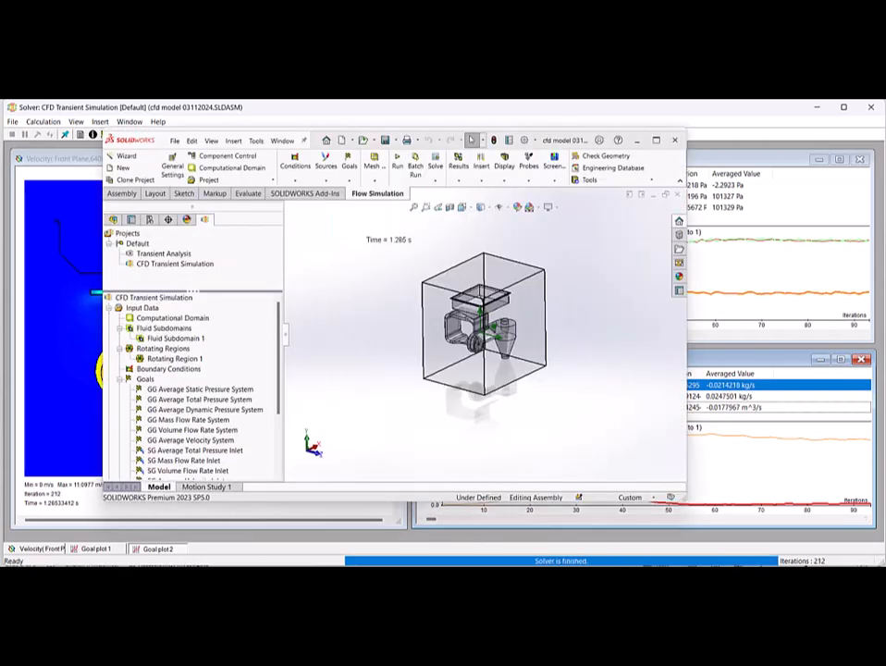
# - Close the finished solver and expand the CFD Transient Simulation's Results in a maximized SOLIDWORKS window
pyautogui.click(11, 122)
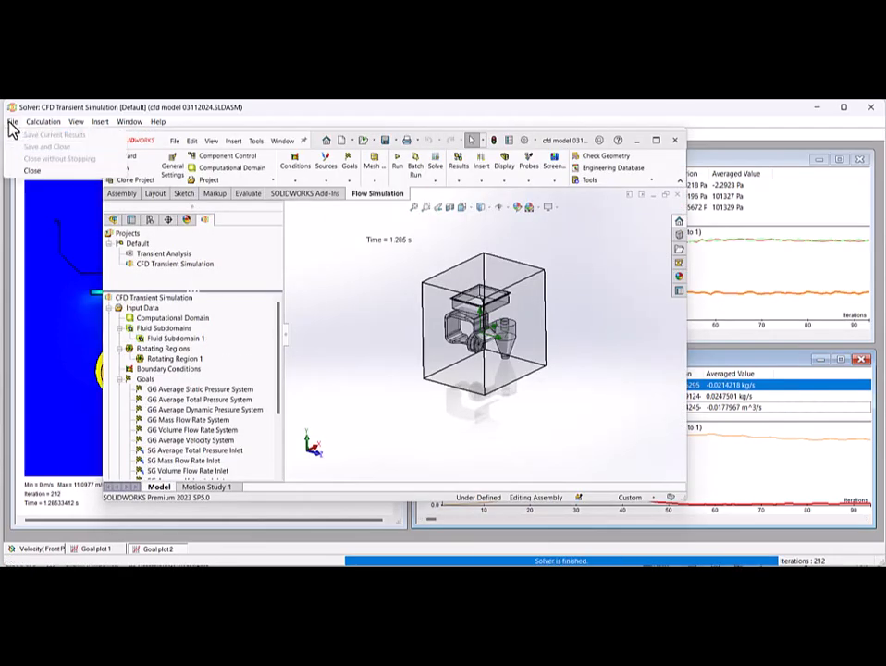
pyautogui.click(31, 173)
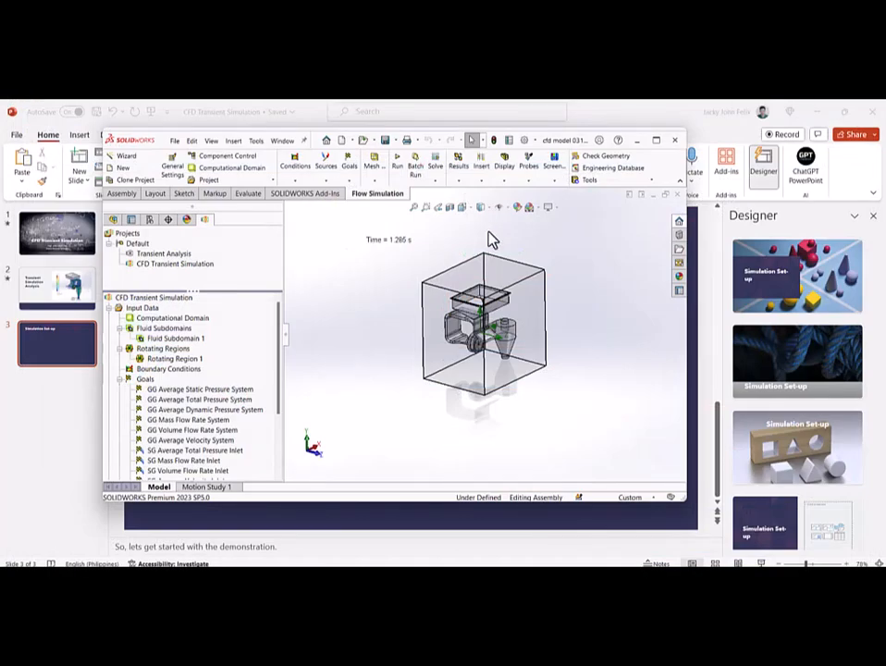
pyautogui.click(655, 142)
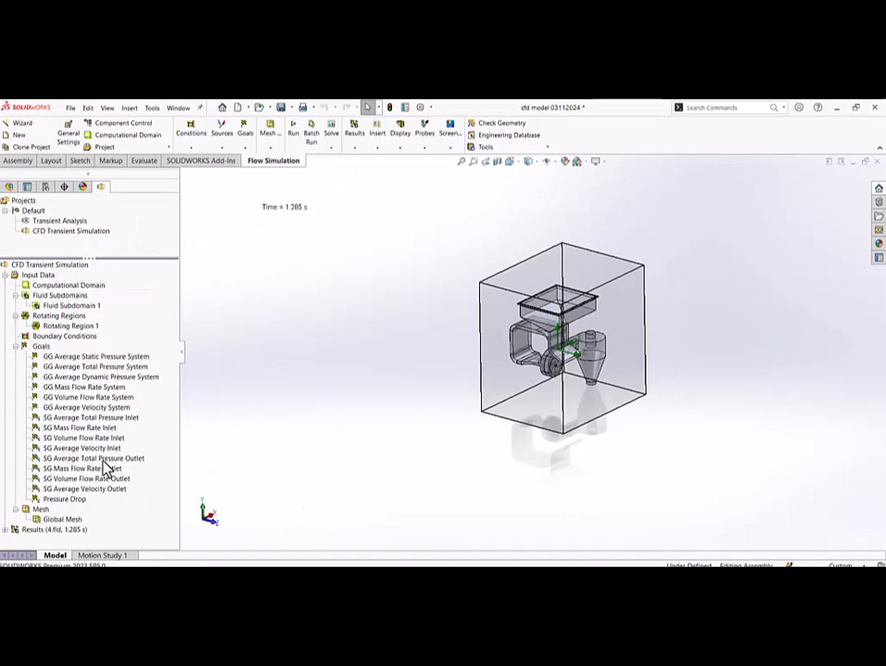
pyautogui.click(12, 532)
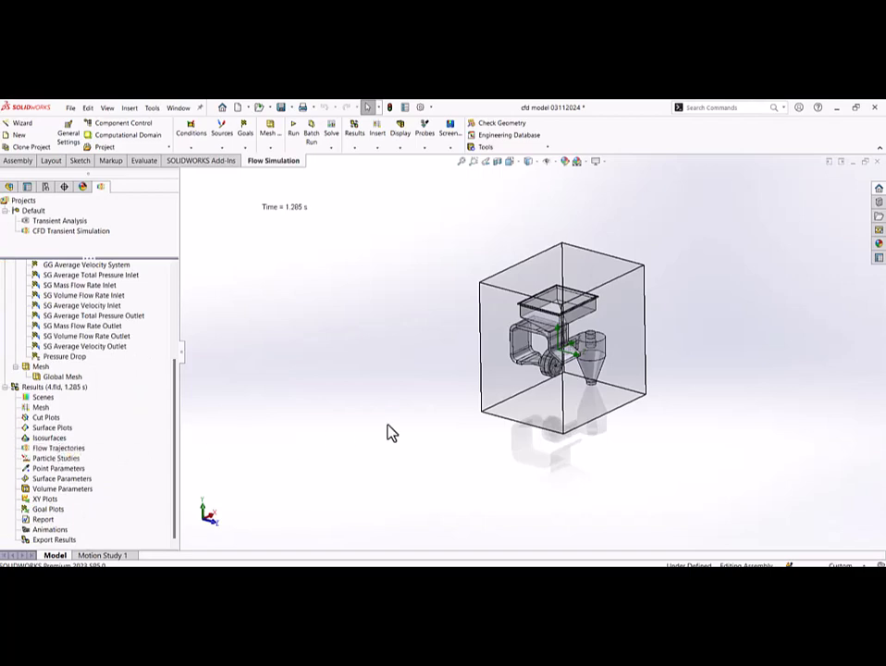
# - Start a Flow Trajectories plot on the inlet's narrow outer face and enable picking of individual starting points
pyautogui.moveTo(588, 371); pyautogui.dragTo(500, 373, button='middle')
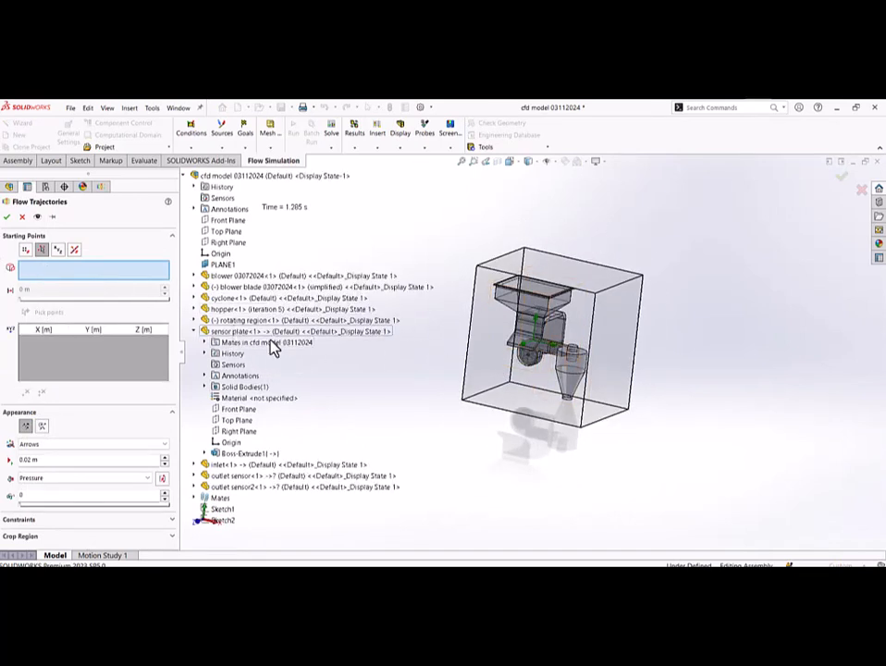
pyautogui.scroll(-8, 518, 350)
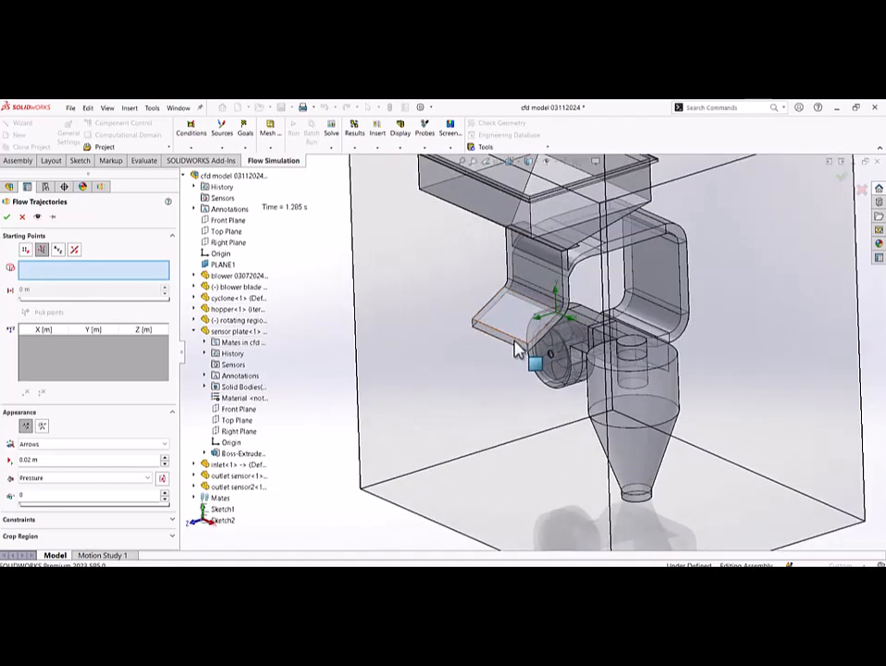
pyautogui.click(515, 343)
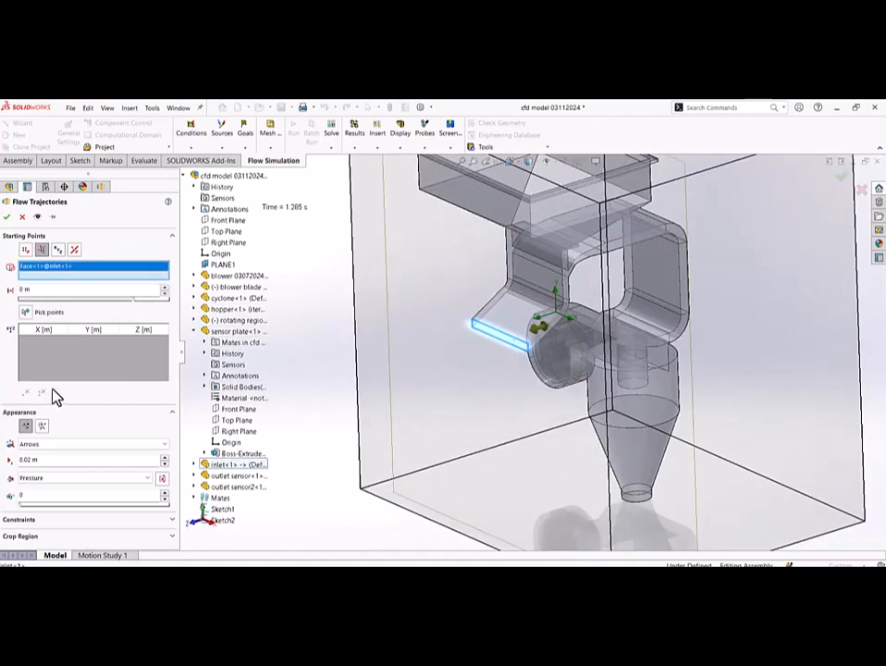
pyautogui.click(26, 314)
# - Pick starting points scattered across the whole inlet face and generate the trajectories as 0.02 m arrows coloured by Pressure
pyautogui.moveTo(313, 356); pyautogui.dragTo(365, 342, button='middle')
pyautogui.scroll(-5, 490, 338)
pyautogui.scroll(-3, 487, 306)
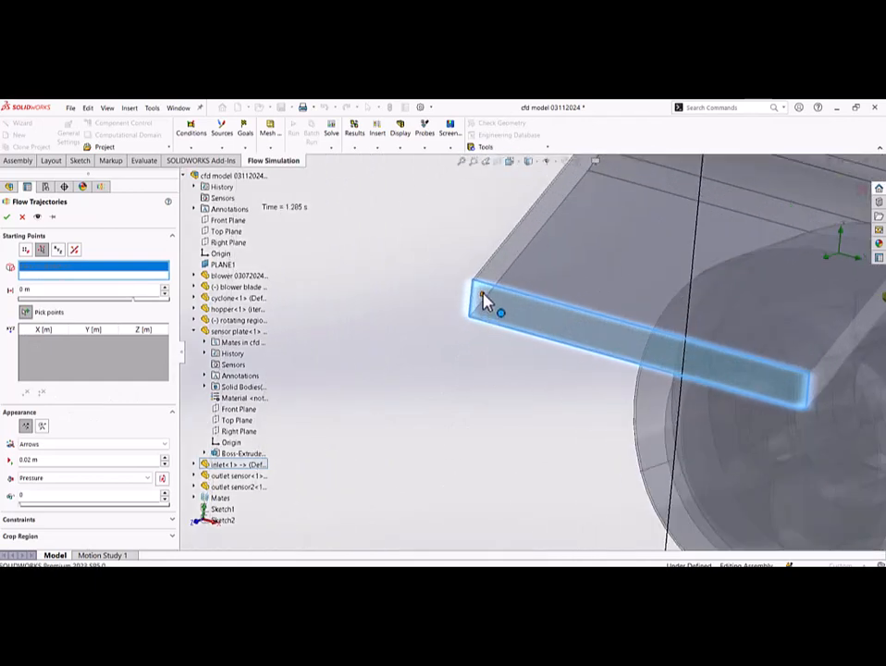
pyautogui.click(490, 307)
pyautogui.click(489, 312)
pyautogui.click(486, 309)
pyautogui.click(485, 316)
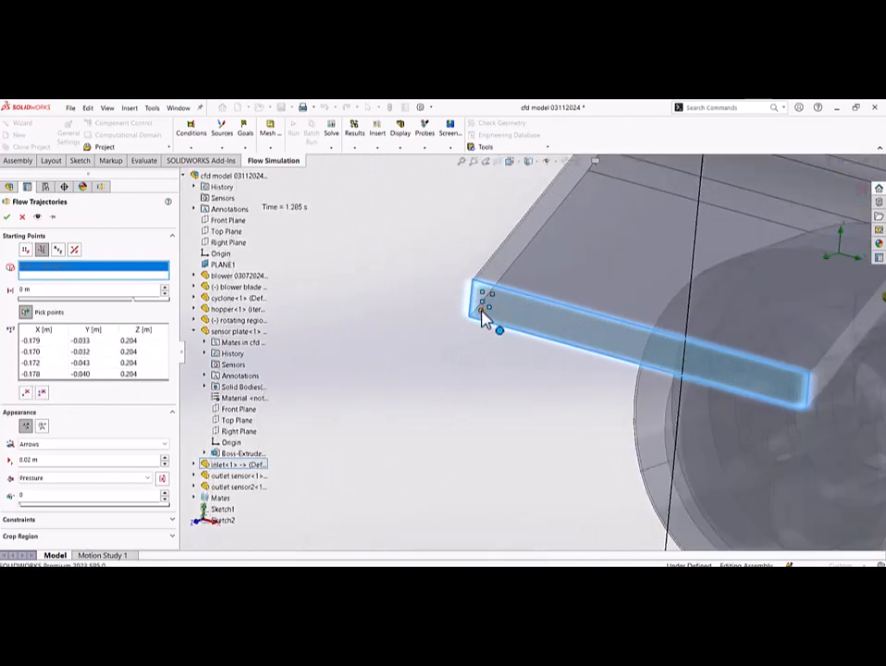
pyautogui.click(511, 307)
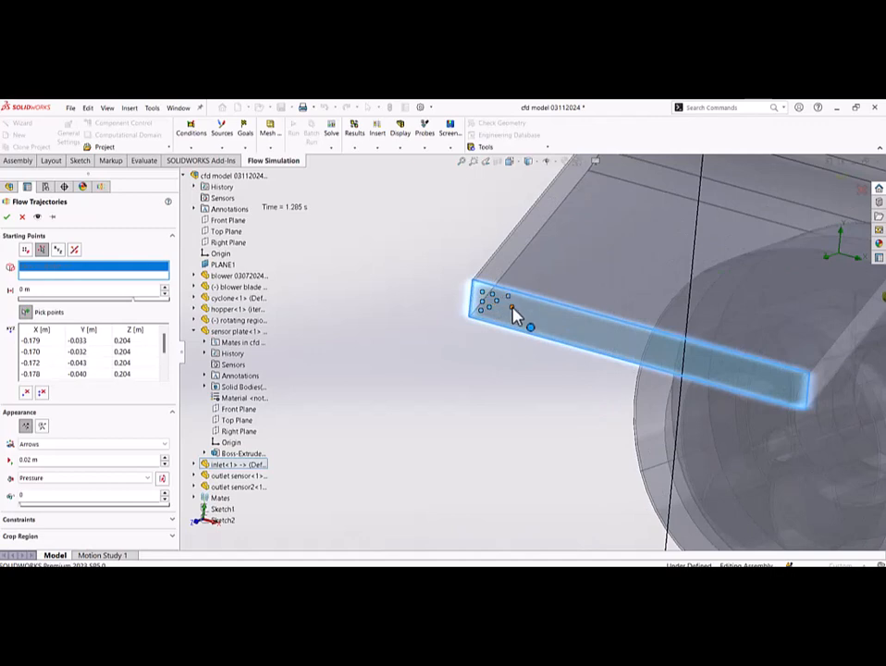
pyautogui.click(502, 312)
pyautogui.click(491, 316)
pyautogui.click(511, 321)
pyautogui.click(529, 308)
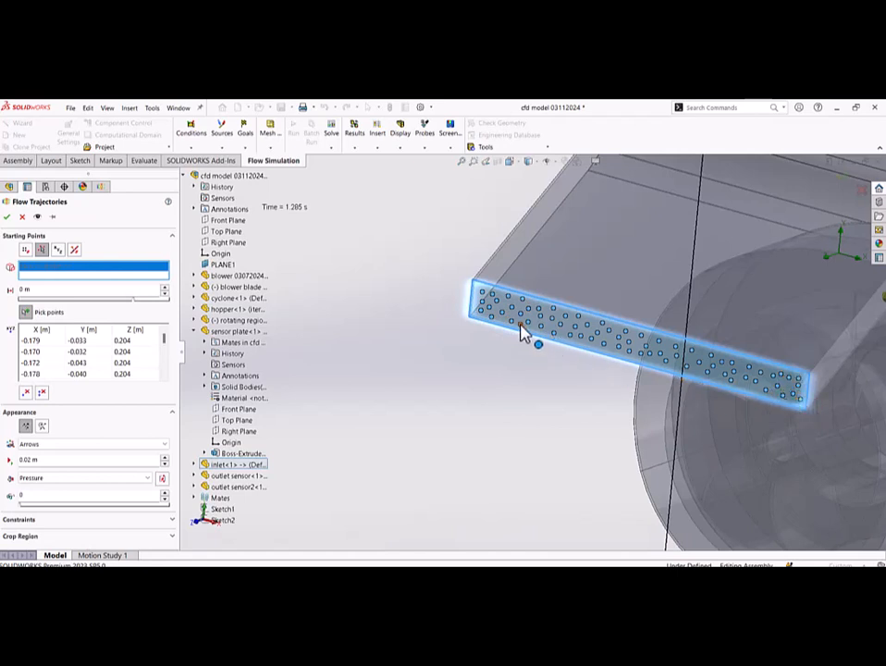
pyautogui.click(8, 218)
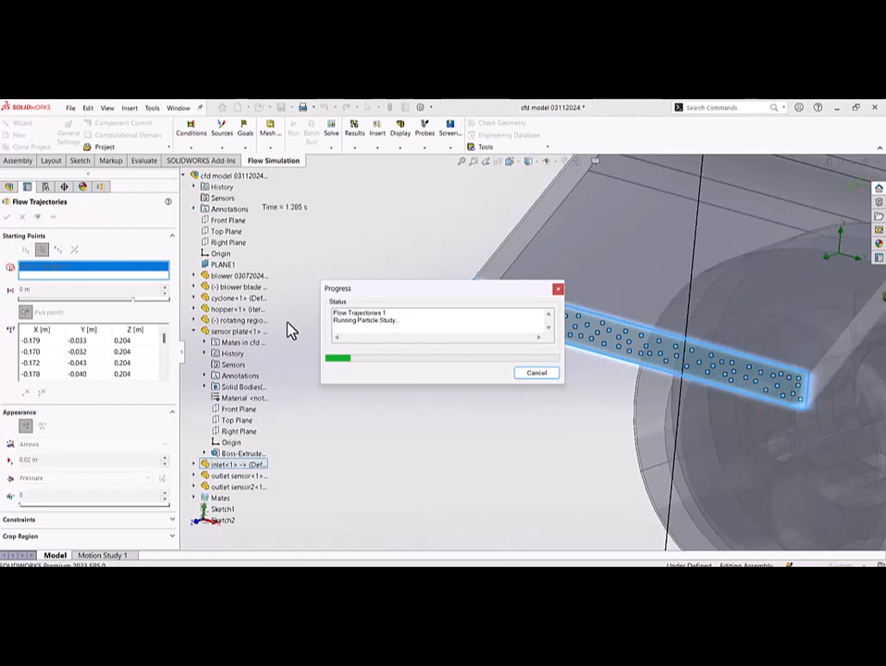
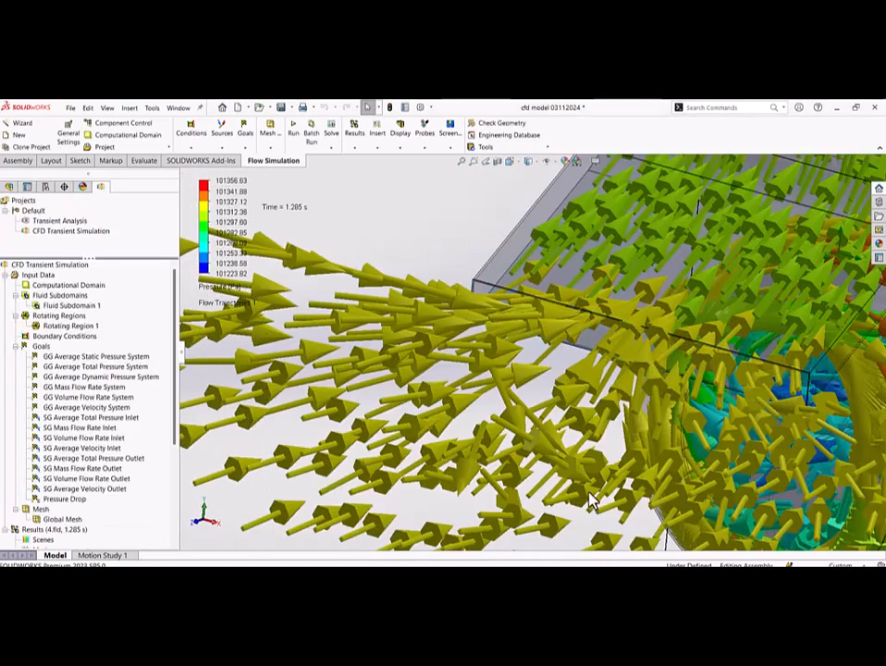
# - Play the Flow Trajectories 1 animation, examine the flow through the whole assembly and stop the playback
pyautogui.press('f')
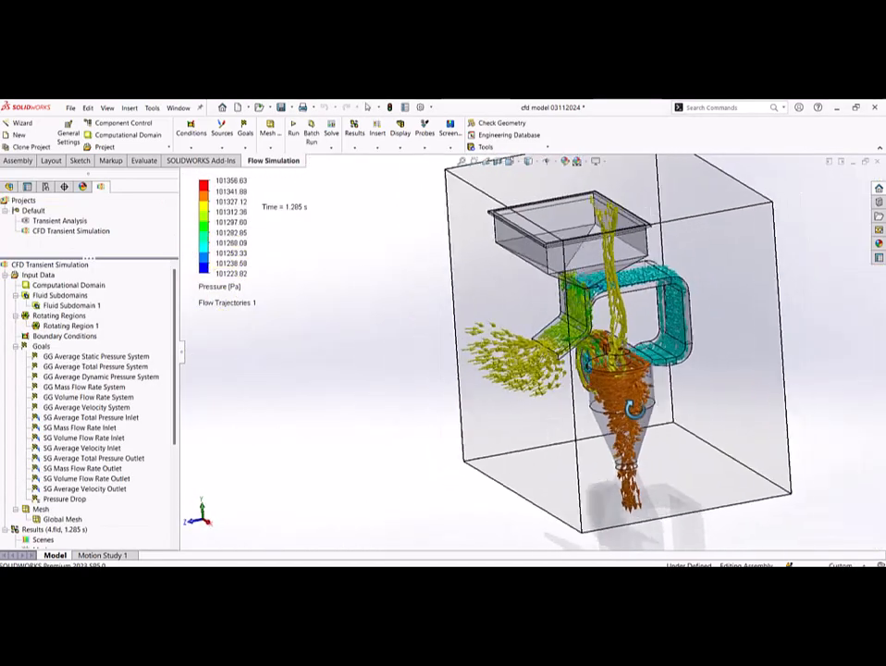
pyautogui.moveTo(638, 370); pyautogui.dragTo(239, 407, button='middle')
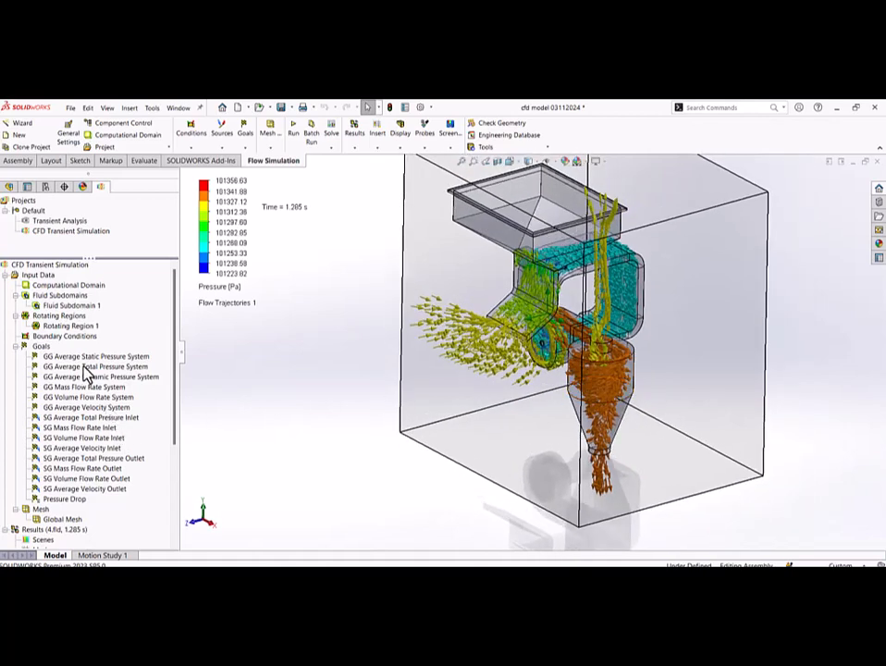
pyautogui.scroll(-3, 72, 481)
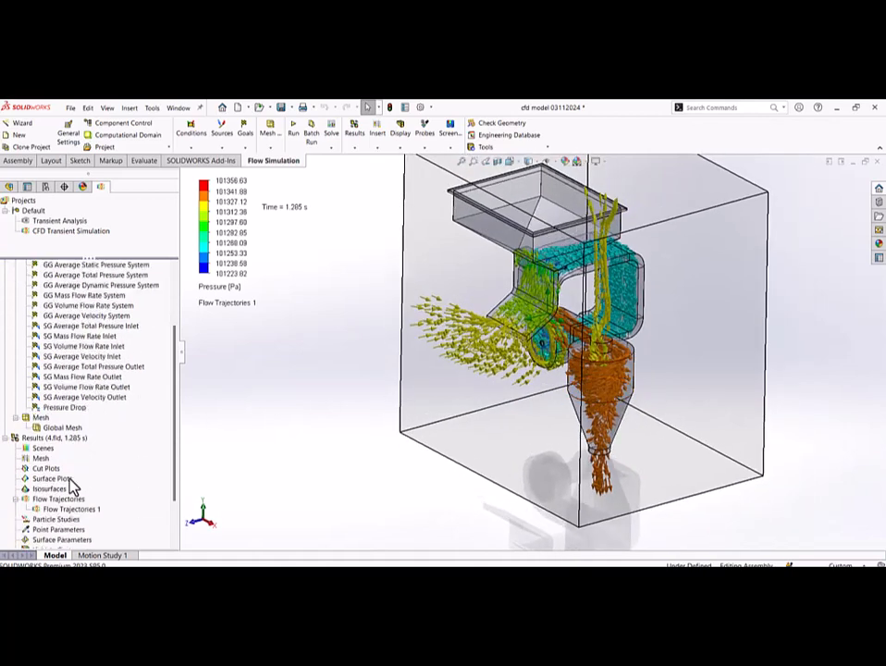
pyautogui.rightClick(61, 511)
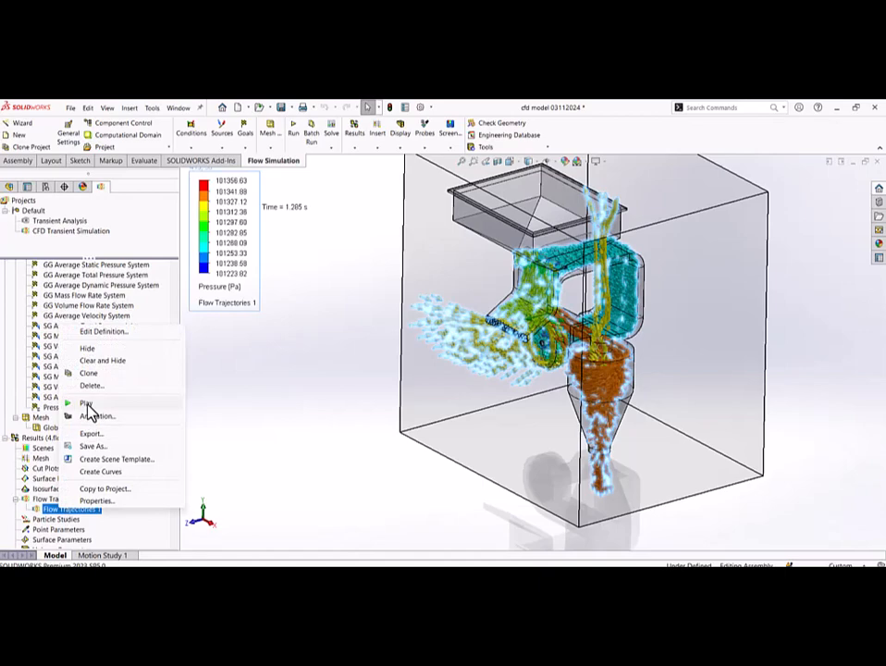
pyautogui.click(86, 404)
pyautogui.moveTo(464, 500); pyautogui.dragTo(583, 447, button='middle')
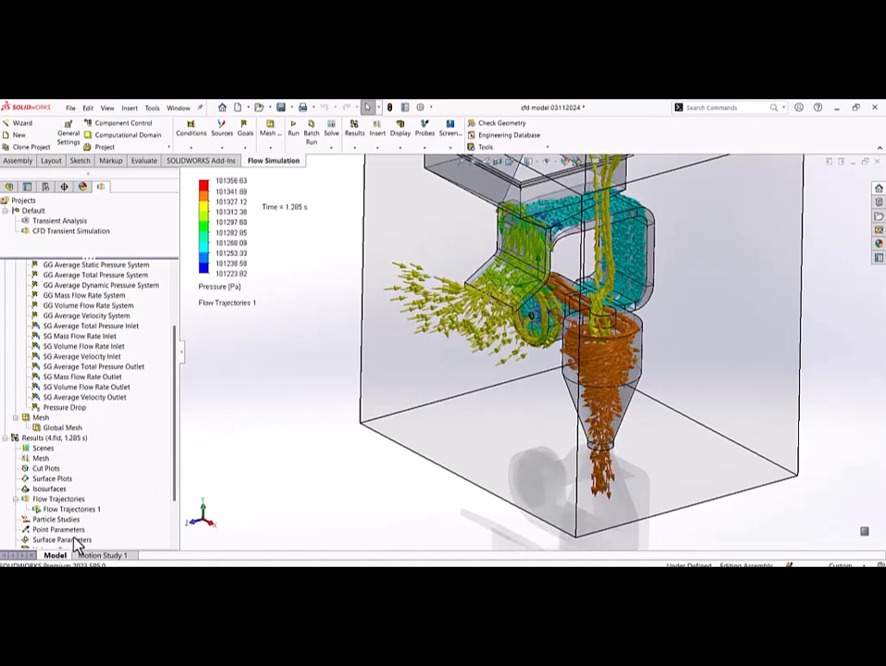
pyautogui.rightClick(70, 509)
pyautogui.click(98, 407)
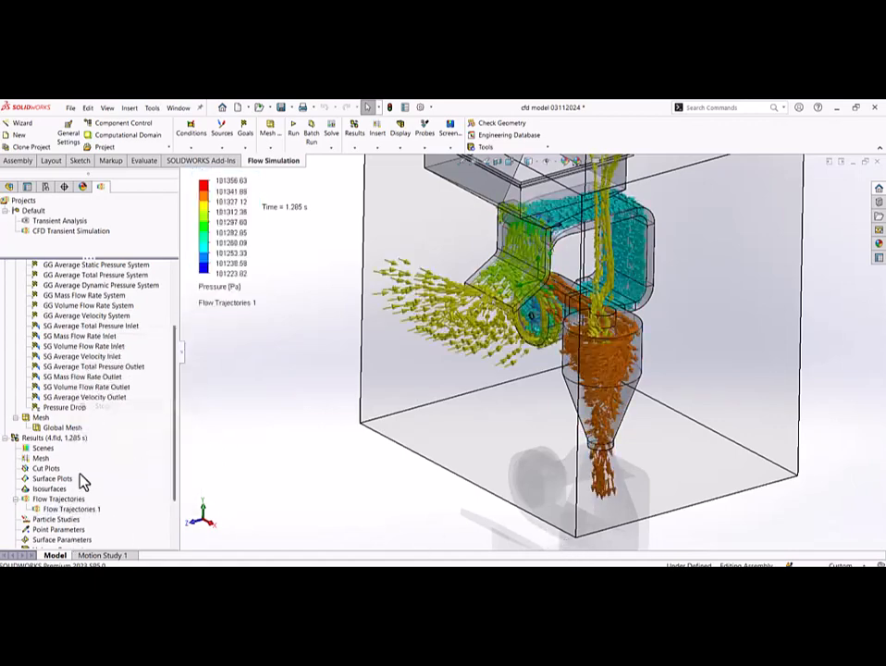
# - Edit Flow Trajectories 1 to use a smaller arrow size
pyautogui.rightClick(71, 510)
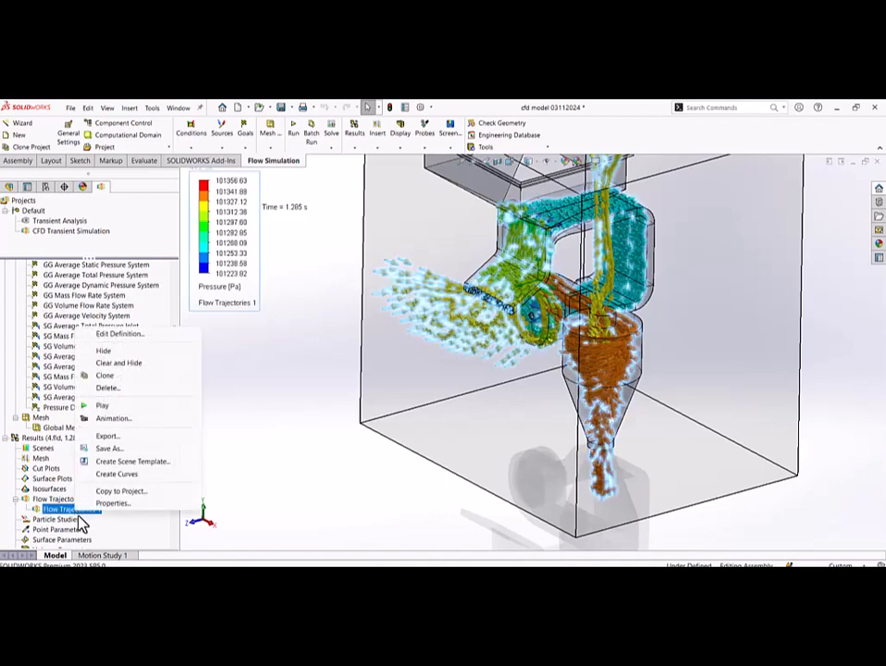
pyautogui.click(107, 336)
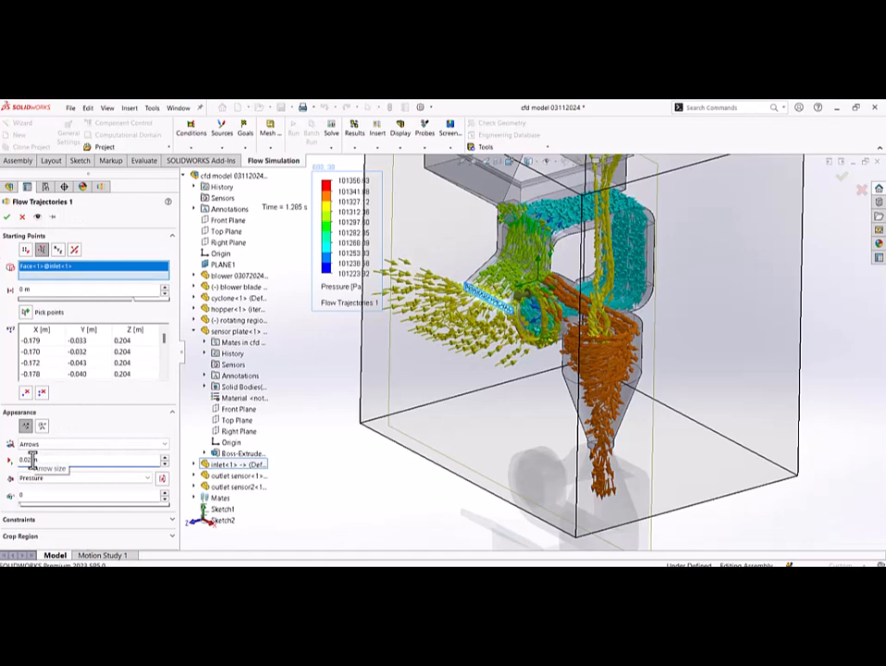
pyautogui.click(6, 218)
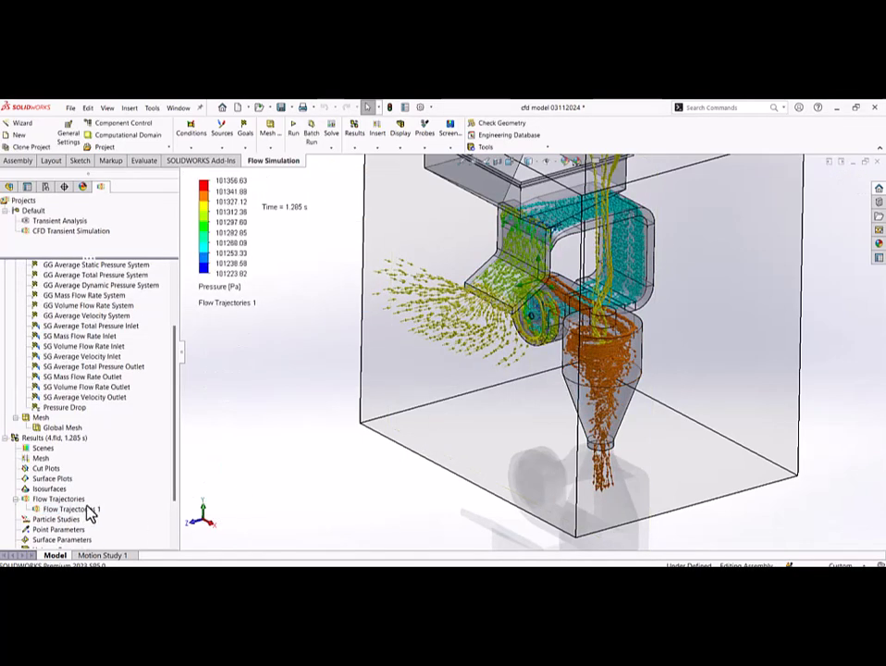
# - Replay Flow Trajectories 1 with the smaller arrows and examine the flow around the inlet, blower and cyclone
pyautogui.rightClick(81, 513)
pyautogui.click(111, 401)
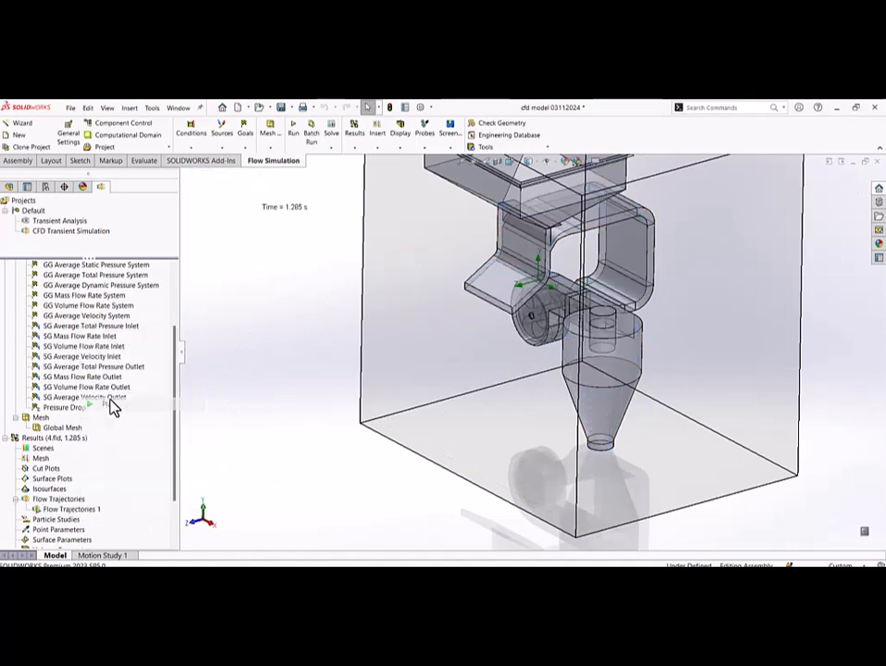
pyautogui.scroll(3, 524, 411)
pyautogui.scroll(-3, 574, 407)
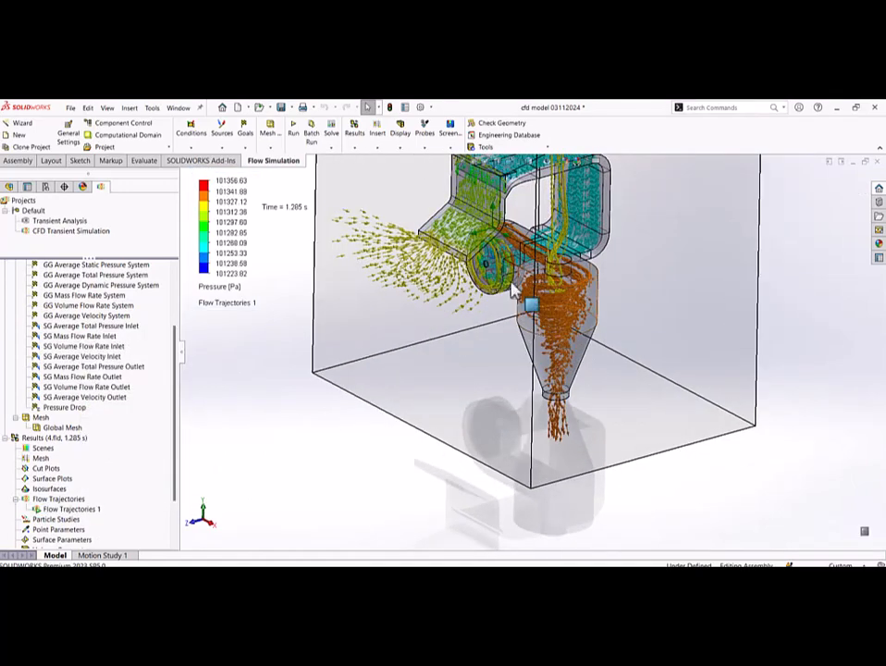
pyautogui.scroll(3, 527, 280)
pyautogui.moveTo(571, 307); pyautogui.dragTo(555, 324, button='middle')
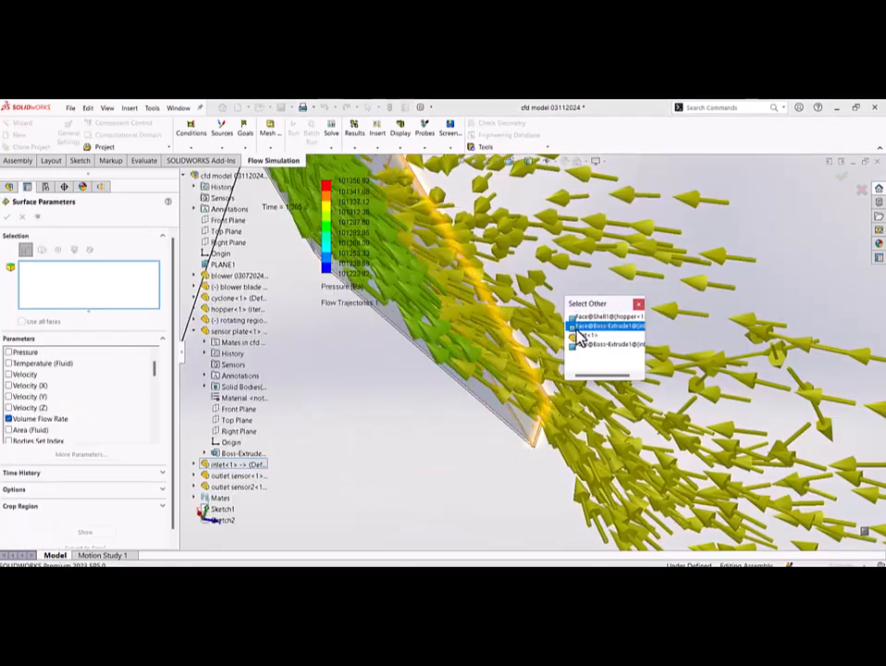
# - Pick the inlet component's opening face for Surface Parameters and create the Mass Flow Rate and Volume Flow Rate result
pyautogui.press('Escape')
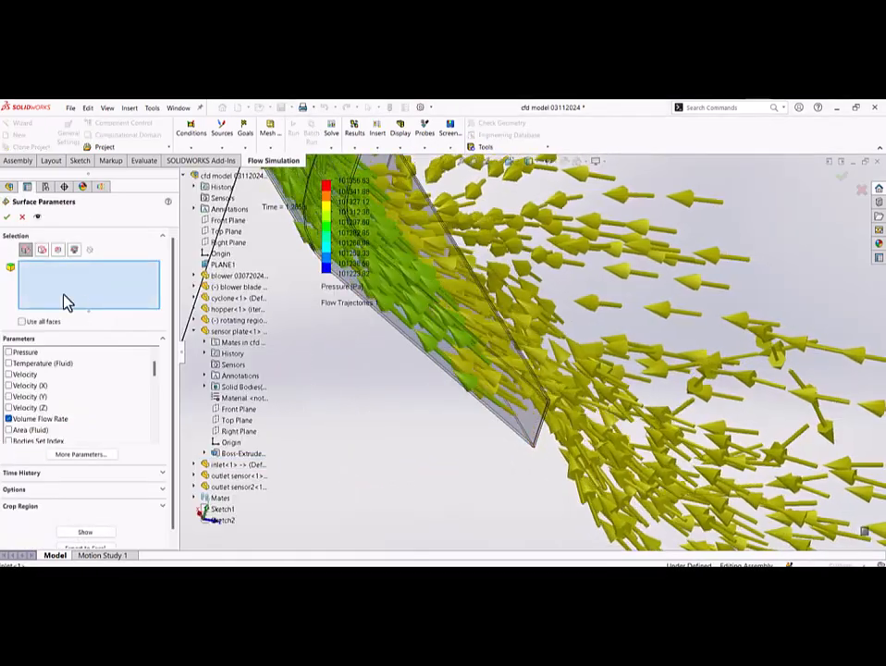
pyautogui.scroll(5, 528, 396)
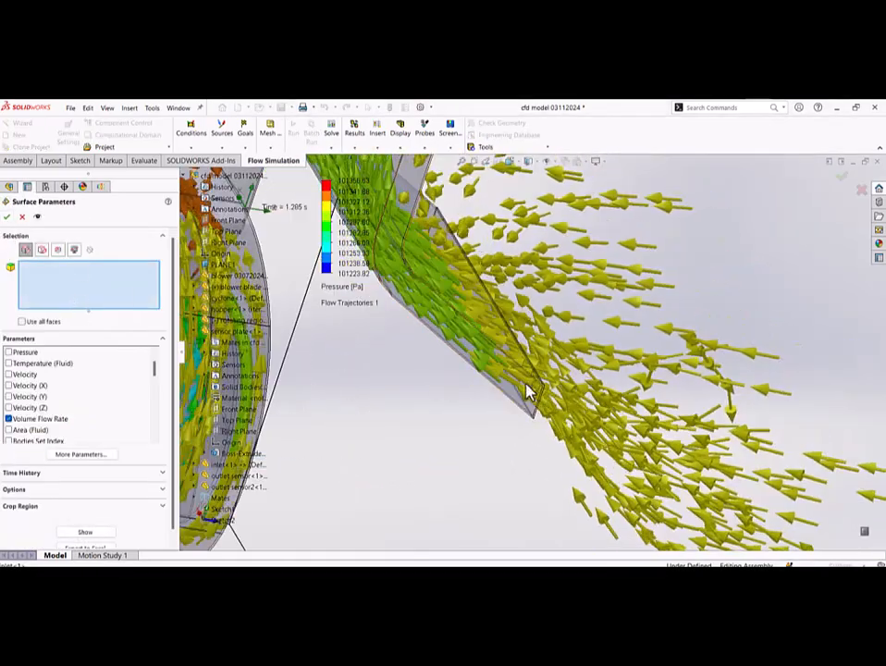
pyautogui.moveTo(546, 388); pyautogui.dragTo(500, 374, button='middle')
pyautogui.scroll(-3, 544, 379)
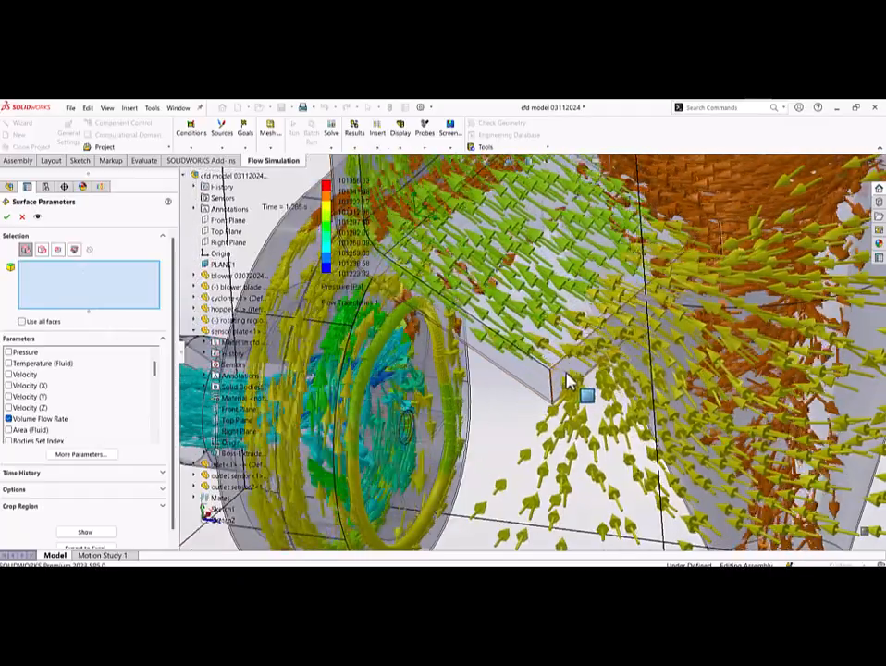
pyautogui.click(567, 375)
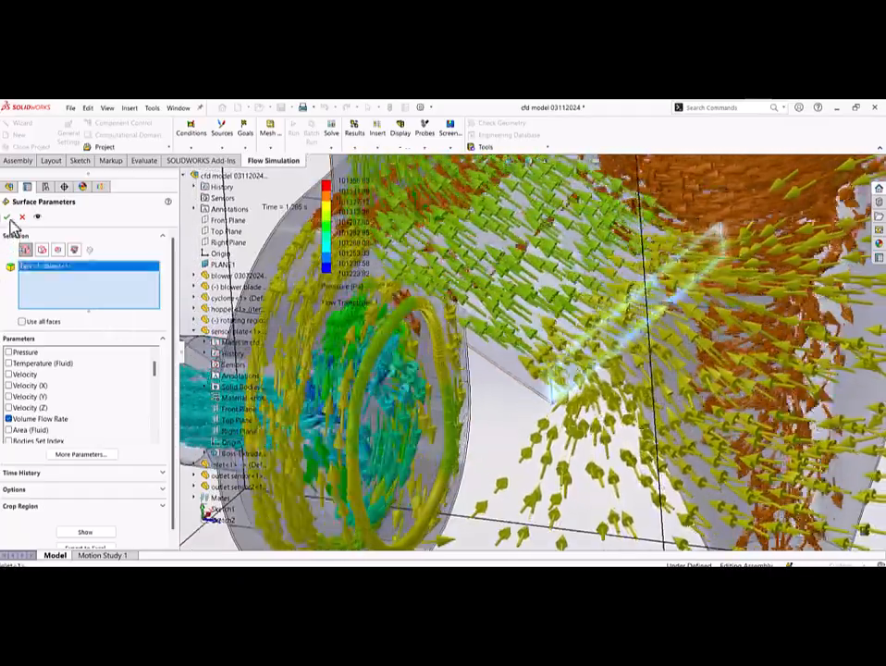
pyautogui.click(7, 216)
# - Show the callout of Surface Parameters 1 and place it just below the blower
pyautogui.scroll(3, 588, 391)
pyautogui.scroll(6, 588, 391)
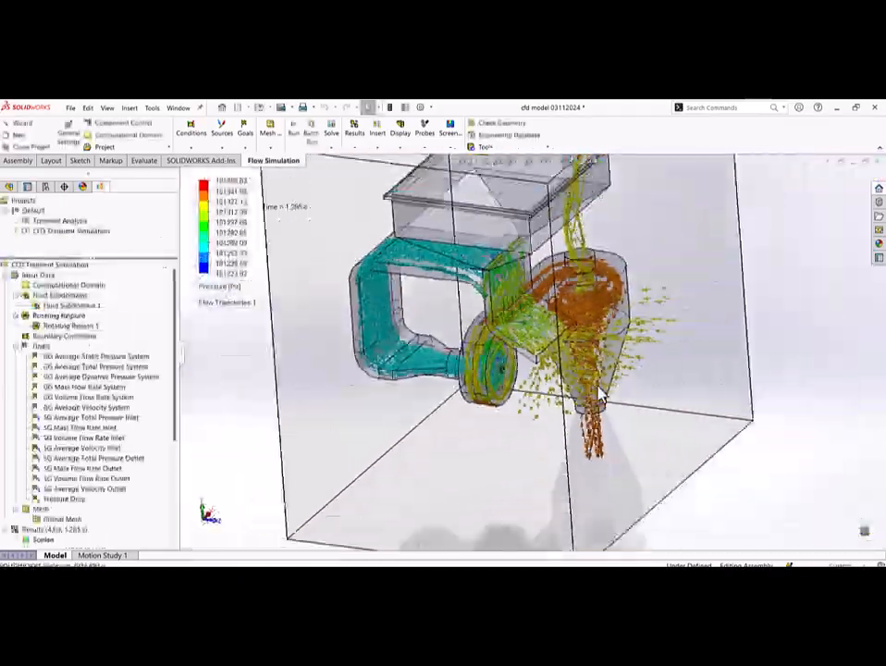
pyautogui.doubleClick(49, 534)
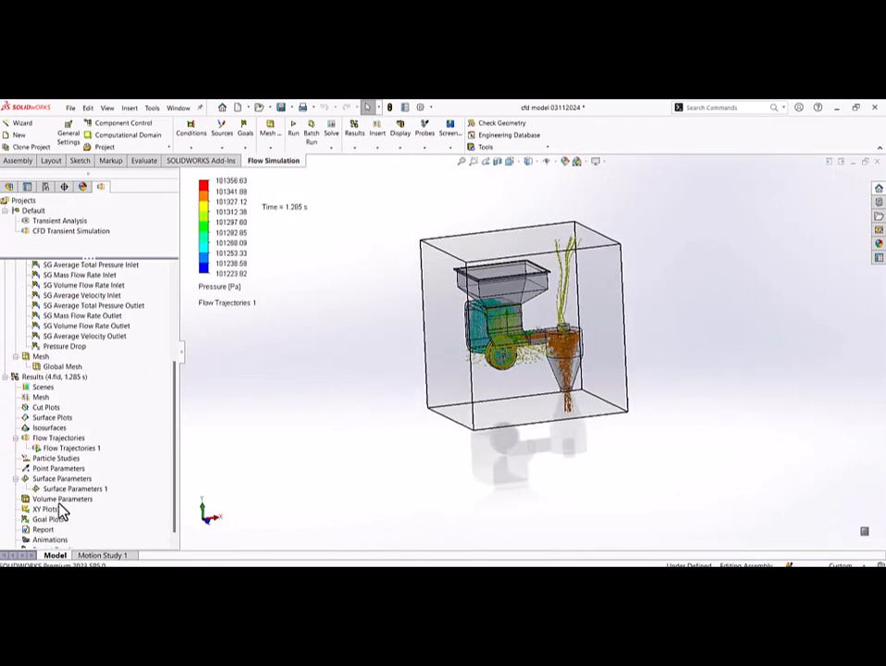
pyautogui.click(66, 479)
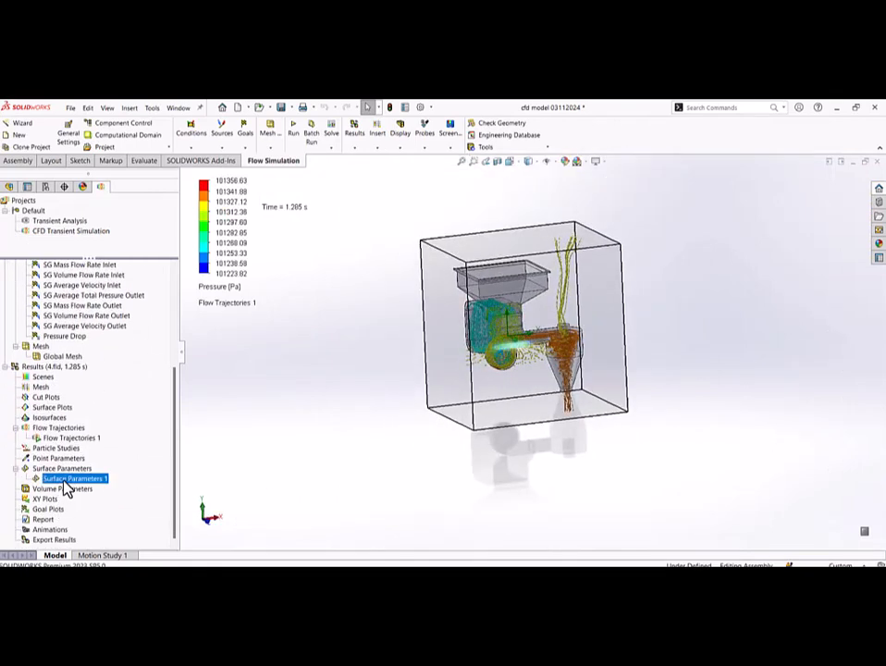
pyautogui.rightClick(65, 478)
pyautogui.click(93, 403)
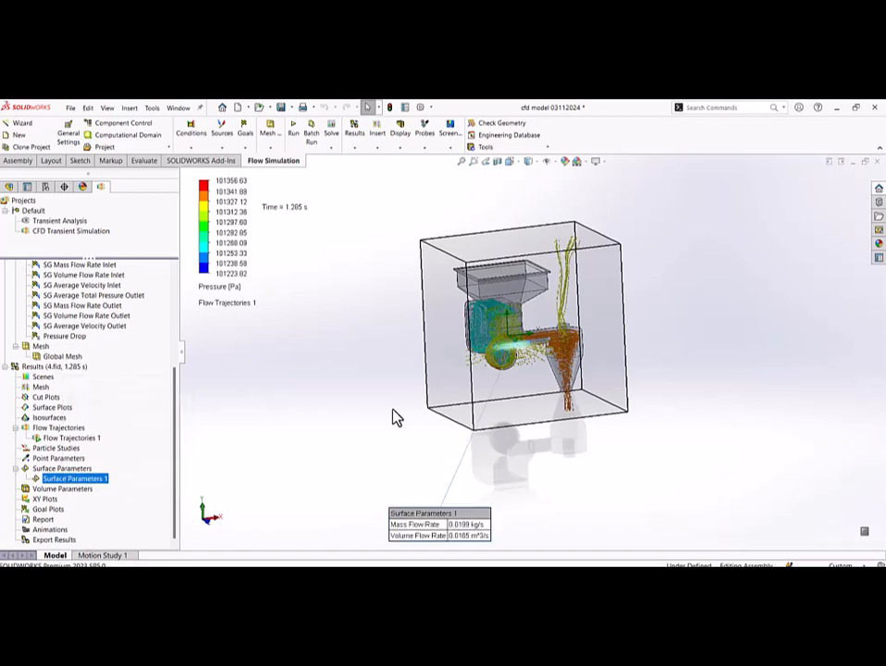
pyautogui.moveTo(453, 514); pyautogui.dragTo(502, 418)
pyautogui.scroll(-5, 506, 396)
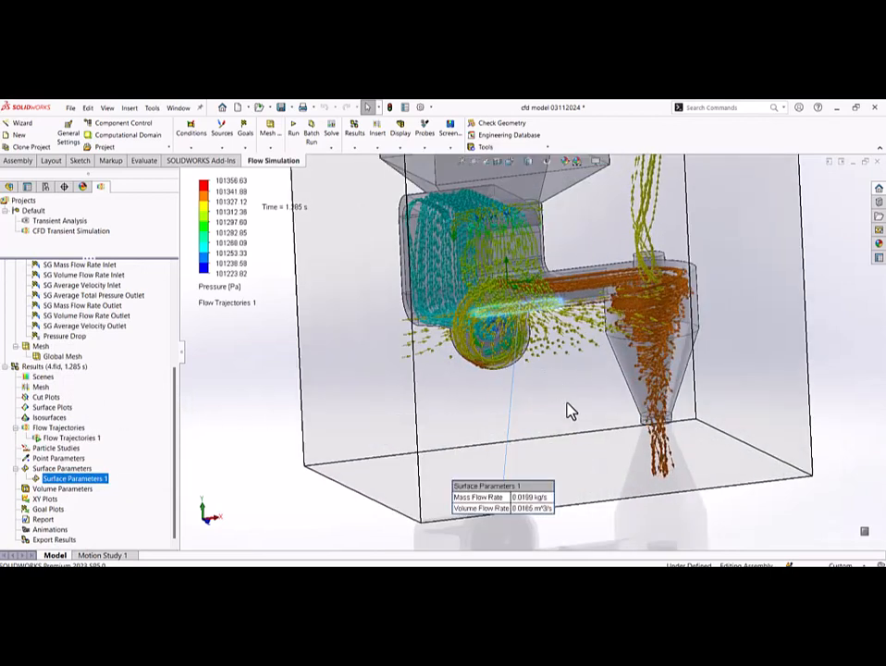
pyautogui.moveTo(509, 493); pyautogui.dragTo(550, 421)
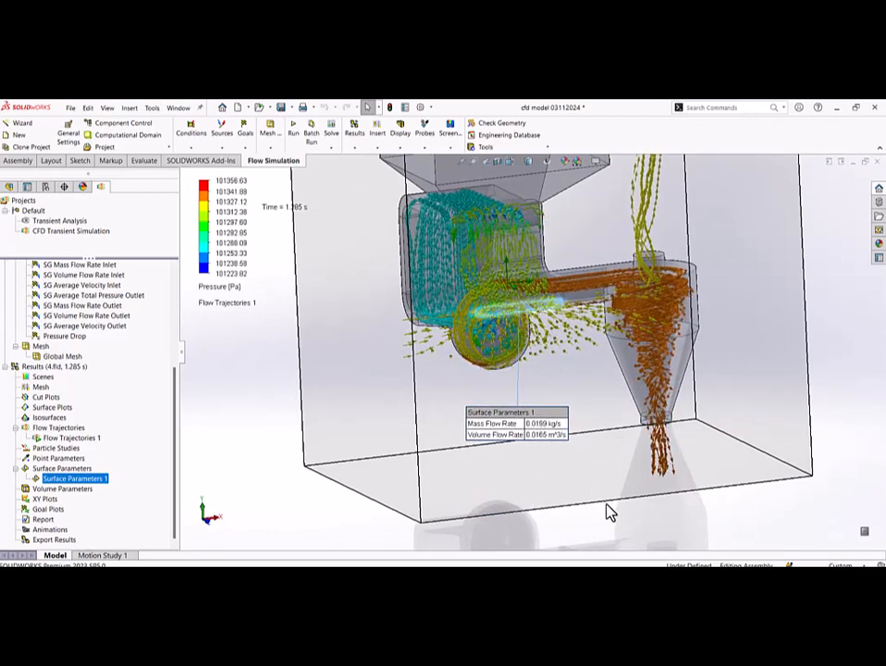
# - Hide the flow trajectories and create a surface plot of Pressure contours with 10 levels on the sensor plate face
pyautogui.scroll(3, 609, 512)
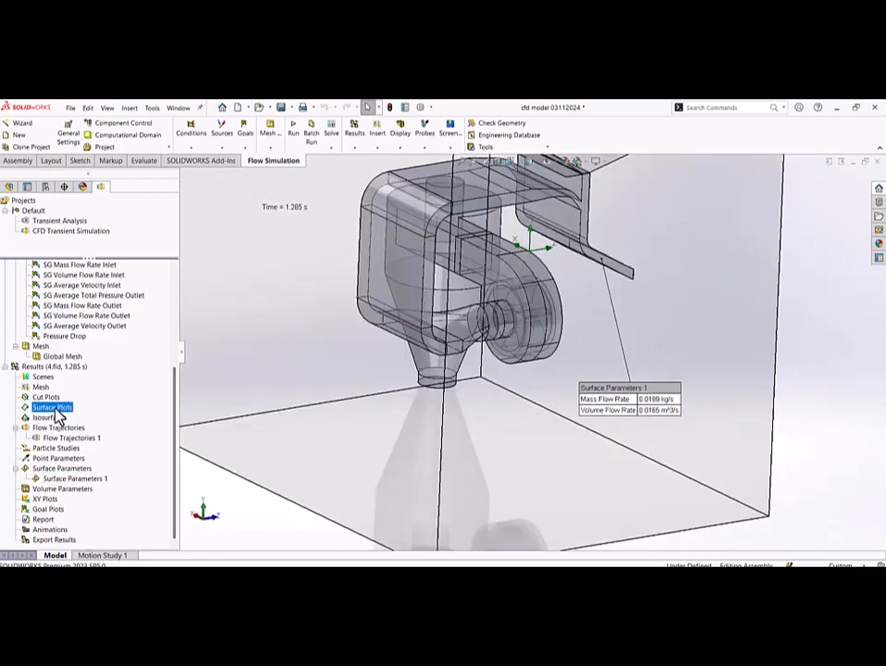
pyautogui.rightClick(56, 408)
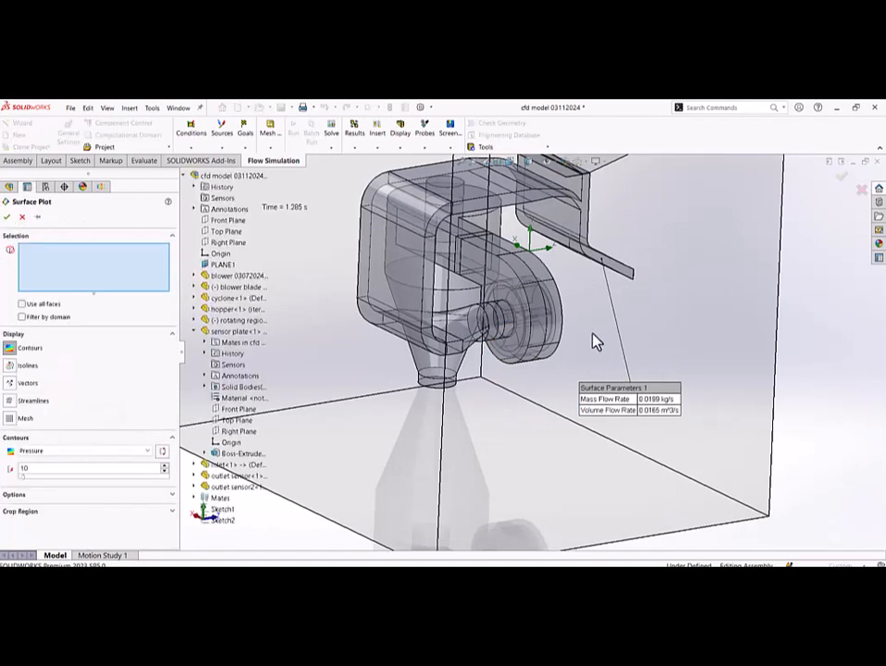
pyautogui.moveTo(594, 340); pyautogui.dragTo(475, 358, button='middle')
pyautogui.scroll(-4, 540, 278)
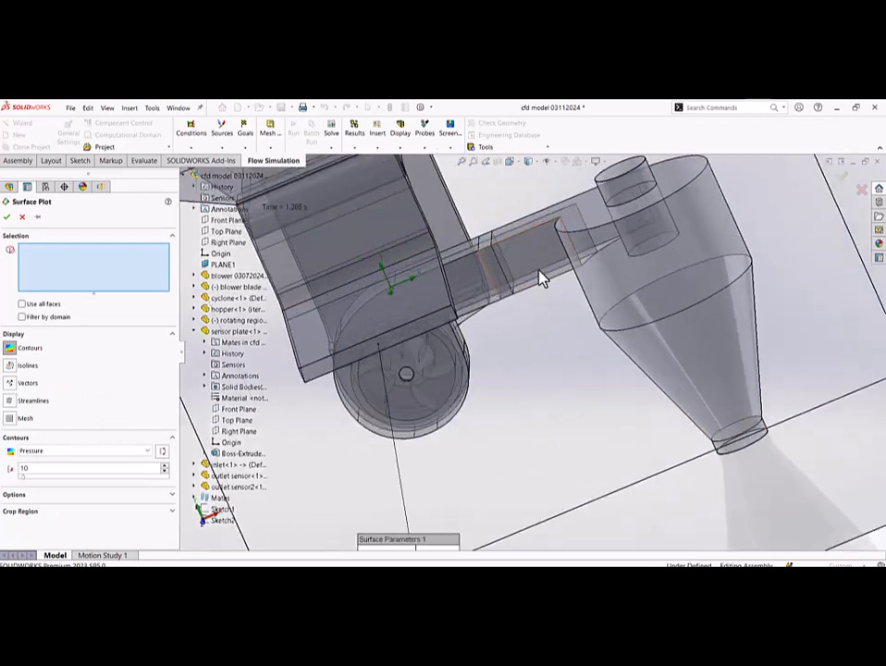
pyautogui.moveTo(542, 280); pyautogui.dragTo(546, 255, button='middle')
pyautogui.rightClick(533, 226)
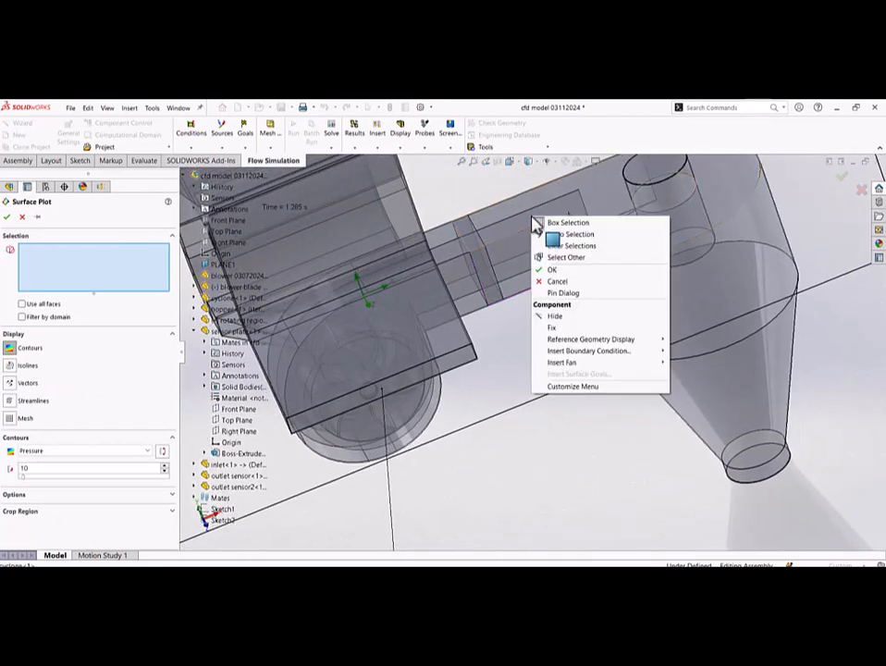
pyautogui.click(553, 262)
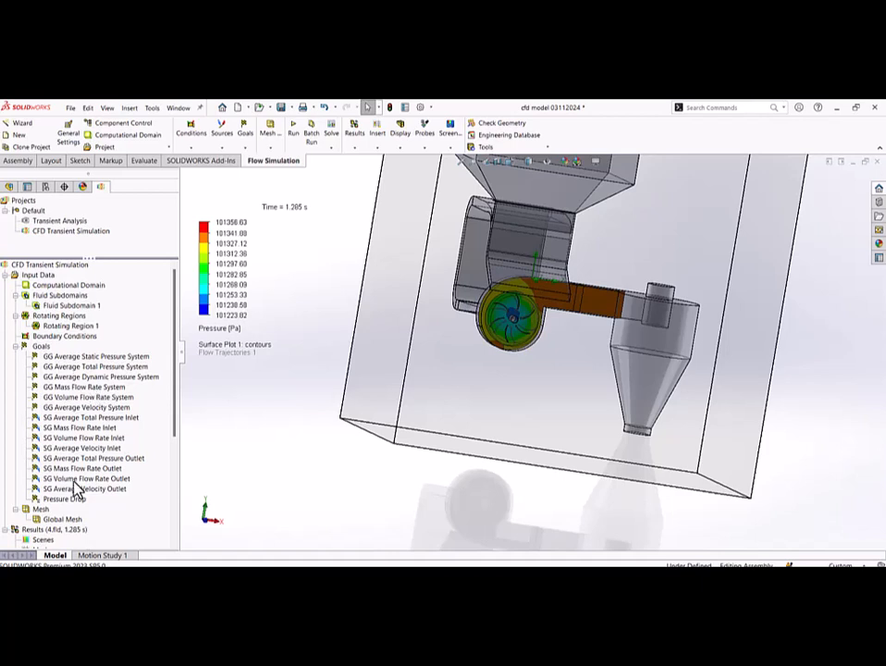
# - Edit Surface Plot 1 to display Vectors together with the pressure contours
pyautogui.scroll(-5, 77, 490)
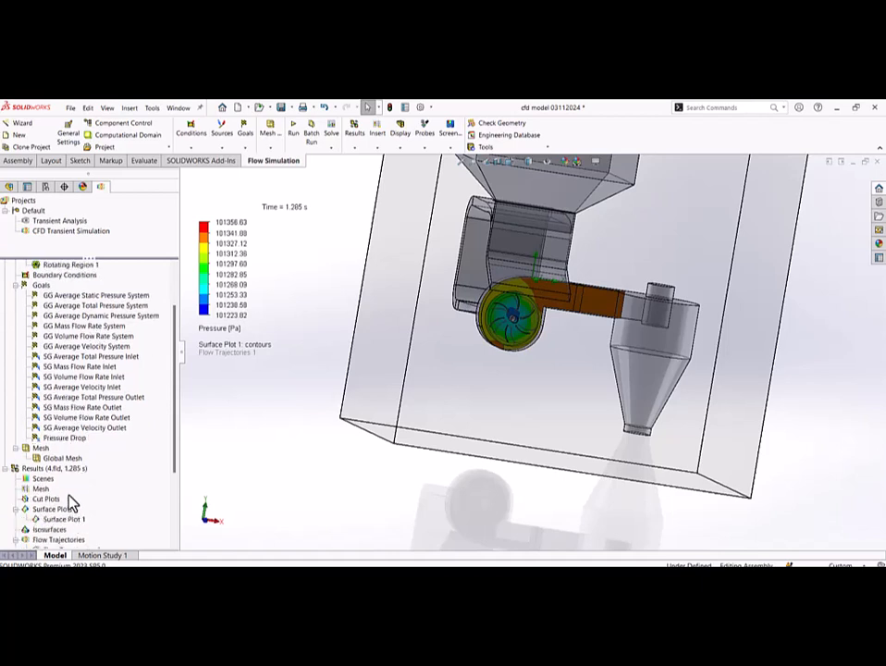
pyautogui.click(63, 457)
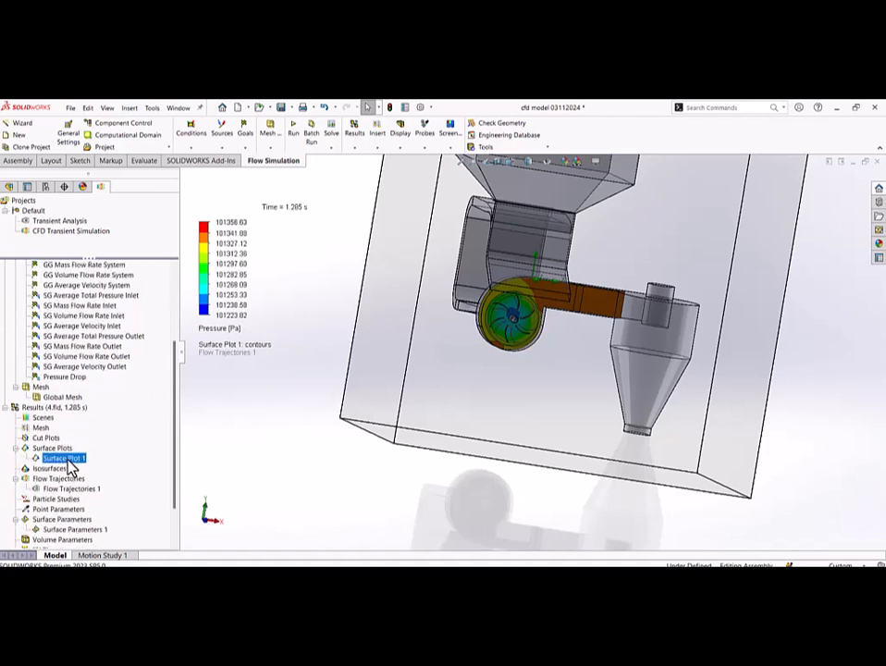
pyautogui.rightClick(63, 458)
pyautogui.click(103, 292)
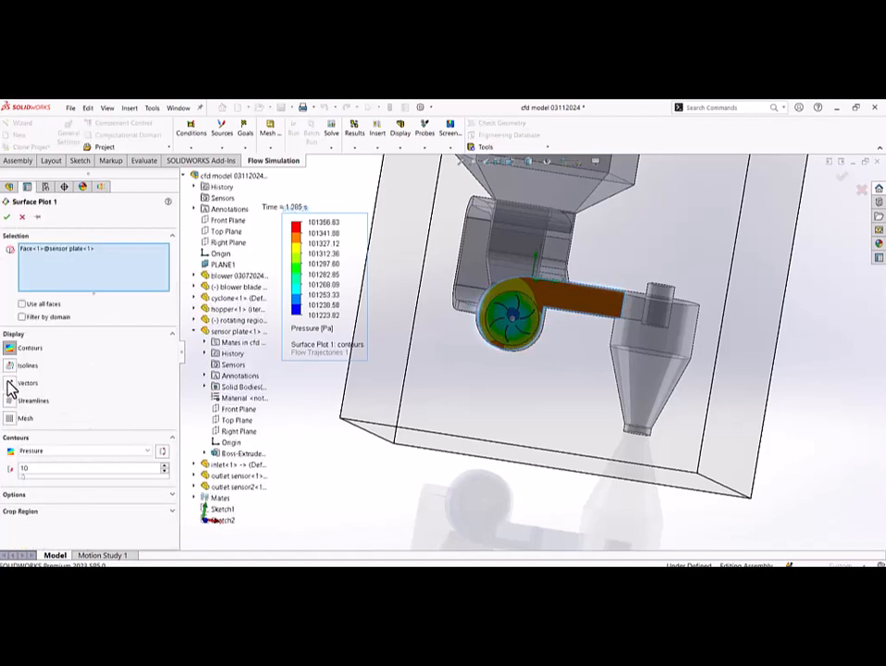
pyautogui.click(9, 384)
pyautogui.click(7, 218)
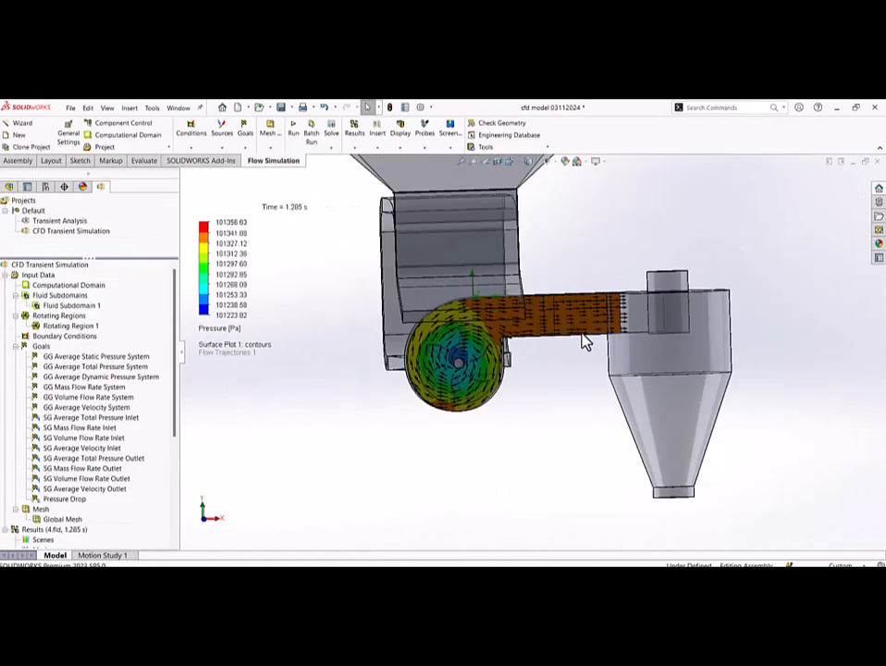
# - View the surface plot face-on and switch its contour parameter to Velocity
pyautogui.scroll(3, 497, 227)
pyautogui.rightClick(524, 238)
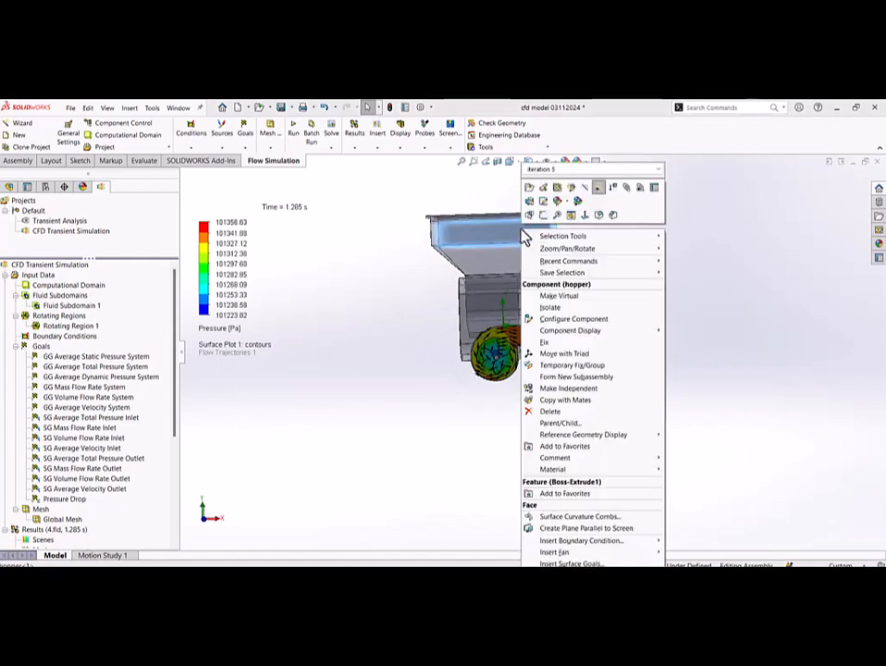
pyautogui.scroll(-6, 584, 233)
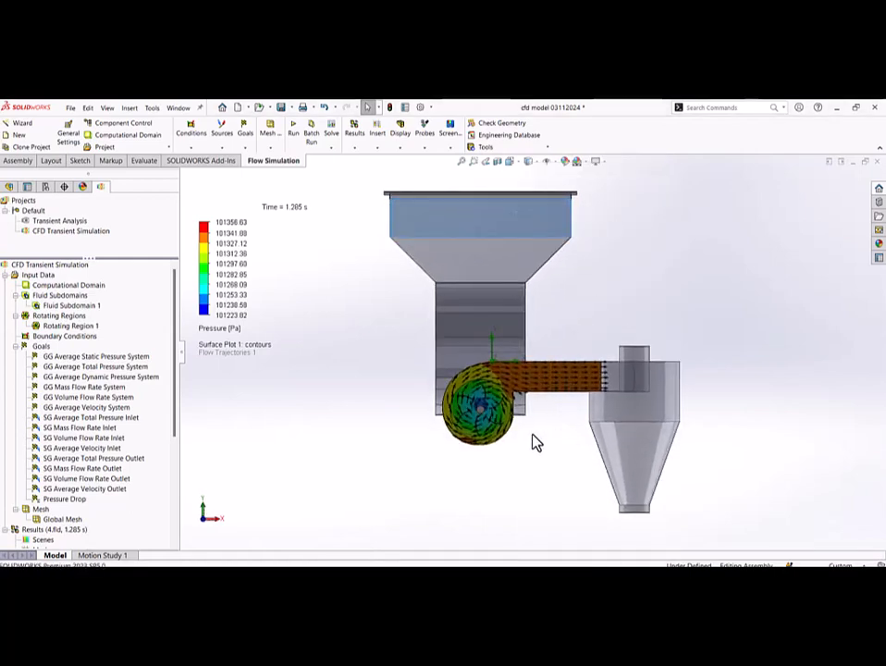
pyautogui.scroll(-2, 524, 427)
pyautogui.scroll(2, 469, 419)
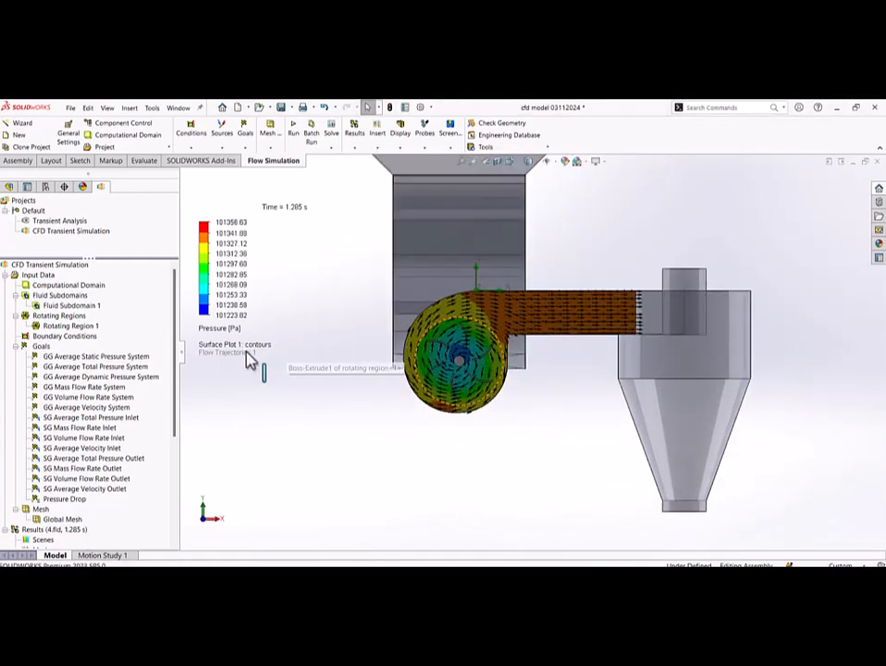
pyautogui.click(229, 333)
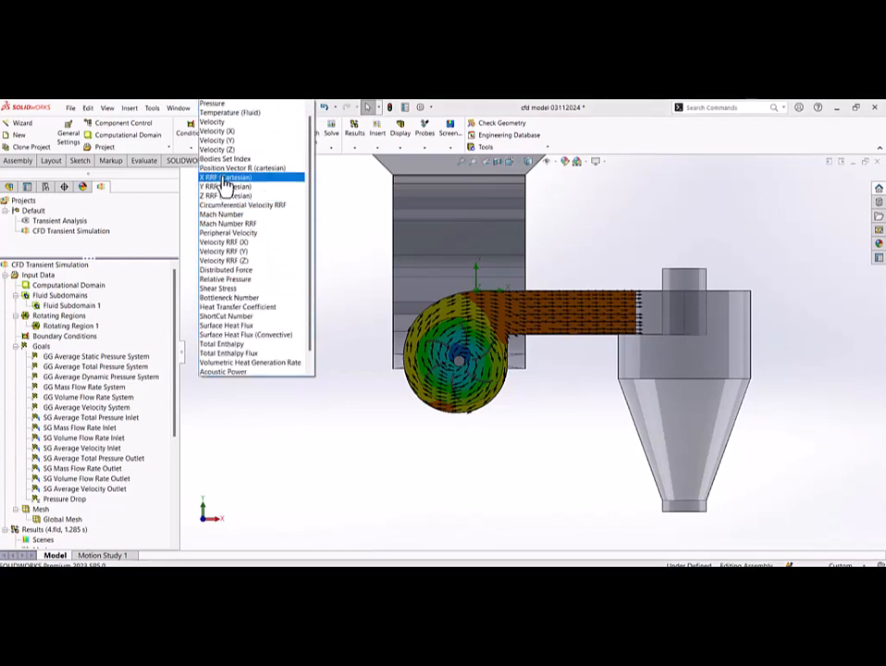
pyautogui.click(219, 121)
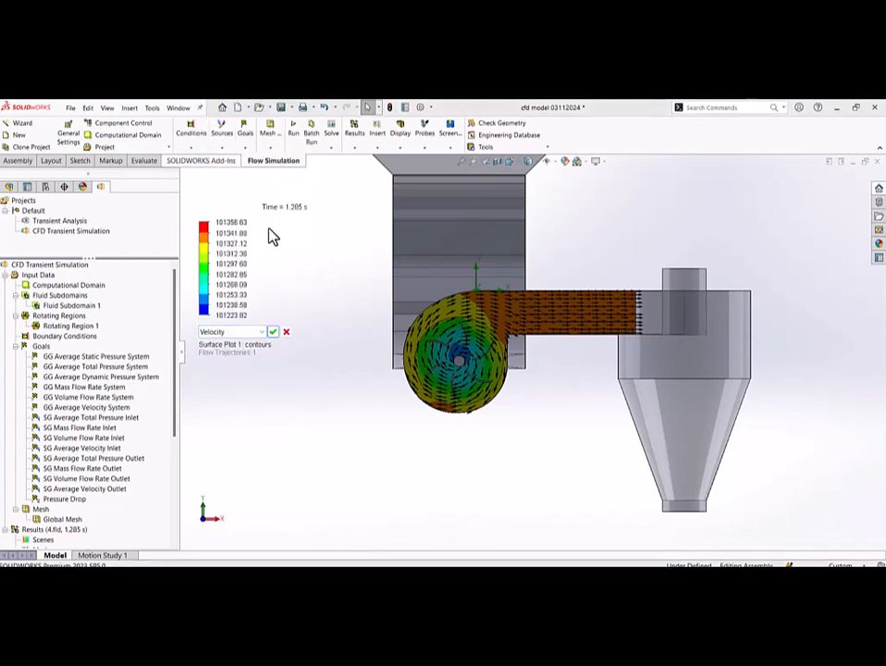
pyautogui.click(273, 333)
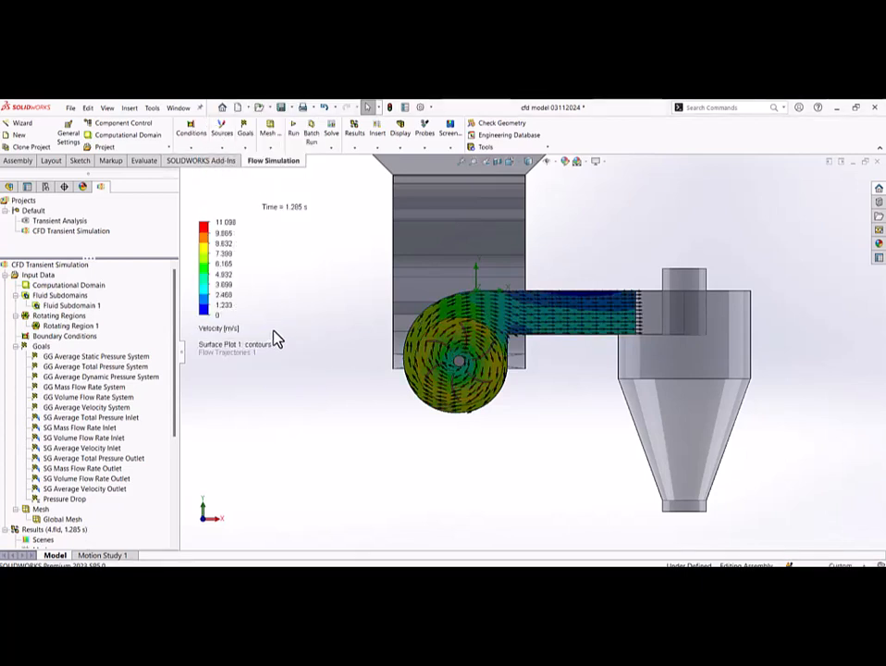
# - Set the velocity color bar's palette height to 400 in its appearance settings
pyautogui.rightClick(203, 253)
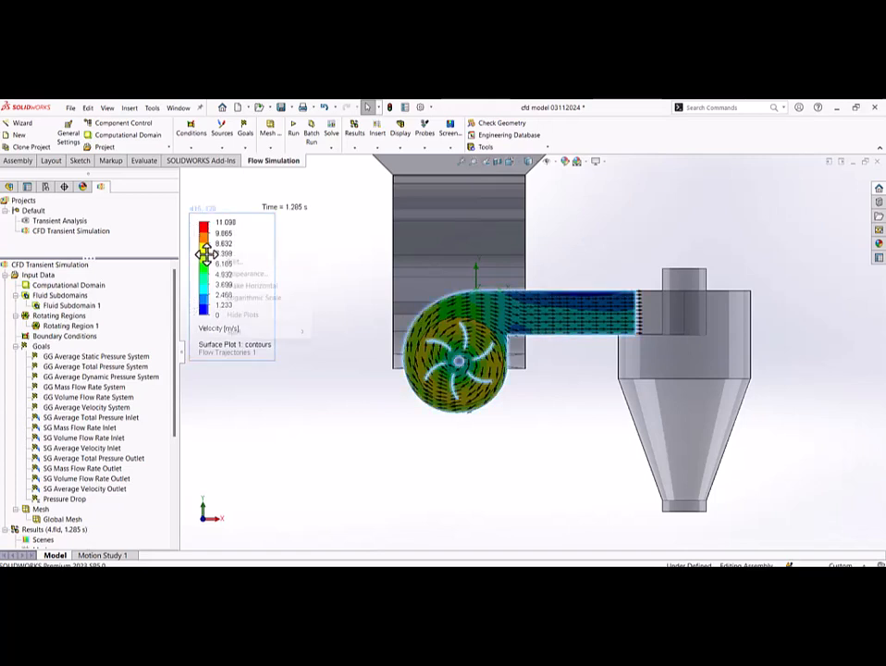
pyautogui.click(242, 273)
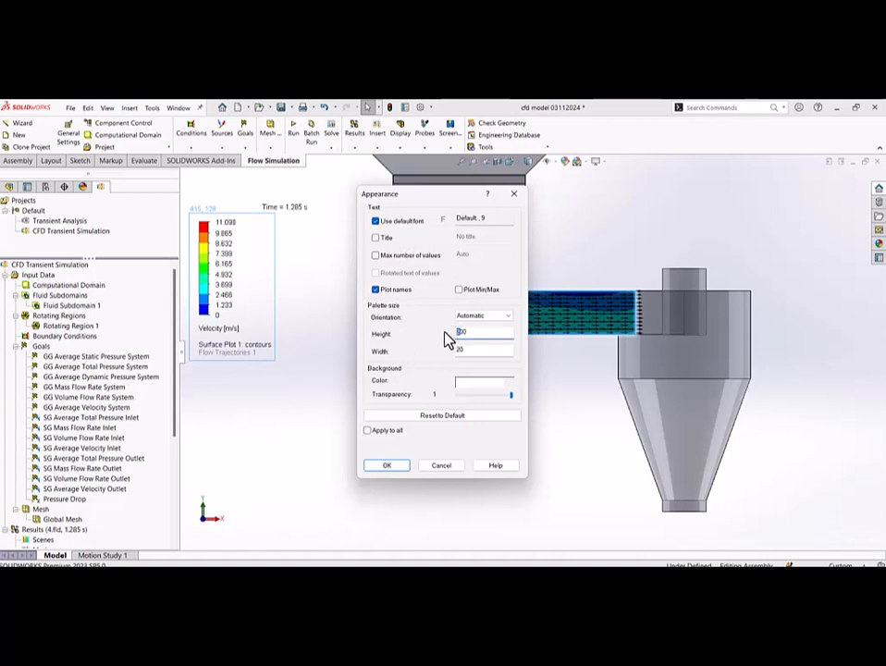
pyautogui.write('4')
pyautogui.click(386, 465)
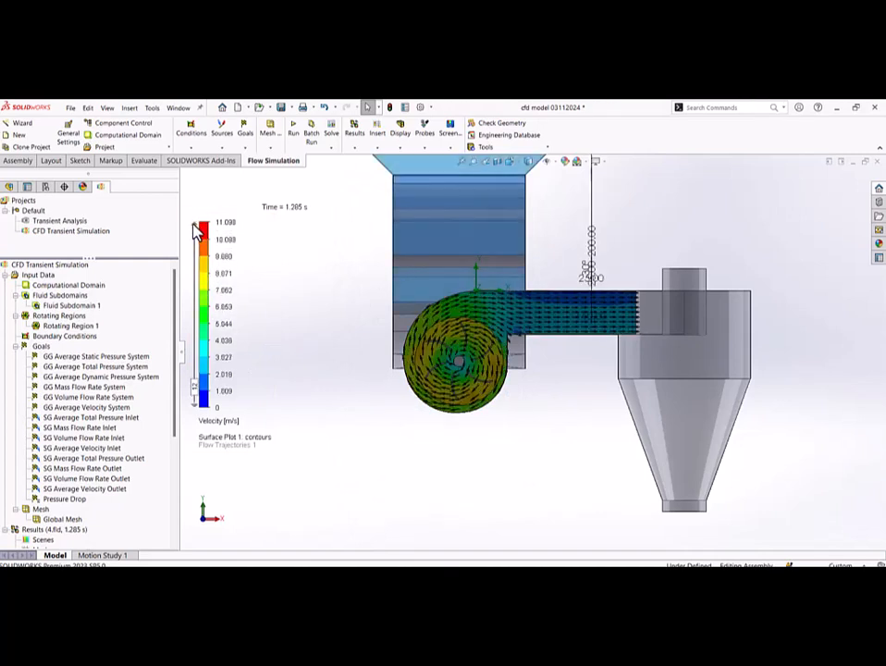
# - Set the maximum of the velocity color bar to 10 m/s
pyautogui.rightClick(219, 352)
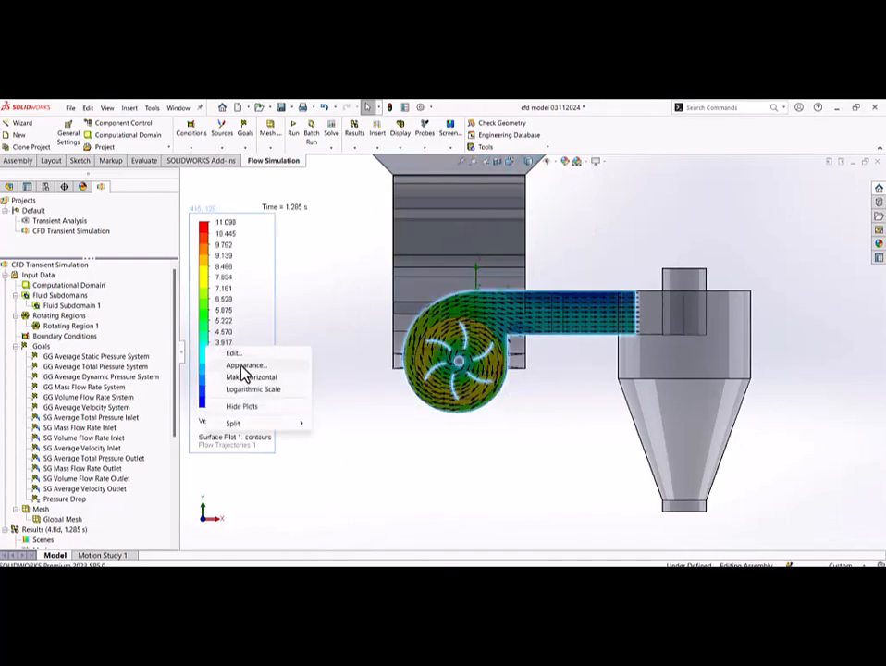
pyautogui.click(241, 365)
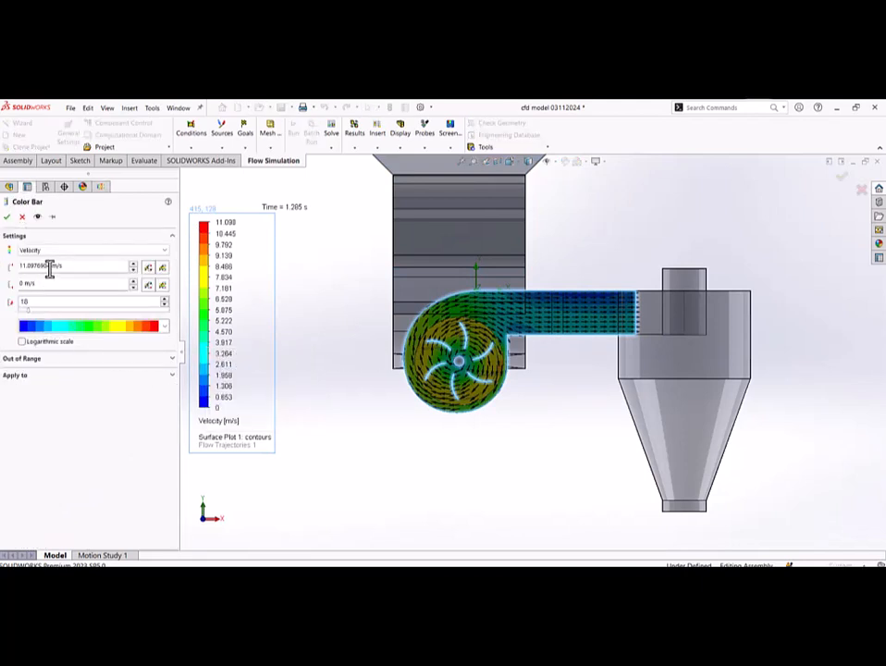
pyautogui.doubleClick(51, 267)
pyautogui.write('1')
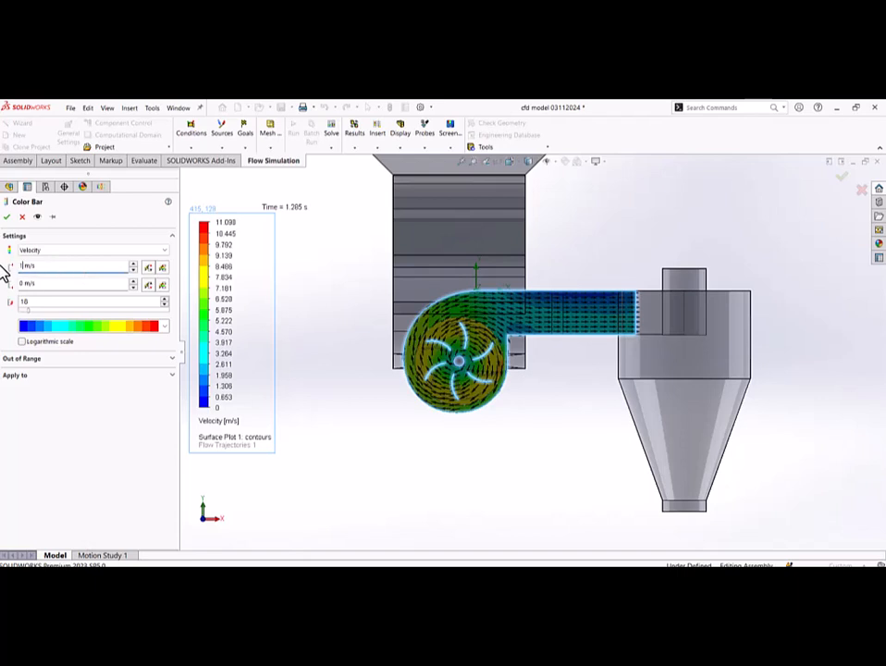
pyautogui.click(6, 217)
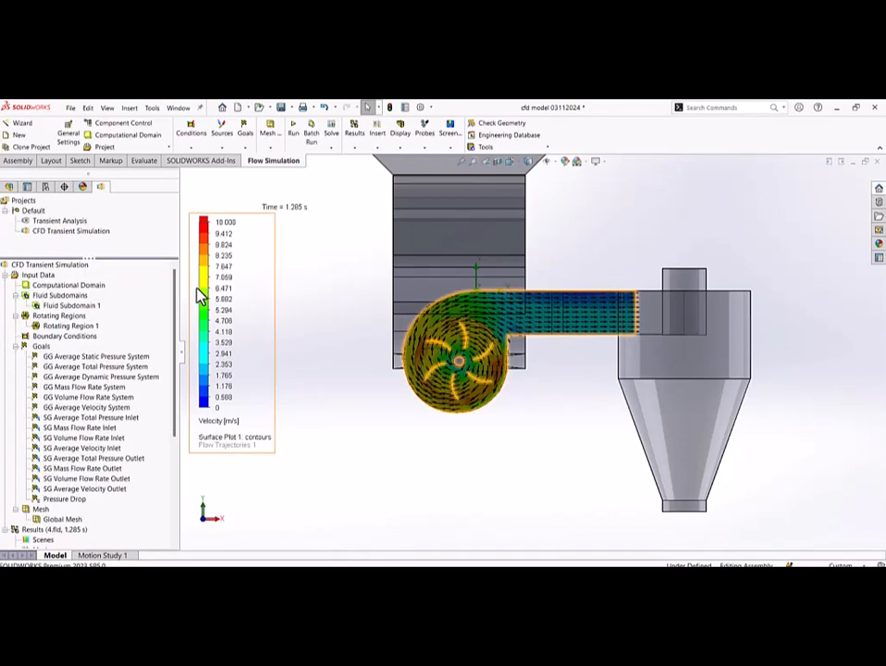
# - Reduce the number of levels on the velocity color bar until its scale runs in 1 m/s increments
pyautogui.moveTo(193, 225)
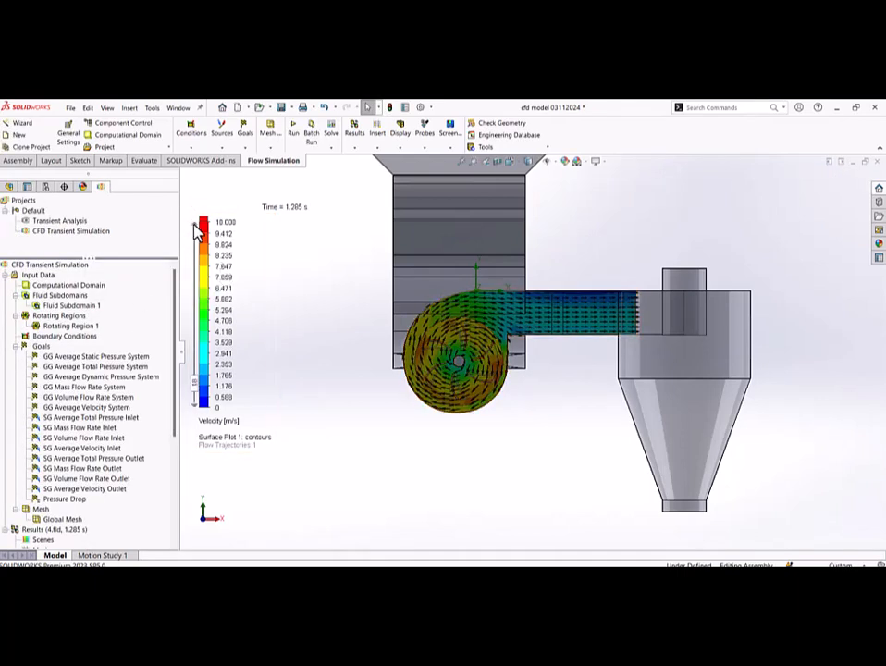
pyautogui.click(195, 406)
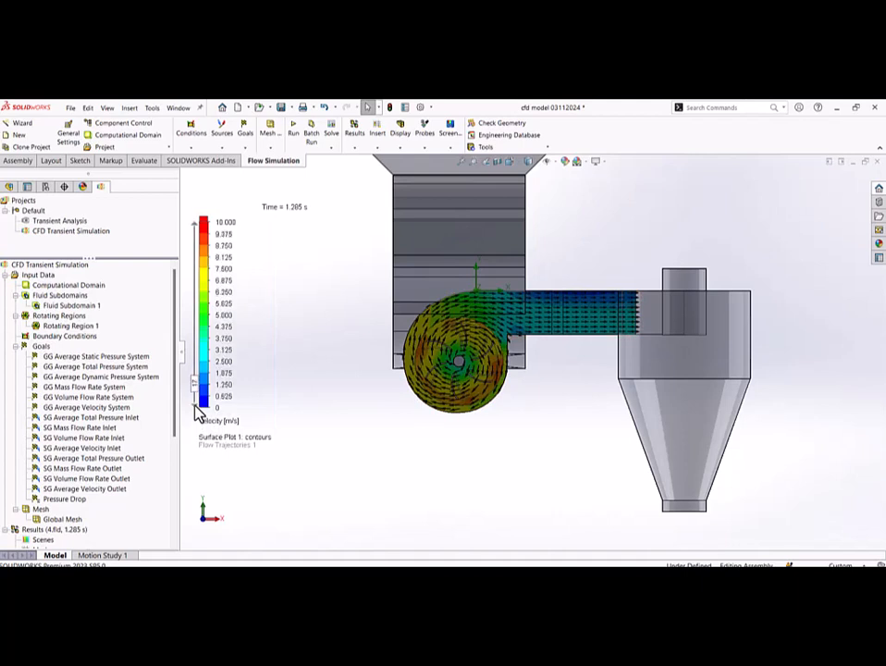
pyautogui.click(195, 407)
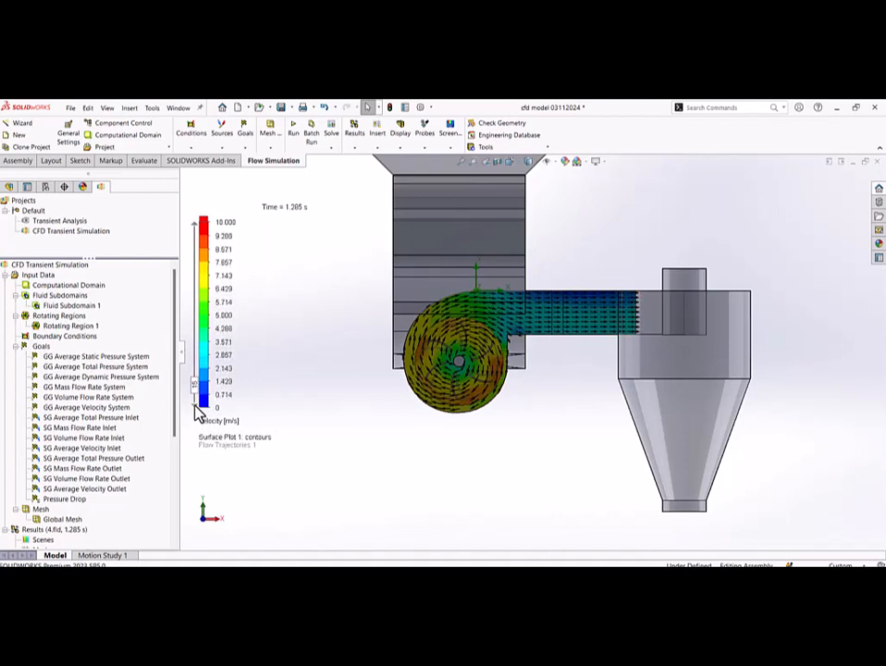
pyautogui.click(195, 407)
pyautogui.click(196, 406)
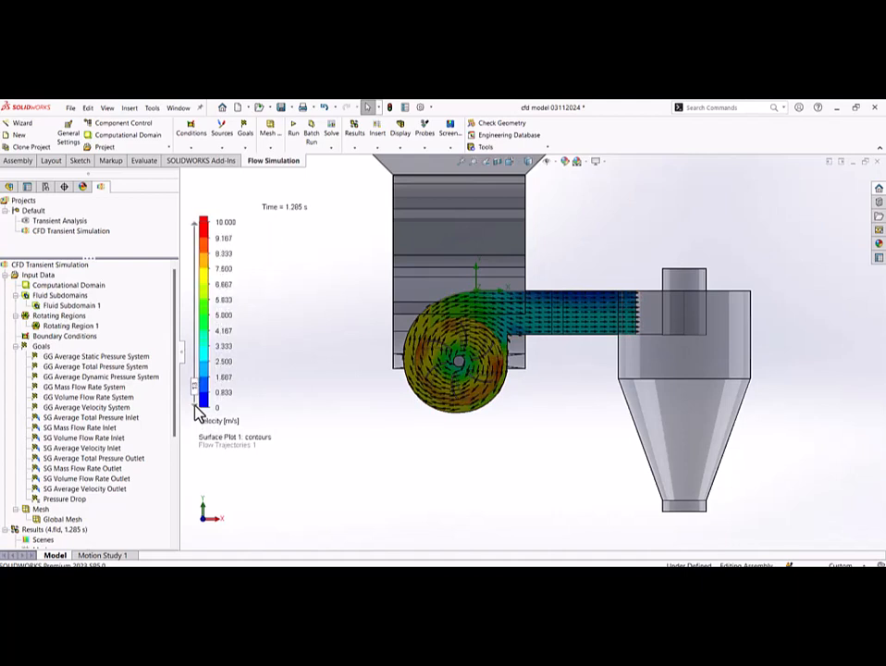
pyautogui.click(195, 407)
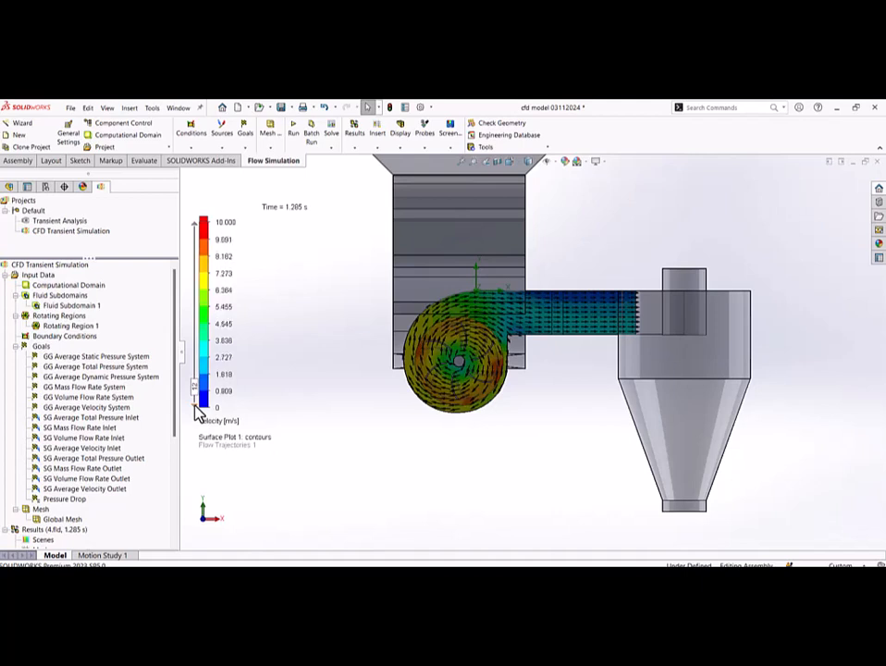
pyautogui.click(195, 407)
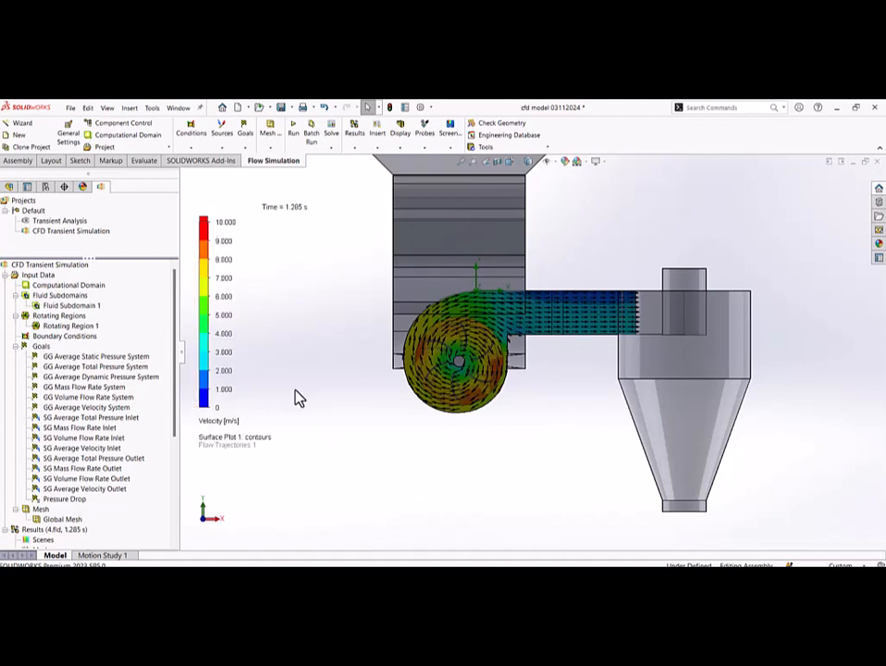
# - Move the velocity color bar closer to the blower, clear of the model
pyautogui.moveTo(205, 273); pyautogui.dragTo(264, 287)
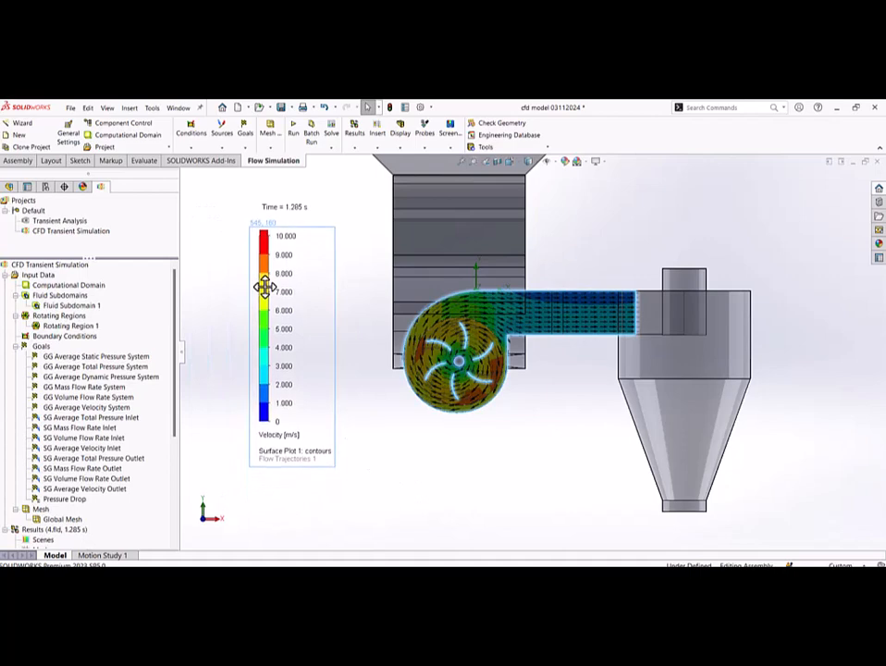
pyautogui.scroll(2, 626, 388)
pyautogui.scroll(-2, 578, 356)
pyautogui.click(507, 448)
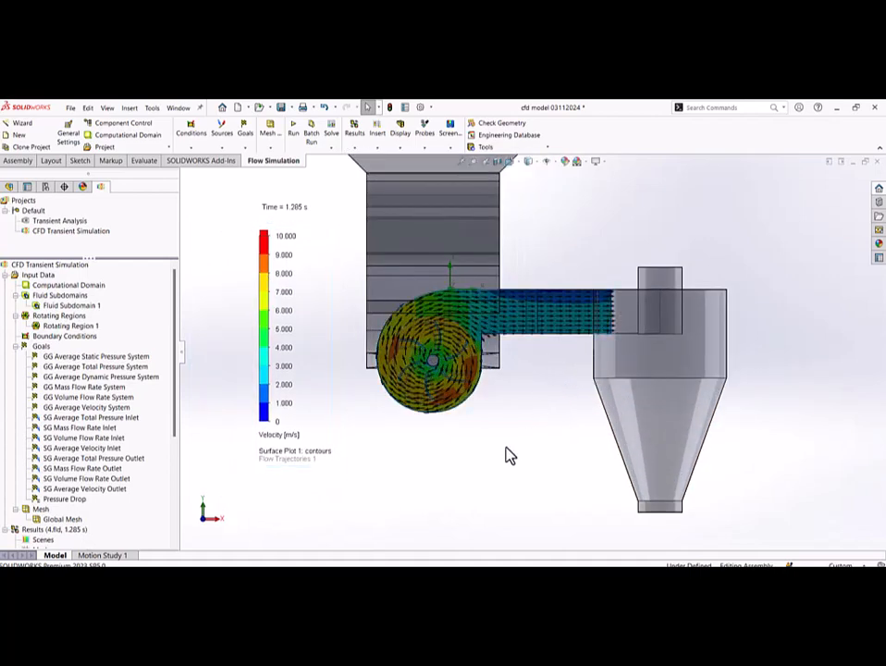
# - Hide Surface Plot 1 and show Flow Trajectories 1 in its place
pyautogui.scroll(-5, 61, 407)
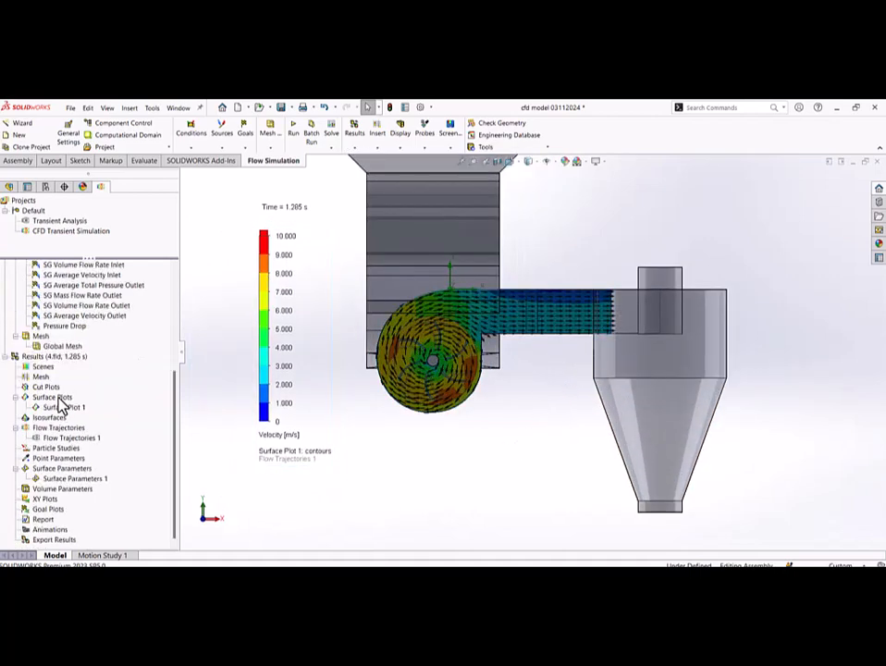
pyautogui.rightClick(56, 408)
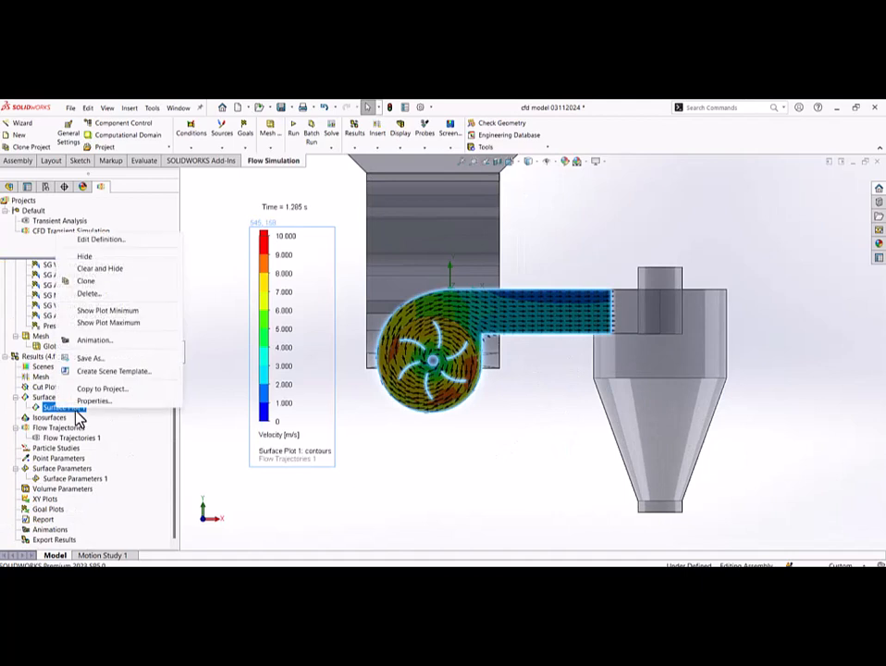
pyautogui.click(83, 255)
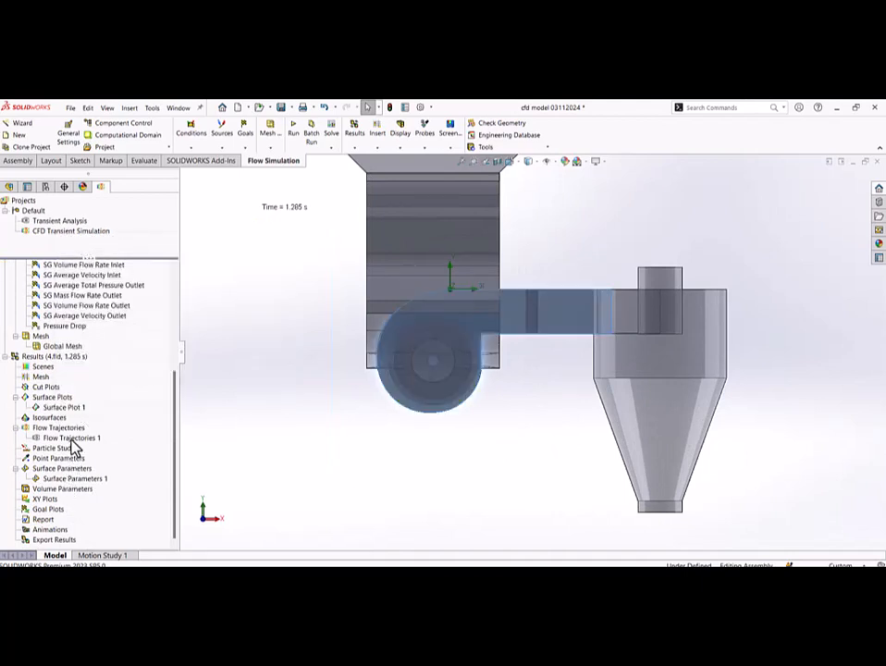
pyautogui.rightClick(72, 439)
pyautogui.click(102, 280)
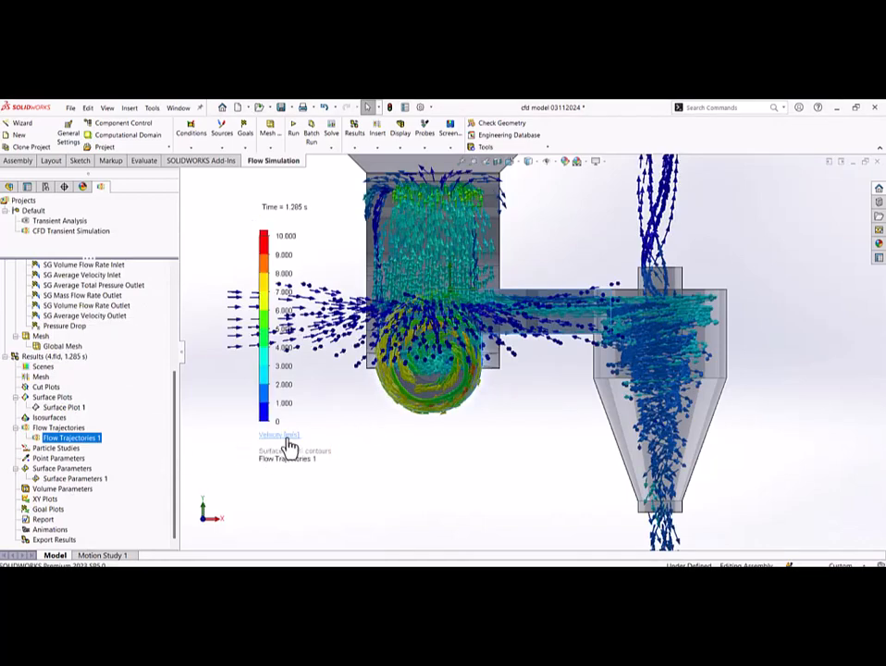
# - Play the Flow Trajectories 1 animation and examine the flow through the hopper, blower and cyclone from an angled view
pyautogui.scroll(4, 430, 374)
pyautogui.moveTo(429, 375); pyautogui.dragTo(493, 389, button='middle')
pyautogui.scroll(1, 494, 387)
pyautogui.scroll(-2, 481, 372)
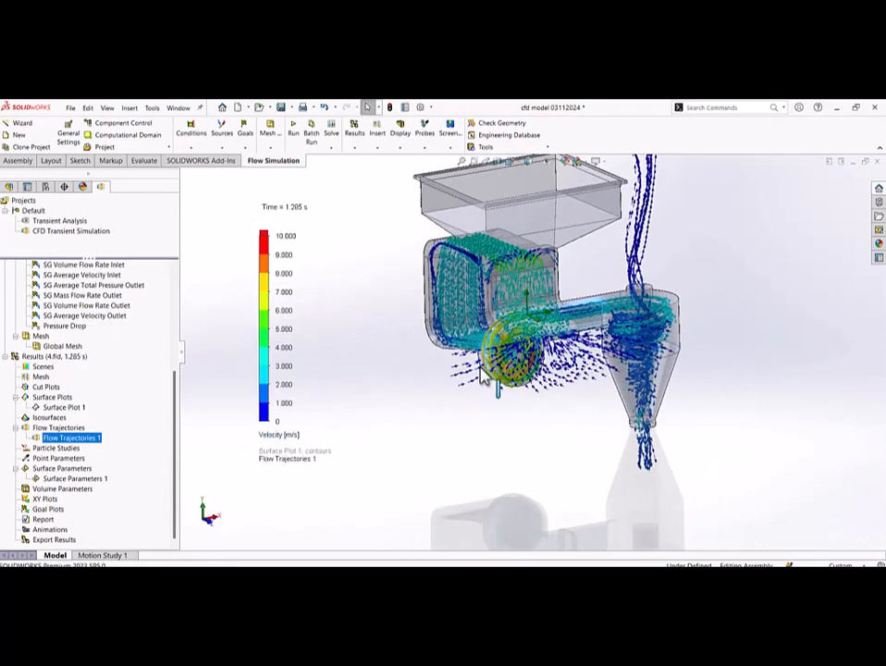
pyautogui.moveTo(512, 348); pyautogui.dragTo(564, 277, button='middle')
pyautogui.scroll(1, 563, 277)
pyautogui.scroll(-2, 552, 298)
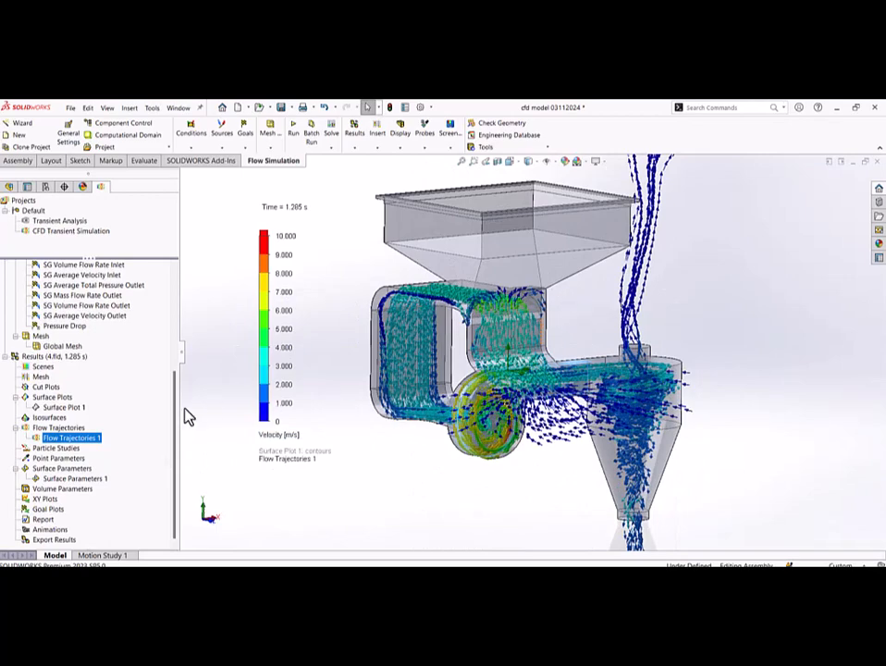
pyautogui.rightClick(87, 438)
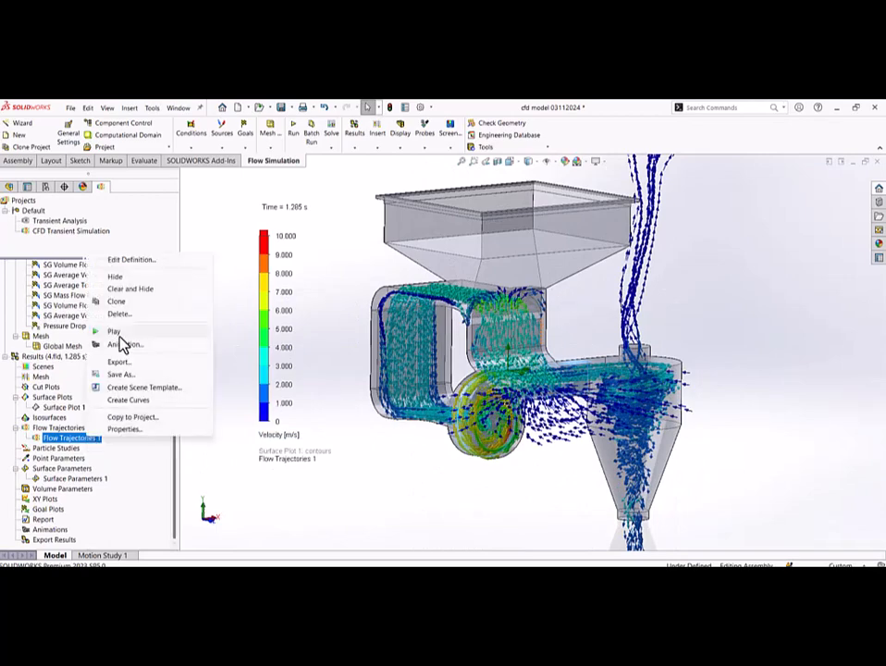
pyautogui.click(119, 334)
pyautogui.scroll(1, 548, 435)
pyautogui.moveTo(547, 434); pyautogui.dragTo(578, 365, button='middle')
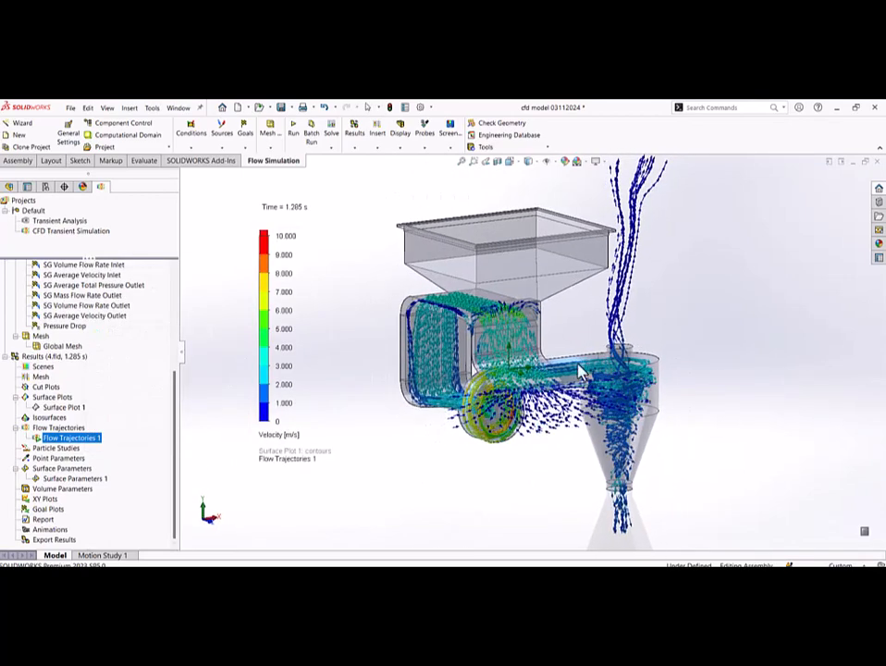
pyautogui.scroll(-2, 578, 365)
pyautogui.scroll(1, 564, 391)
pyautogui.rightClick(85, 439)
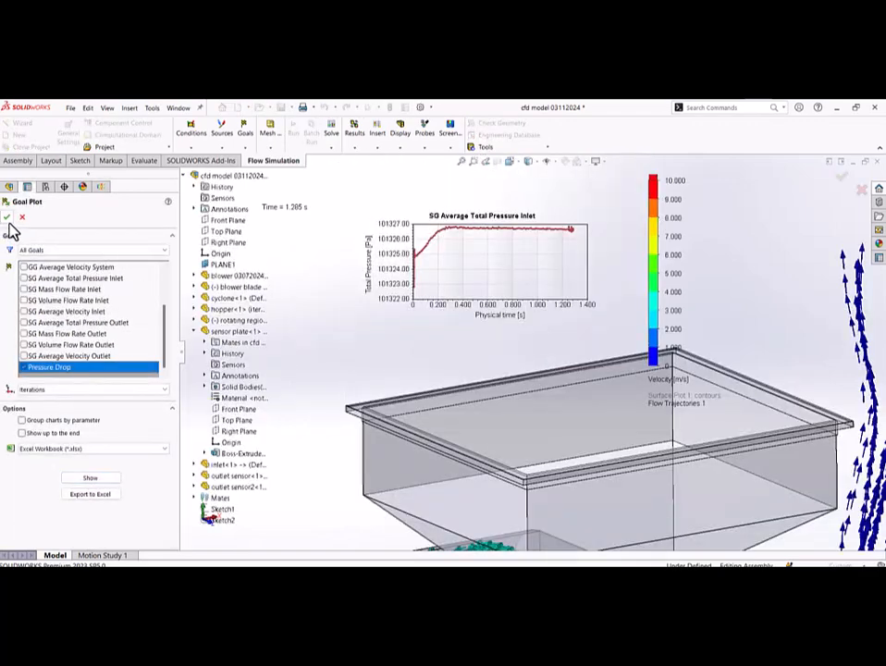
# - Create the Pressure Drop goal plot over iterations, show it, and place its chart beside the SG Average Total Pressure Inlet chart
pyautogui.click(7, 216)
pyautogui.scroll(-6, 79, 490)
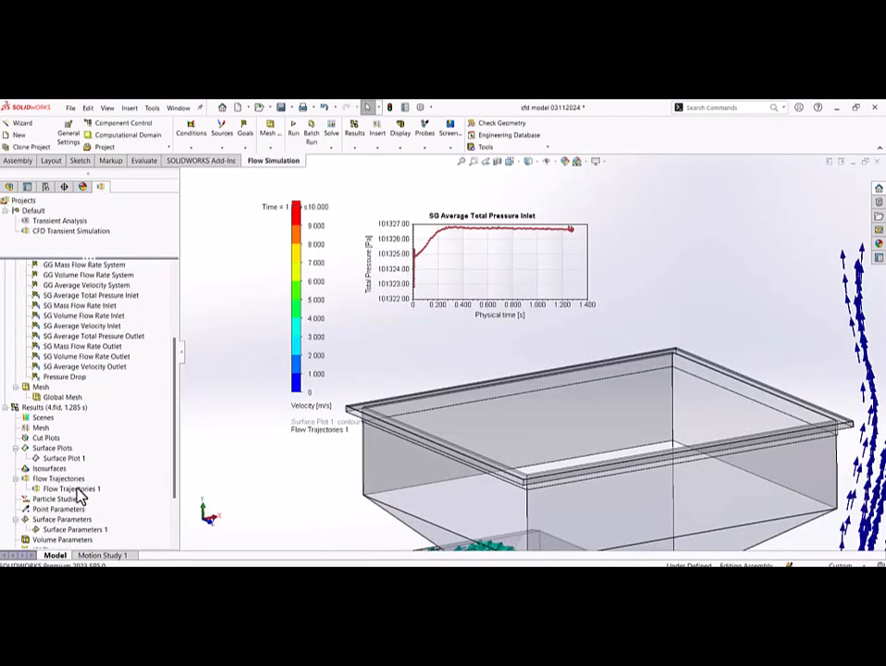
pyautogui.rightClick(63, 509)
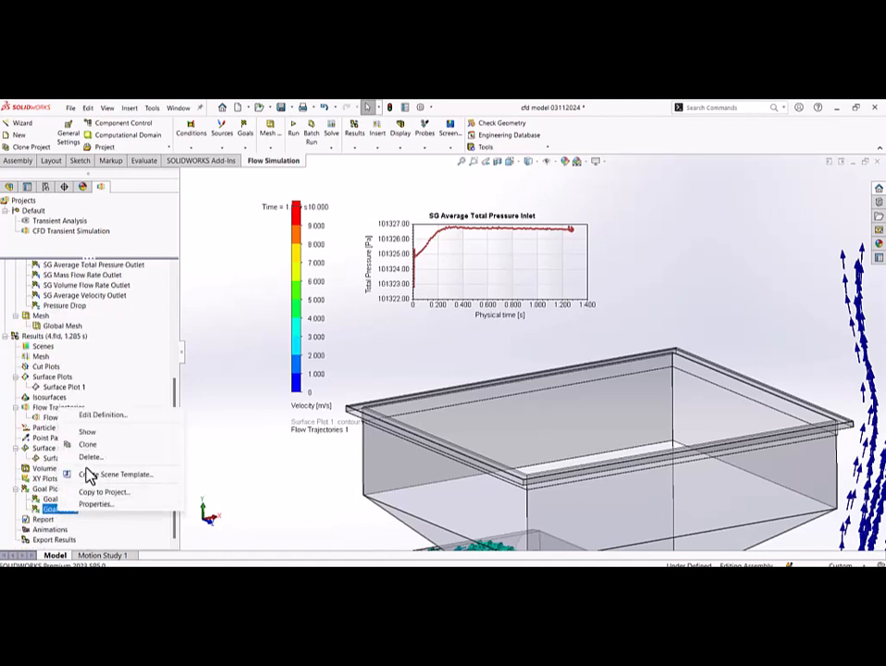
pyautogui.click(88, 431)
pyautogui.moveTo(553, 353); pyautogui.dragTo(701, 218)
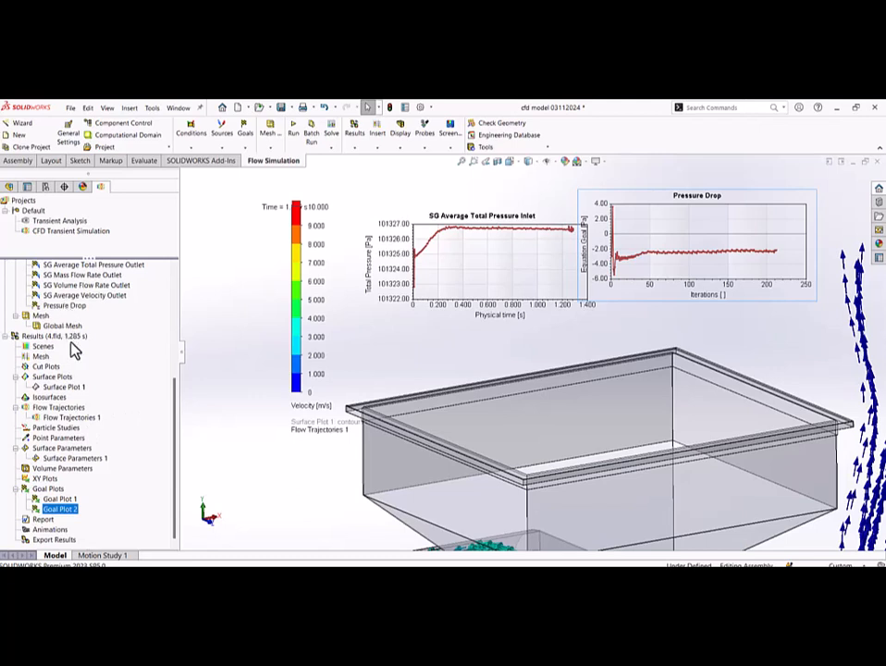
# - Insert a goal plot of SG Average Total Pressure Outlet over iterations
pyautogui.rightClick(54, 489)
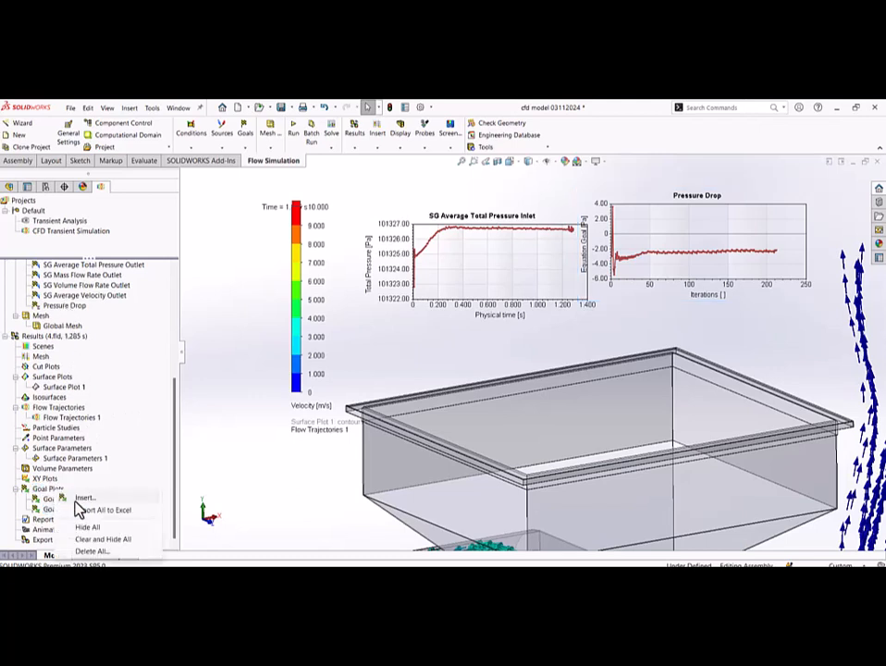
pyautogui.click(81, 499)
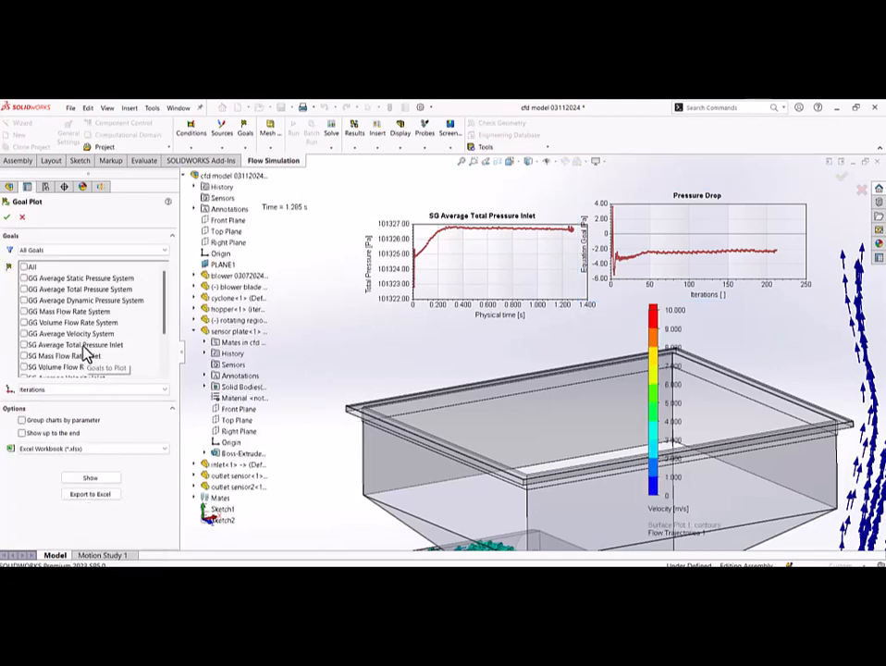
pyautogui.scroll(-1, 86, 356)
pyautogui.scroll(-1, 82, 353)
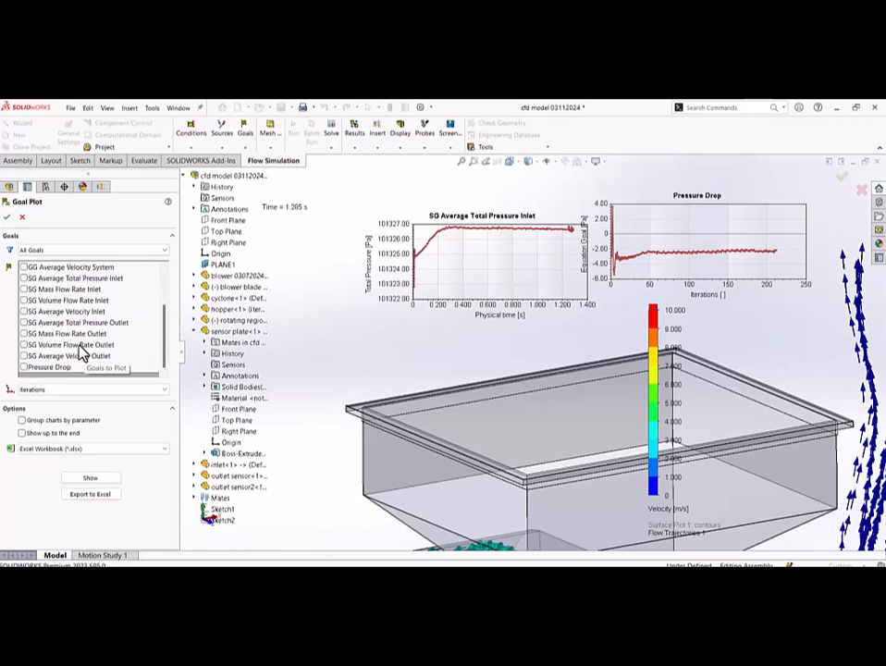
pyautogui.click(24, 323)
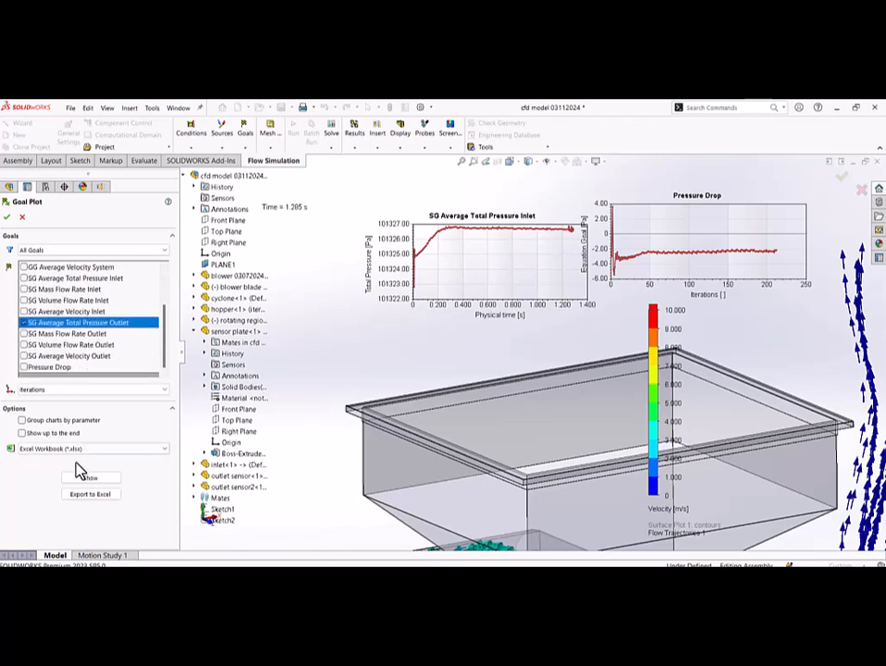
pyautogui.click(7, 216)
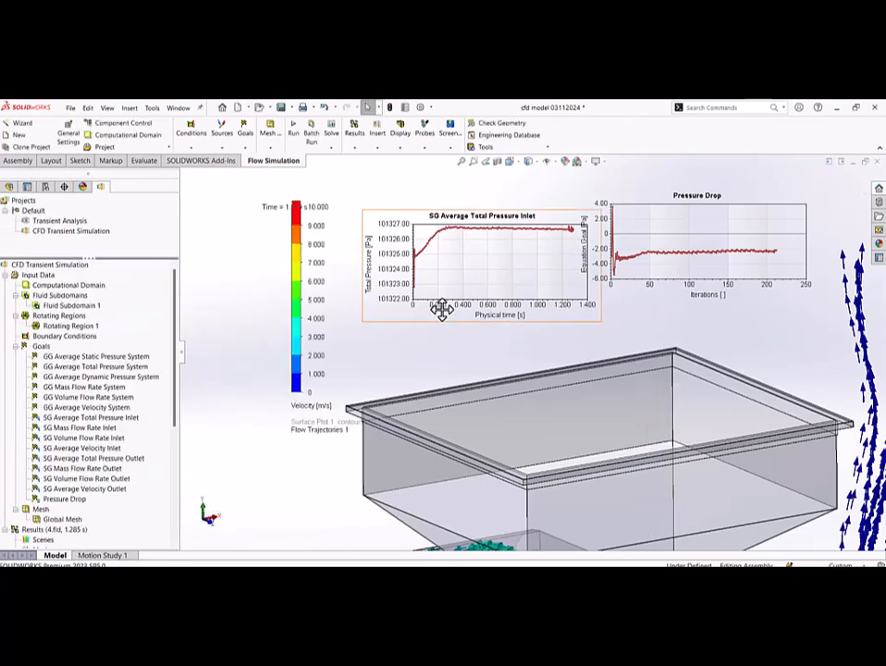
# - Show the SG Average Total Pressure Outlet goal plot and hide Flow Trajectories 1
pyautogui.scroll(3, 518, 352)
pyautogui.scroll(-7, 70, 518)
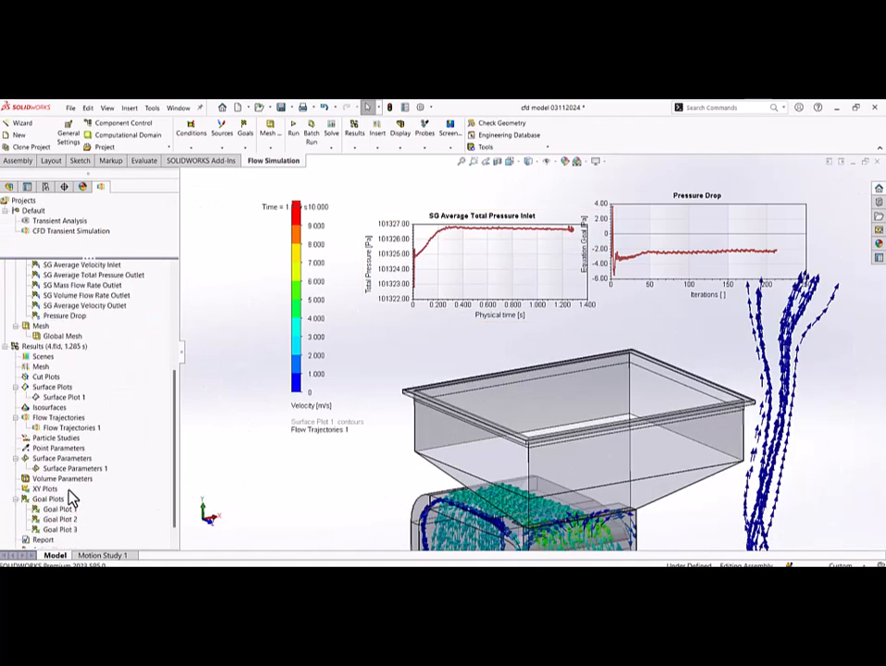
pyautogui.rightClick(69, 516)
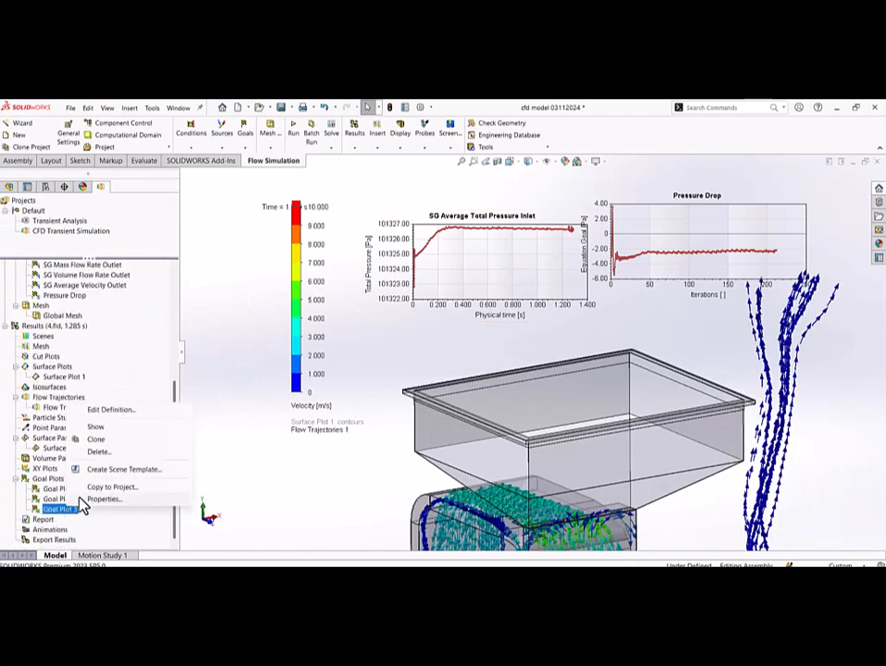
pyautogui.click(97, 427)
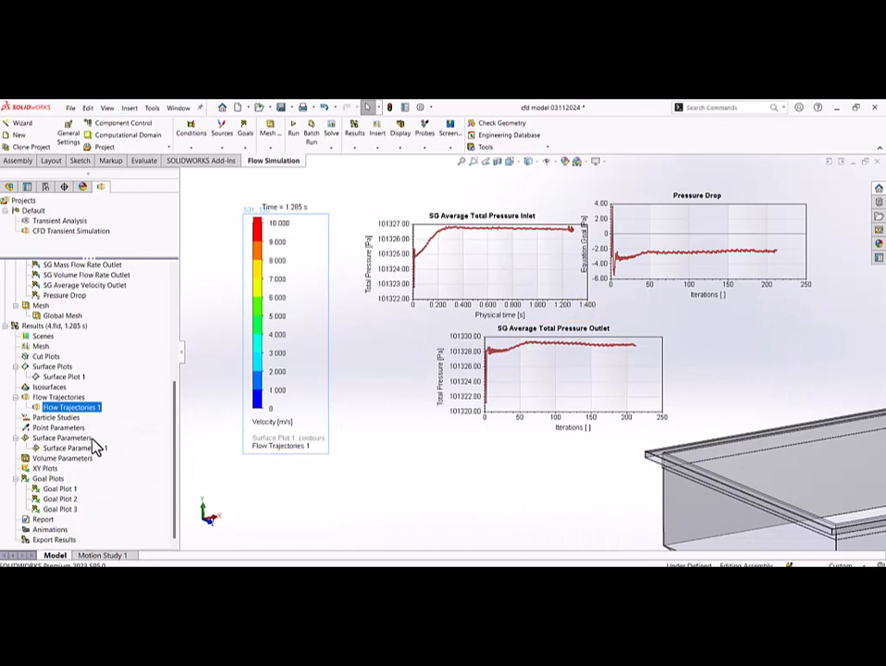
pyautogui.rightClick(74, 413)
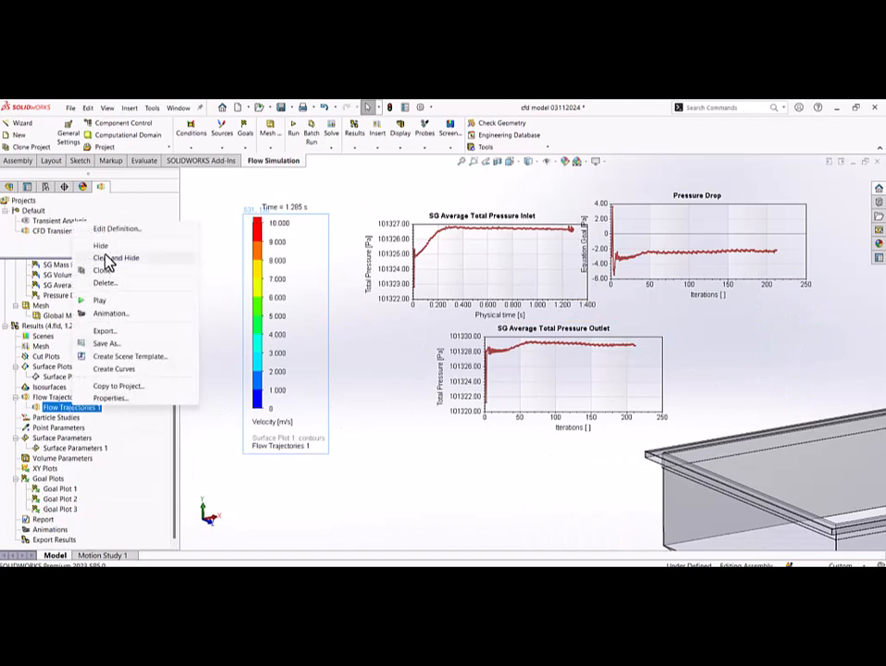
pyautogui.click(104, 246)
# - Stack the three goal charts in one column: inlet total pressure, outlet total pressure, then Pressure Drop
pyautogui.moveTo(492, 271); pyautogui.dragTo(461, 264)
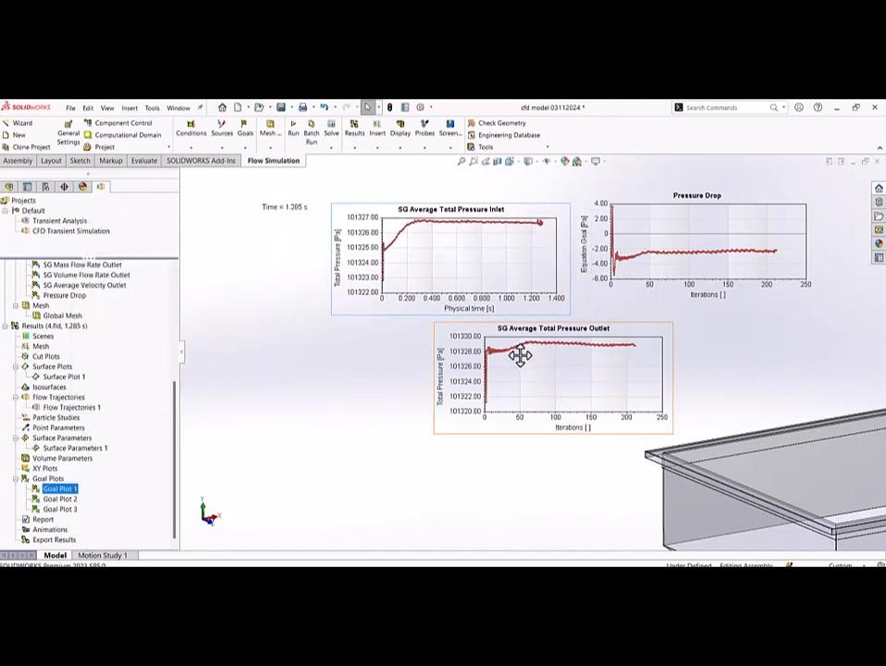
pyautogui.moveTo(521, 356); pyautogui.dragTo(410, 376)
pyautogui.moveTo(640, 232); pyautogui.dragTo(377, 480)
pyautogui.moveTo(406, 242); pyautogui.dragTo(421, 224)
pyautogui.moveTo(450, 370); pyautogui.dragTo(467, 334)
pyautogui.moveTo(451, 468); pyautogui.dragTo(483, 456)
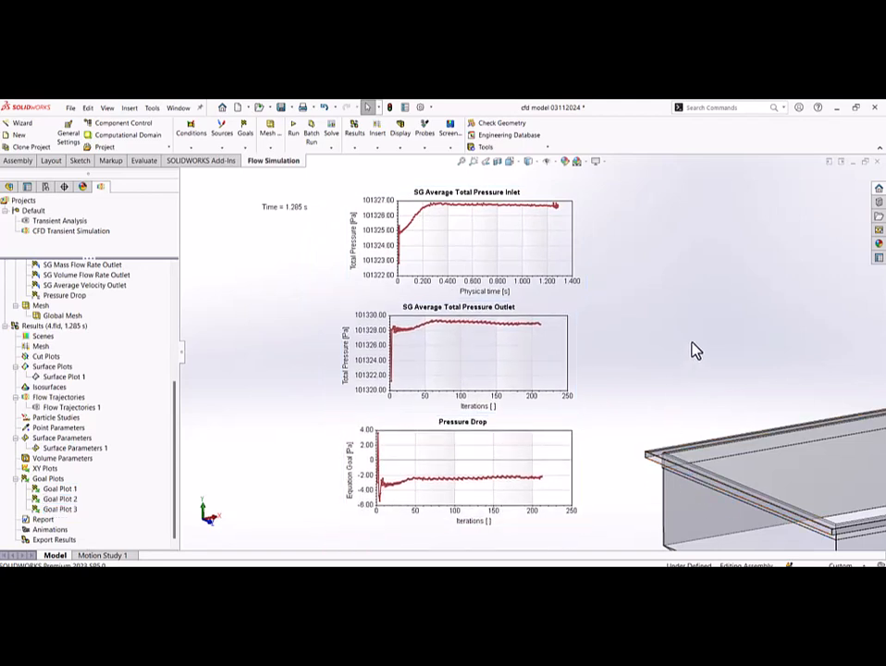